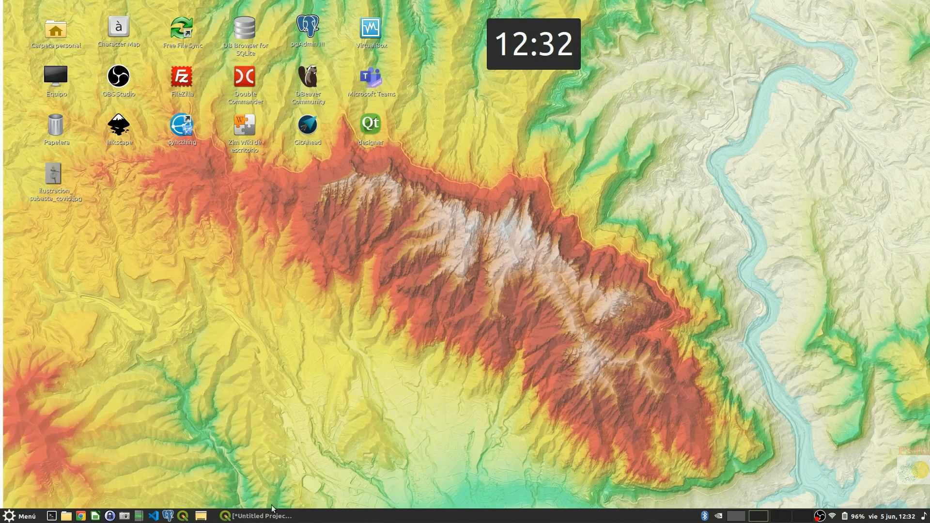
Switch to the open QGIS project and examine the Topografia 1000 group and the Zones de planejament layer on the map
{"action": "left_click", "coordinate": [267, 516]}
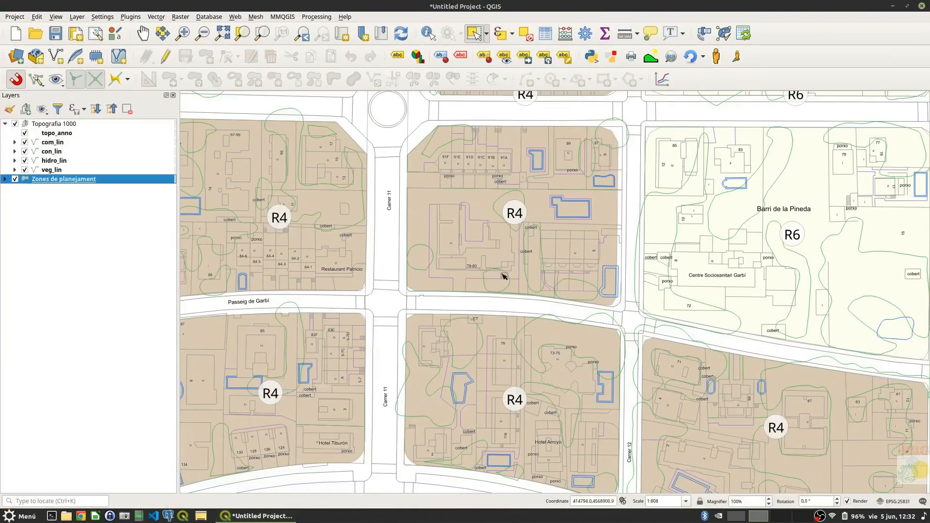
{"action": "scroll", "coordinate": [504, 276], "scroll_direction": "down", "scroll_amount": 2}
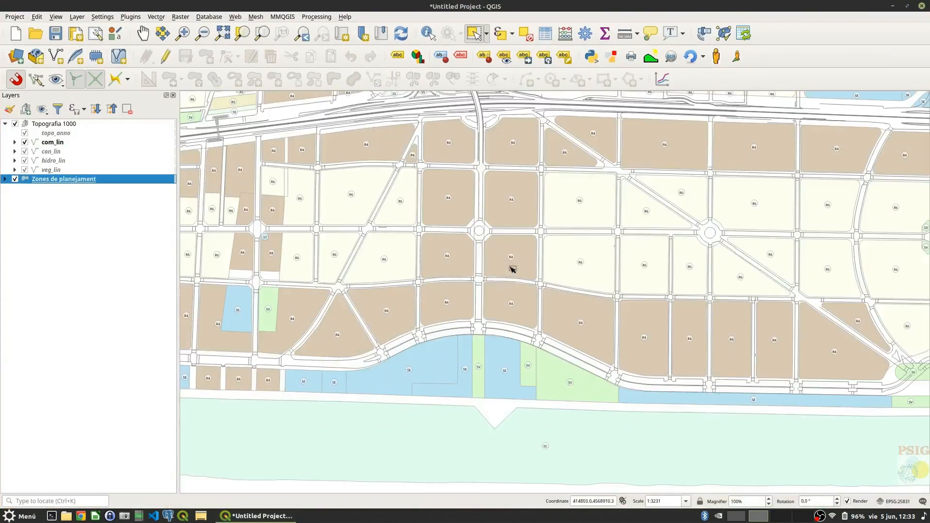
{"action": "left_click", "coordinate": [53, 124]}
{"action": "scroll", "coordinate": [388, 232], "scroll_direction": "up", "scroll_amount": 2}
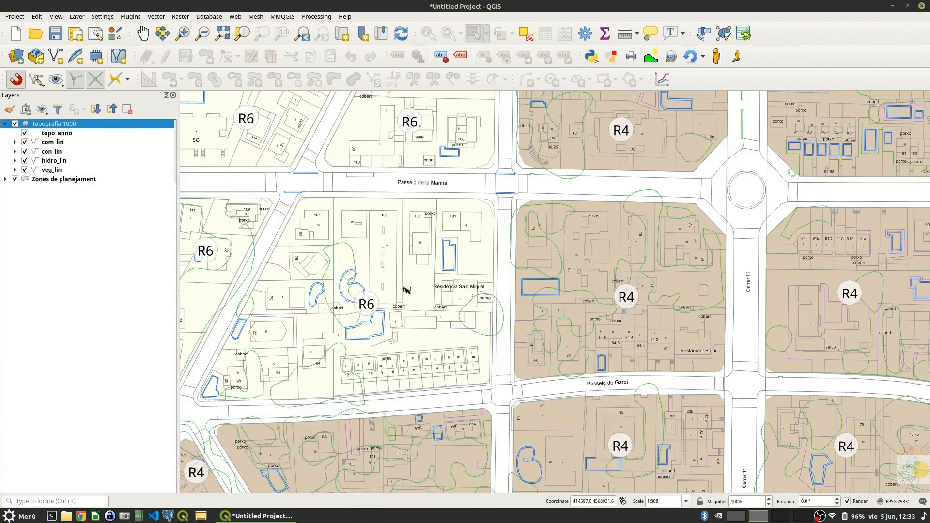
{"action": "left_click_drag", "start_coordinate": [313, 309], "coordinate": [374, 291]}
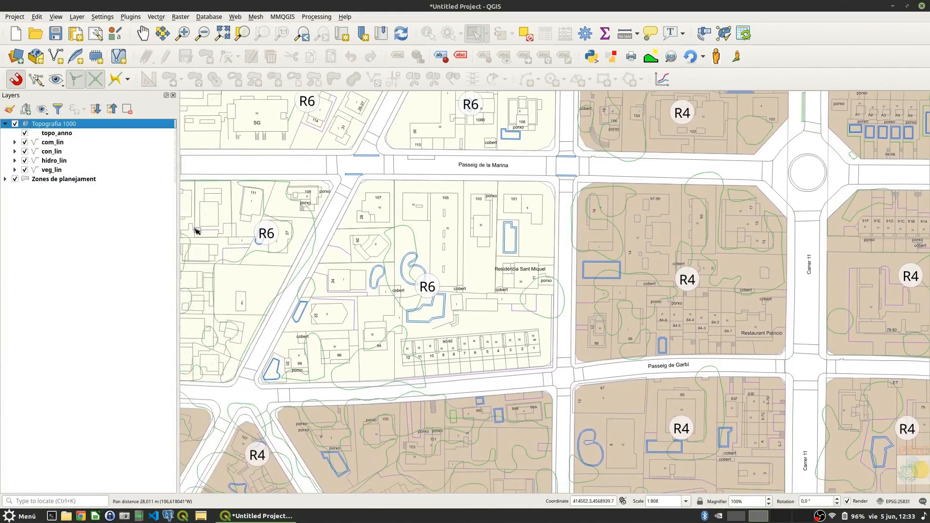
{"action": "left_click", "coordinate": [75, 180]}
{"action": "left_click_drag", "start_coordinate": [420, 319], "coordinate": [464, 261]}
{"action": "scroll", "coordinate": [485, 239], "scroll_direction": "up", "scroll_amount": 1}
{"action": "scroll", "coordinate": [484, 239], "scroll_direction": "down", "scroll_amount": 2}
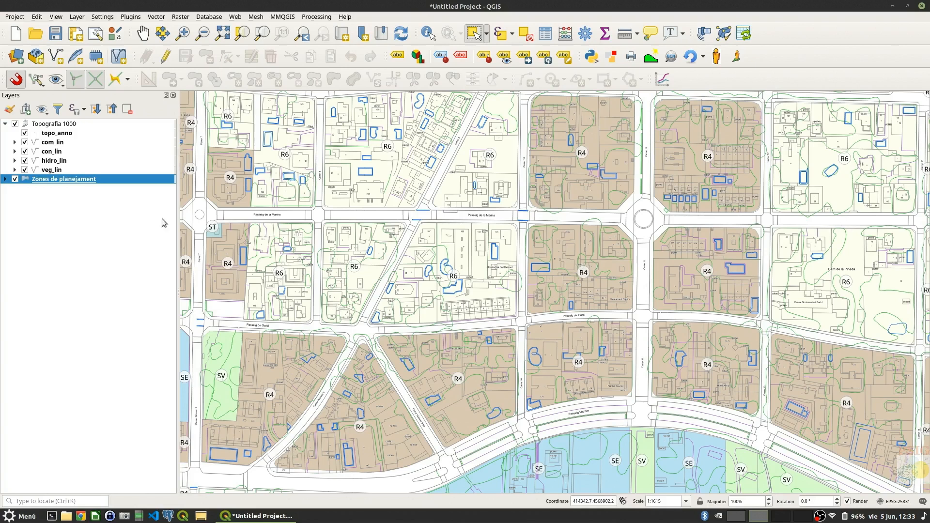
Start a new GeoPackage layer and set its database file to verde_urbana in the temp folder
{"action": "left_click", "coordinate": [38, 56]}
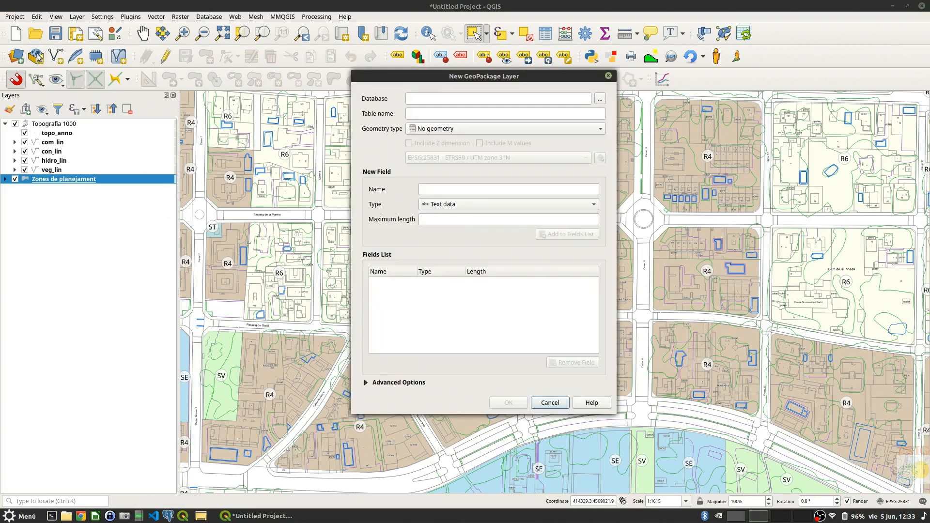
{"action": "left_click", "coordinate": [600, 100]}
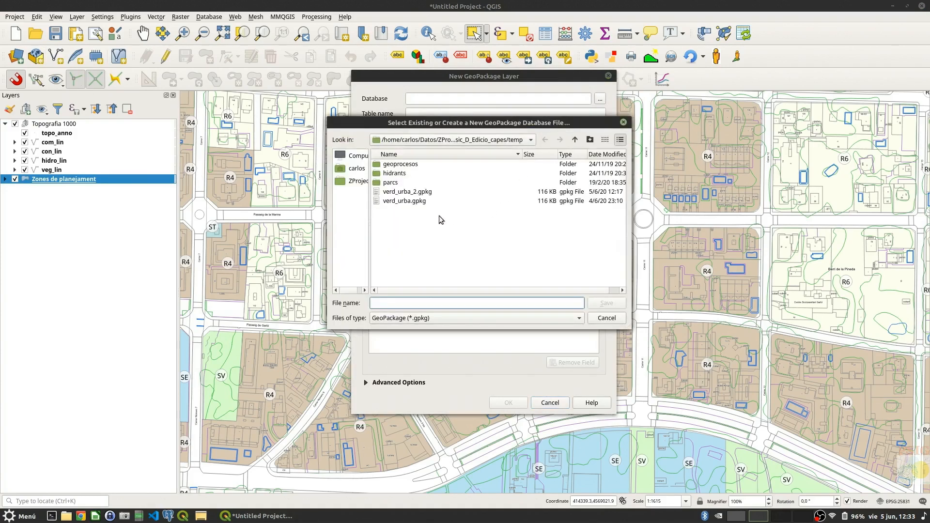
{"action": "type", "text": "vere"}
{"action": "key", "text": "BackSpace"}
{"action": "type", "text": "de_urbana"}
{"action": "key", "text": "Return"}
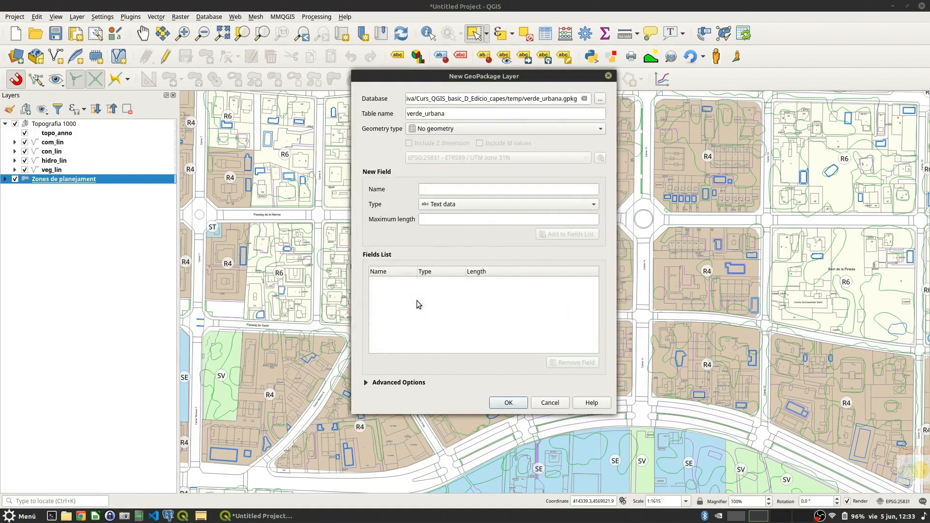
Name the new layer's table parques and set its geometry type to MultiPolygon
{"action": "left_click_drag", "start_coordinate": [457, 114], "coordinate": [388, 110]}
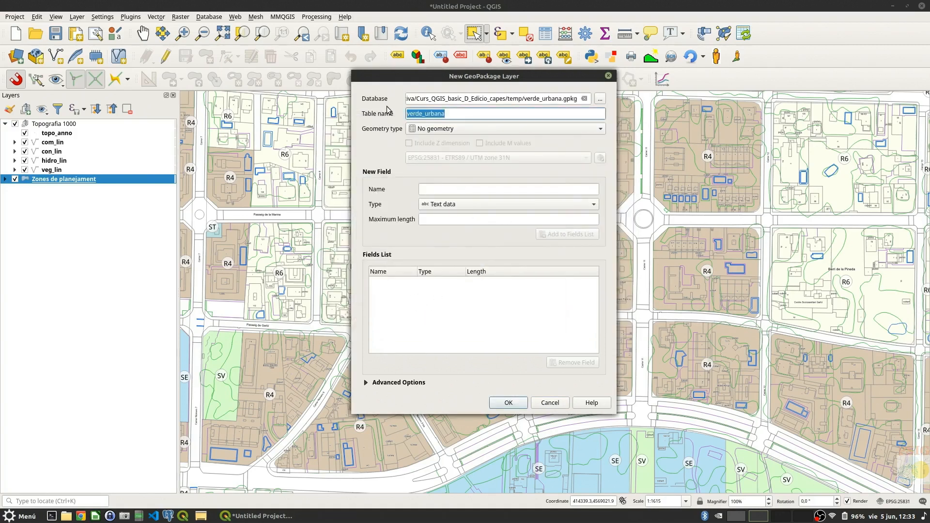
{"action": "type", "text": "parques"}
{"action": "left_click", "coordinate": [462, 129]}
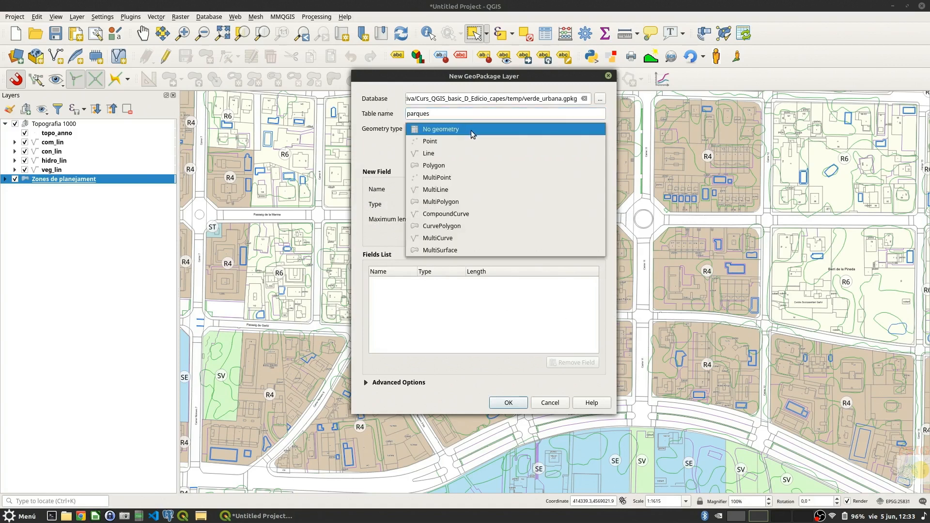
{"action": "left_click", "coordinate": [481, 200]}
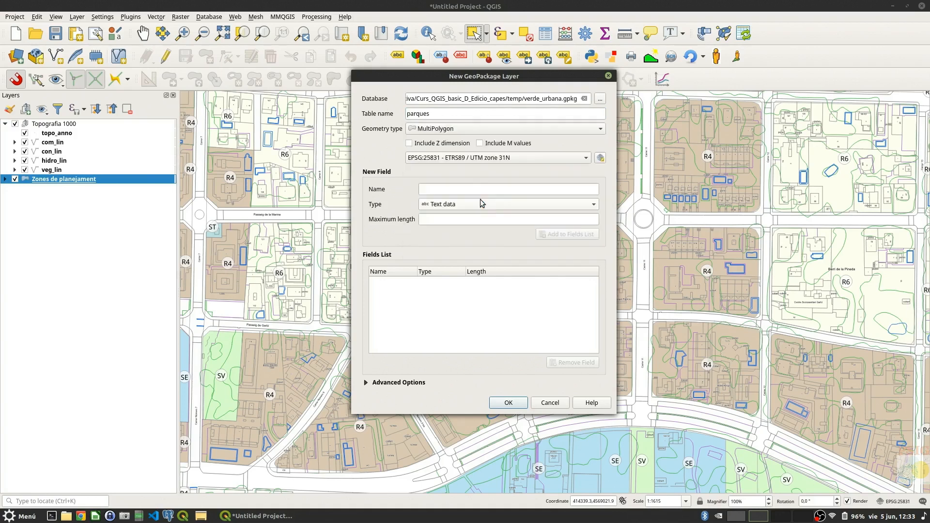
Add a text field named nombre with a maximum length of 100 to the new layer
{"action": "left_click", "coordinate": [456, 190]}
{"action": "type", "text": "nombre"}
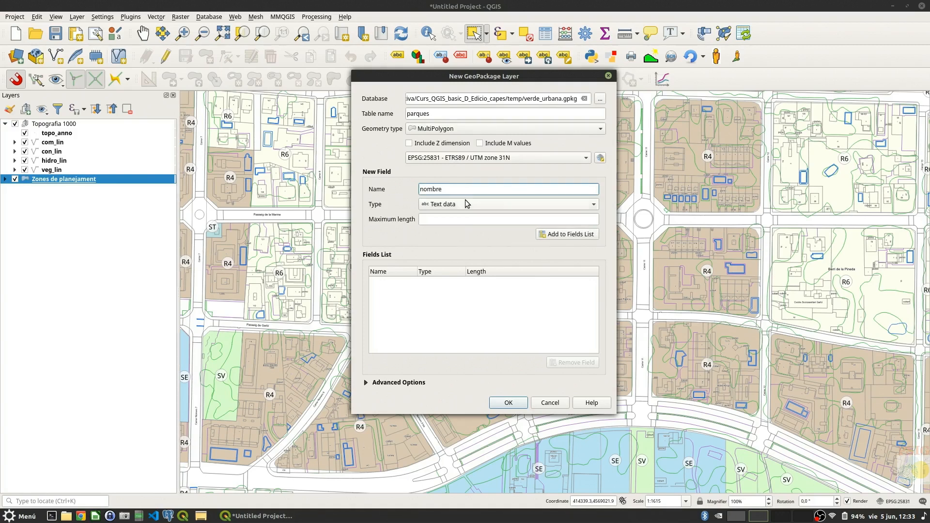
{"action": "left_click", "coordinate": [462, 220]}
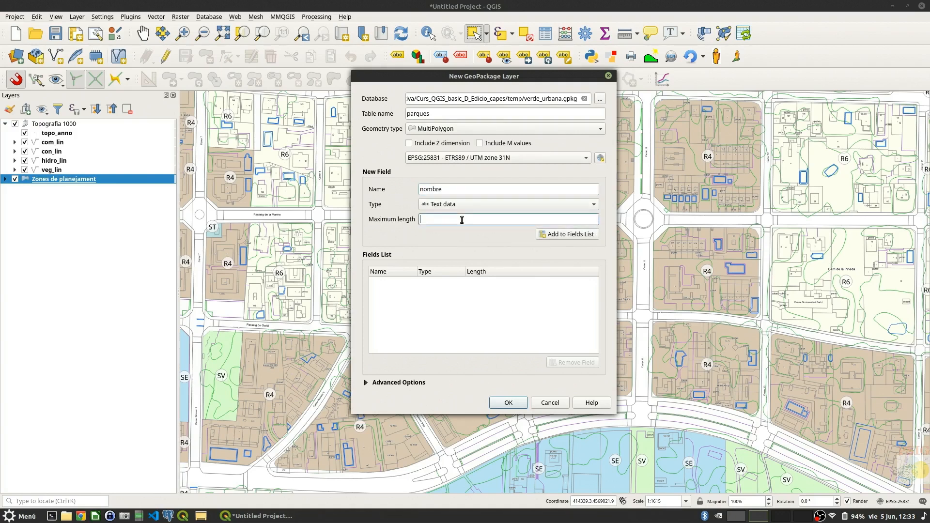
{"action": "type", "text": "100"}
{"action": "left_click", "coordinate": [557, 236]}
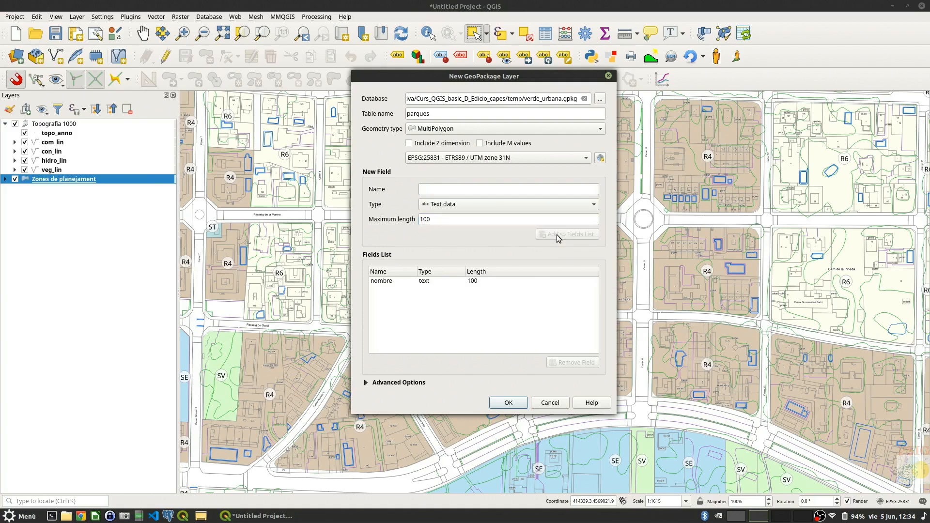
{"action": "left_click", "coordinate": [434, 282]}
Add a decimal number (real) field named area_m2 and create the parques layer
{"action": "left_click", "coordinate": [430, 190]}
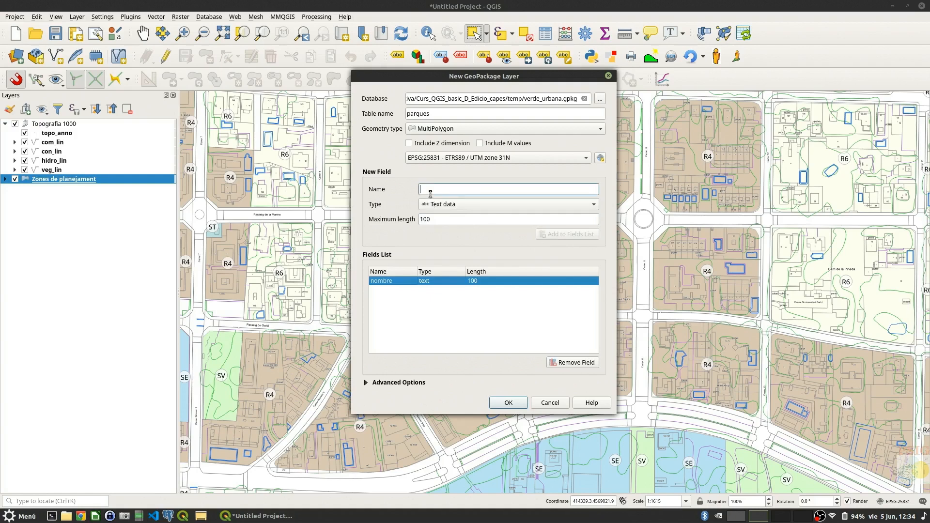
{"action": "type", "text": "area_m2"}
{"action": "left_click", "coordinate": [442, 205]}
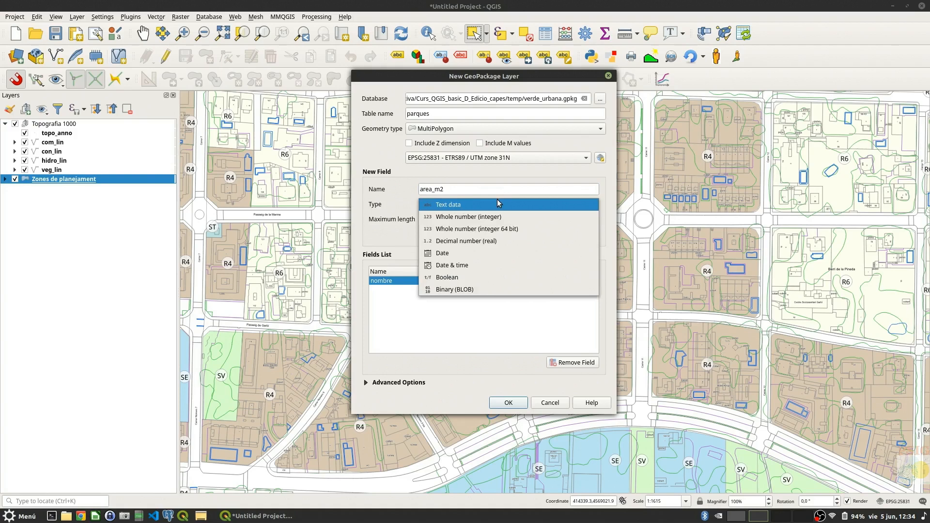
{"action": "left_click", "coordinate": [486, 241]}
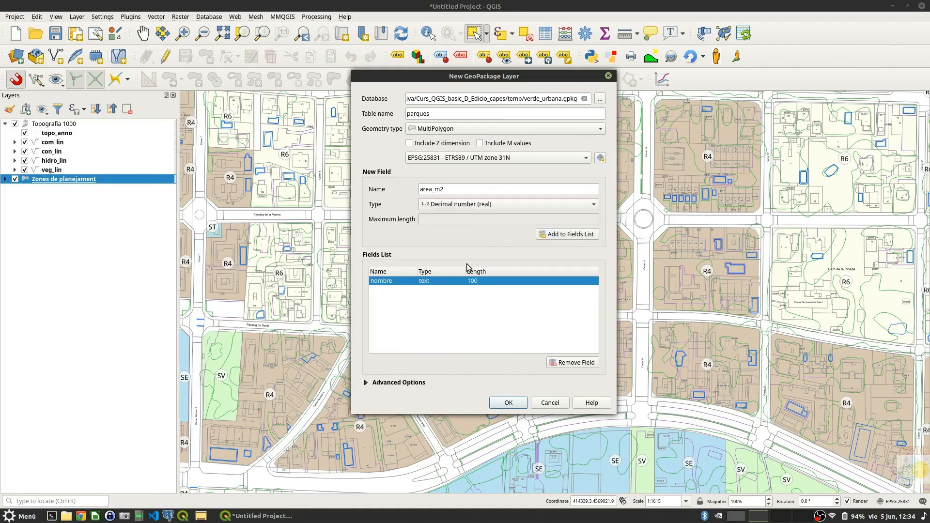
{"action": "left_click", "coordinate": [570, 235]}
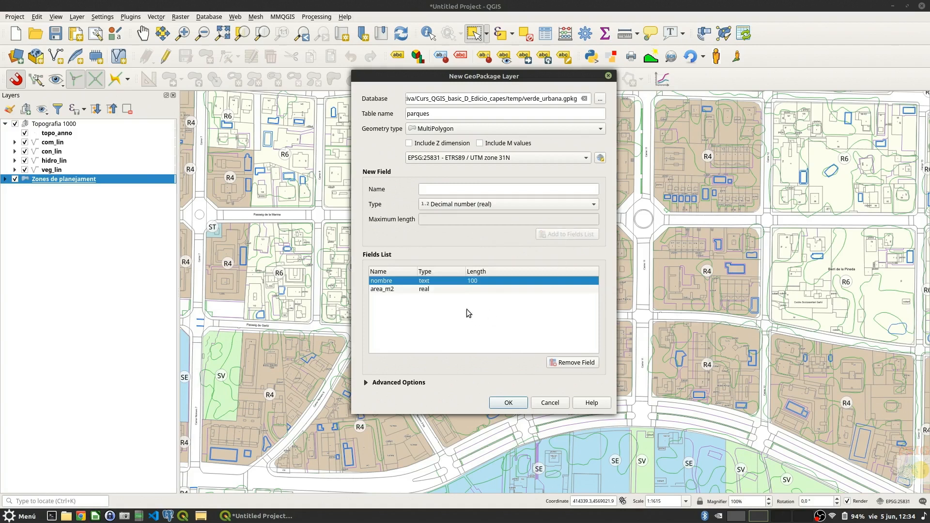
{"action": "left_click", "coordinate": [438, 290]}
{"action": "left_click", "coordinate": [437, 282]}
{"action": "left_click", "coordinate": [511, 403]}
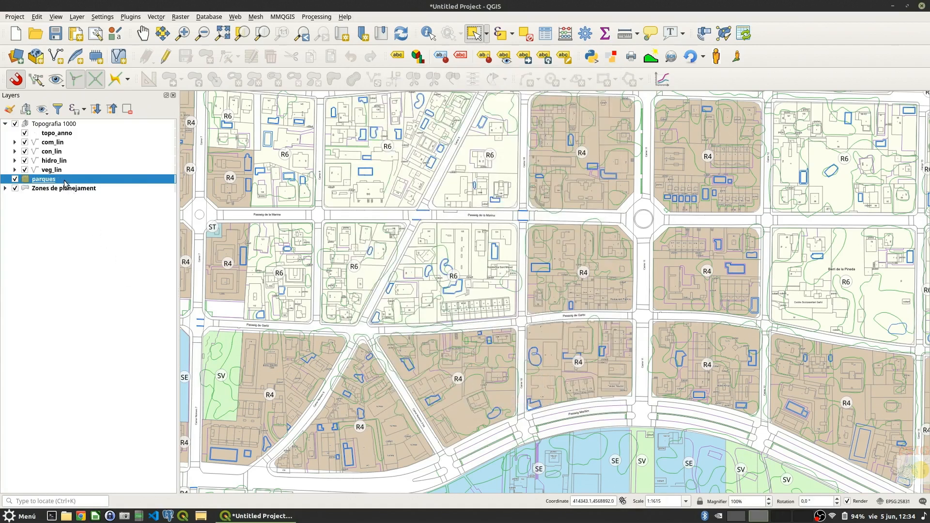
Apply the outline green preset symbol to the parques layer
{"action": "mouse_move", "coordinate": [34, 184]}
{"action": "left_mouse_down"}
{"action": "mouse_move", "coordinate": [44, 134]}
{"action": "mouse_move", "coordinate": [72, 120]}
{"action": "mouse_move", "coordinate": [53, 143]}
{"action": "mouse_move", "coordinate": [50, 181]}
{"action": "left_mouse_up"}
{"action": "left_click", "coordinate": [50, 181]}
{"action": "double_click", "coordinate": [30, 180]}
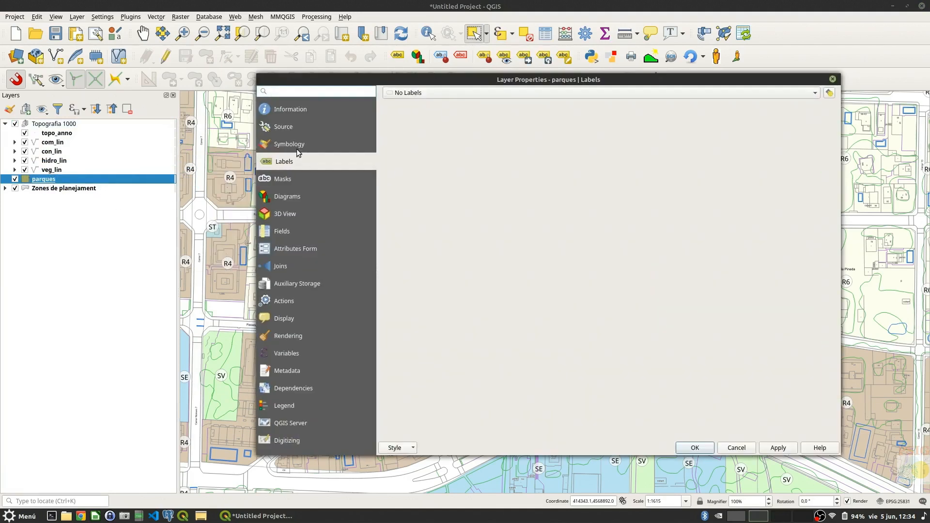
{"action": "left_click", "coordinate": [293, 145]}
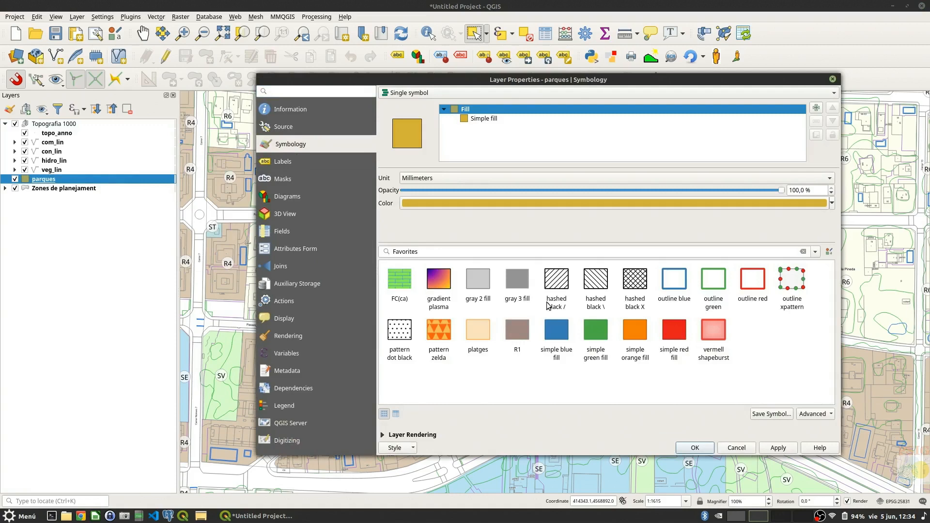
{"action": "left_click", "coordinate": [719, 282]}
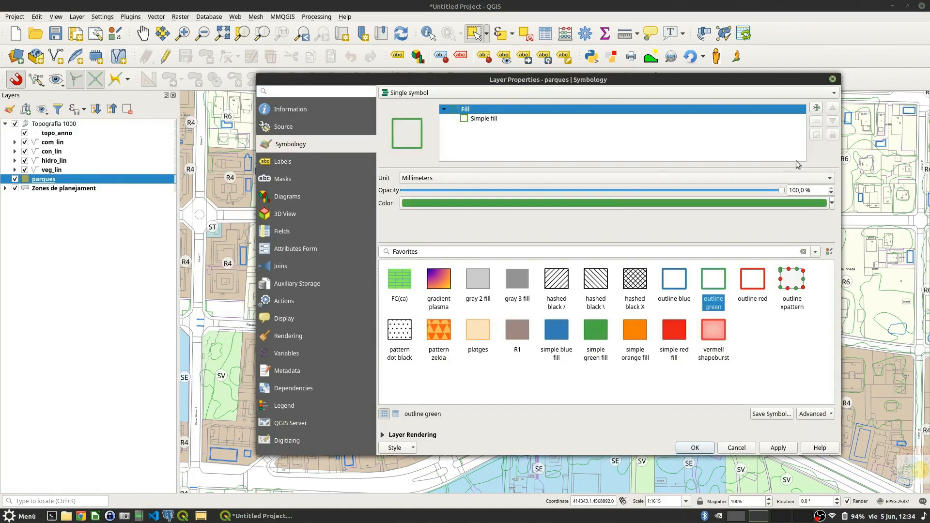
Give the parques symbol's simple fill a Solid style with a semi-transparent green fill color and apply the layer properties
{"action": "left_click", "coordinate": [499, 118]}
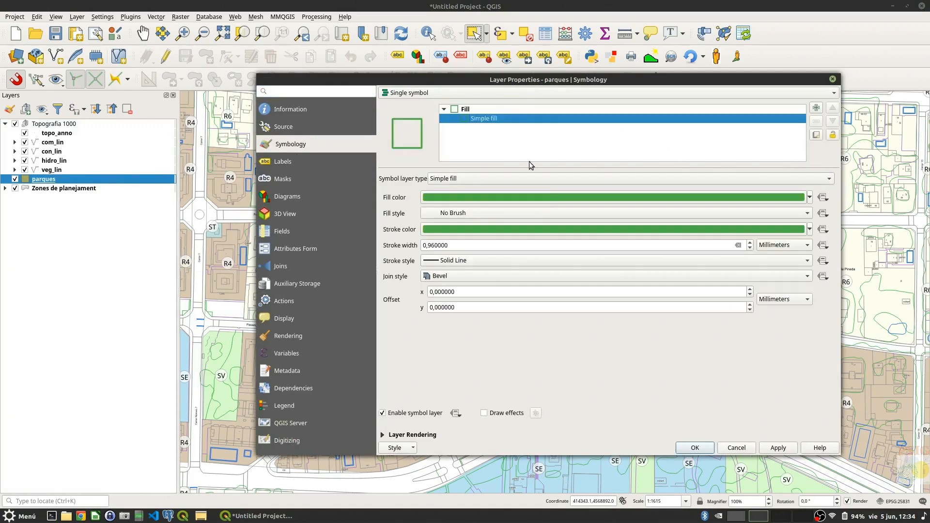
{"action": "left_click", "coordinate": [530, 214]}
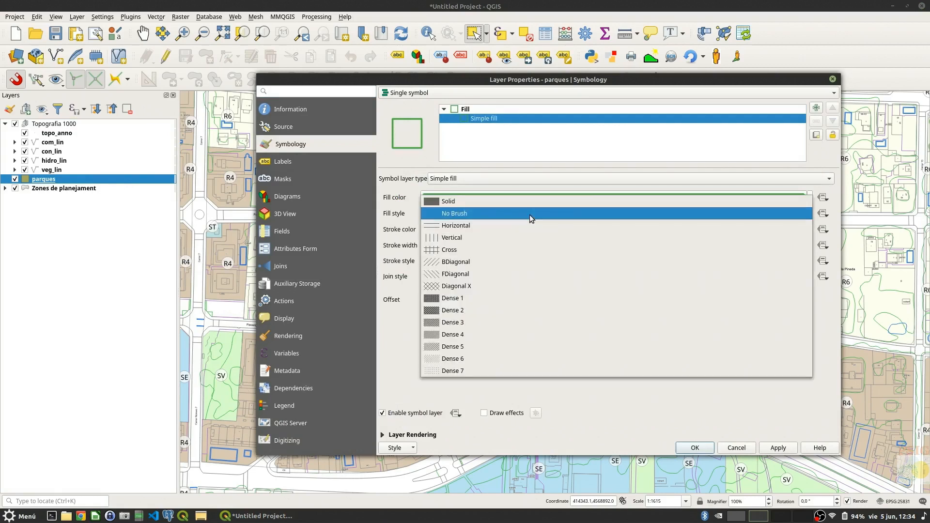
{"action": "left_click", "coordinate": [508, 205]}
{"action": "left_click", "coordinate": [506, 200]}
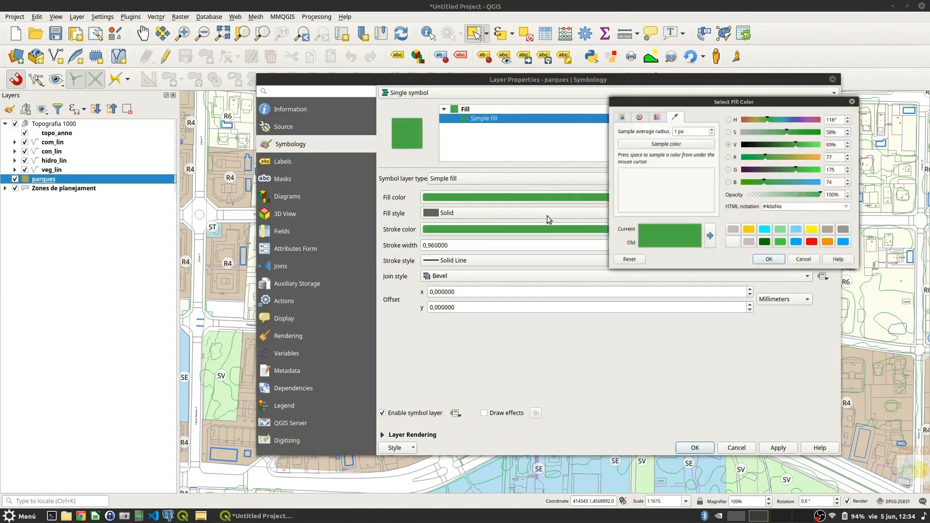
{"action": "left_click_drag", "start_coordinate": [884, 196], "coordinate": [838, 198]}
{"action": "left_click", "coordinate": [822, 271]}
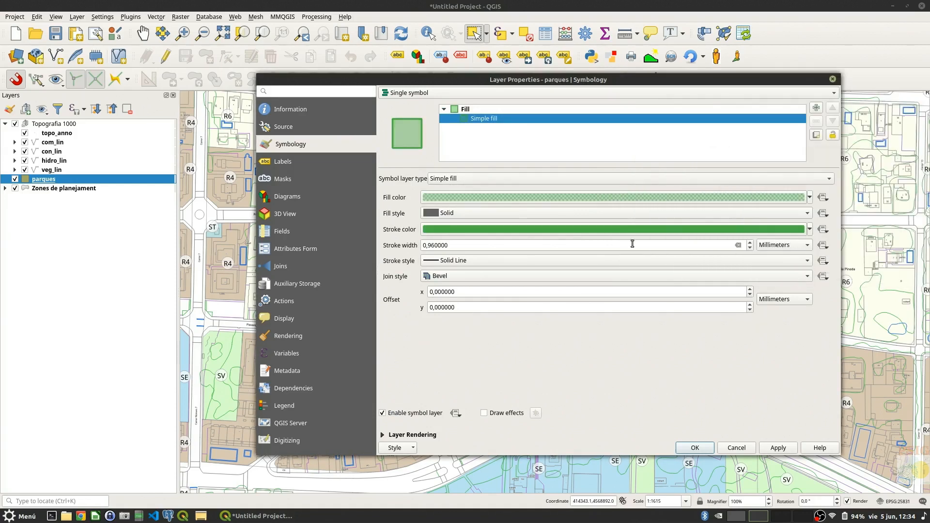
{"action": "left_click", "coordinate": [695, 448]}
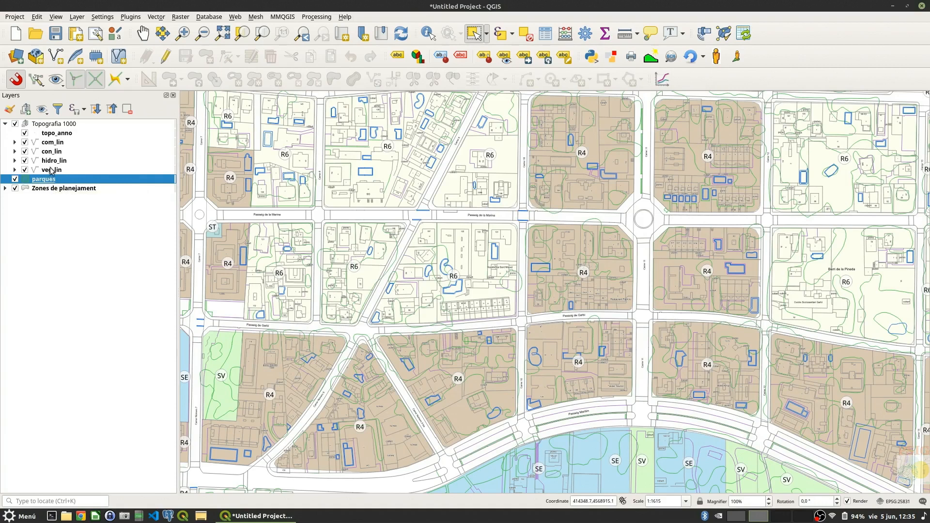
{"action": "key", "text": "Up"}
{"action": "key", "text": "Up"}
{"action": "key", "text": "Up"}
{"action": "key", "text": "Up"}
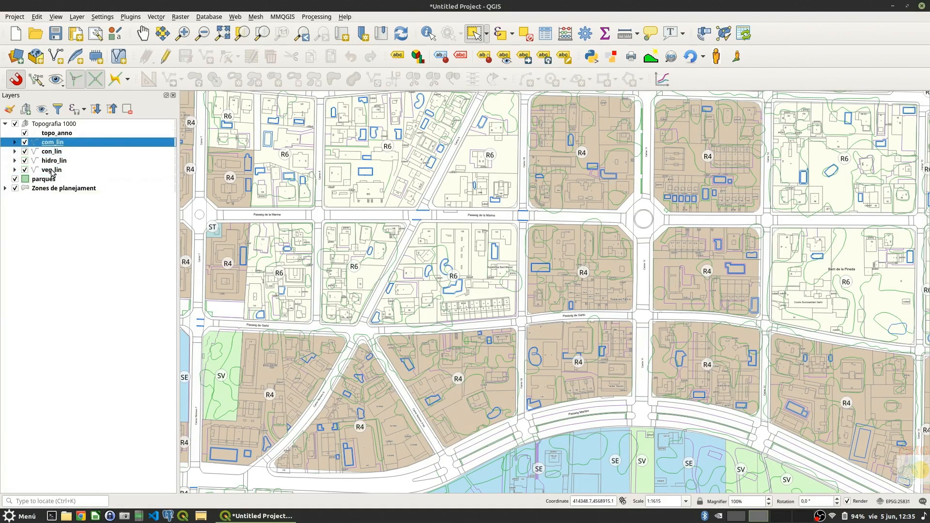
Make parques the active layer and turn on editing for it
{"action": "left_click", "coordinate": [47, 180]}
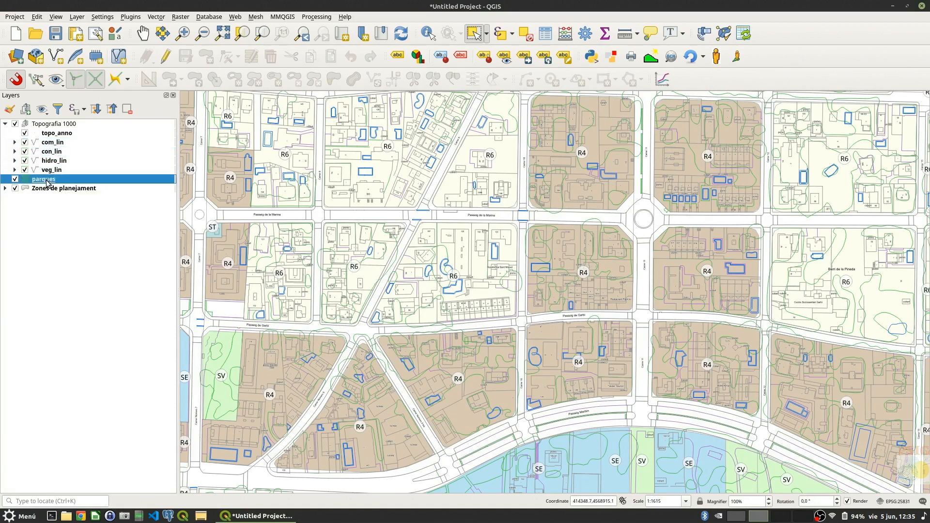
{"action": "left_click", "coordinate": [166, 57]}
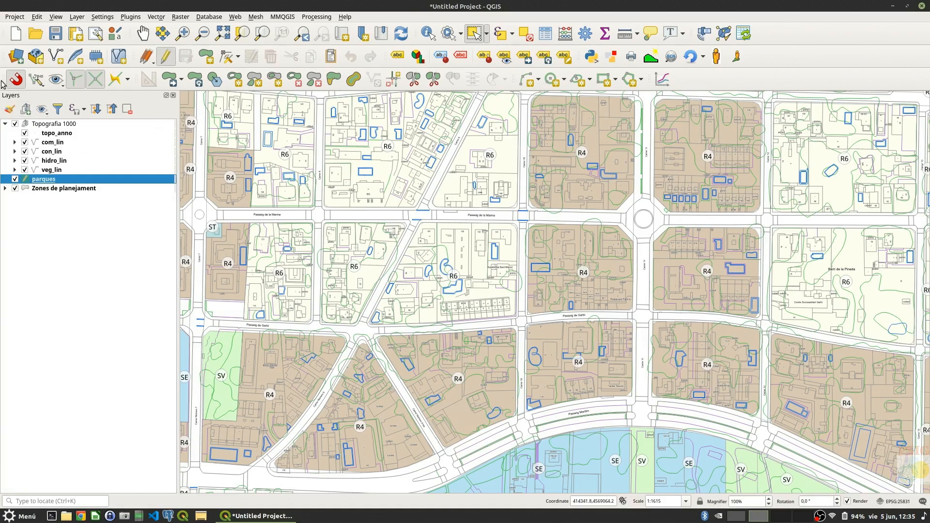
Switch snapping to the advanced per-layer configuration and disable snapping for the whole Topografia 1000 group
{"action": "mouse_move", "coordinate": [2, 79]}
{"action": "left_mouse_down"}
{"action": "mouse_move", "coordinate": [9, 116]}
{"action": "mouse_move", "coordinate": [4, 79]}
{"action": "left_mouse_up"}
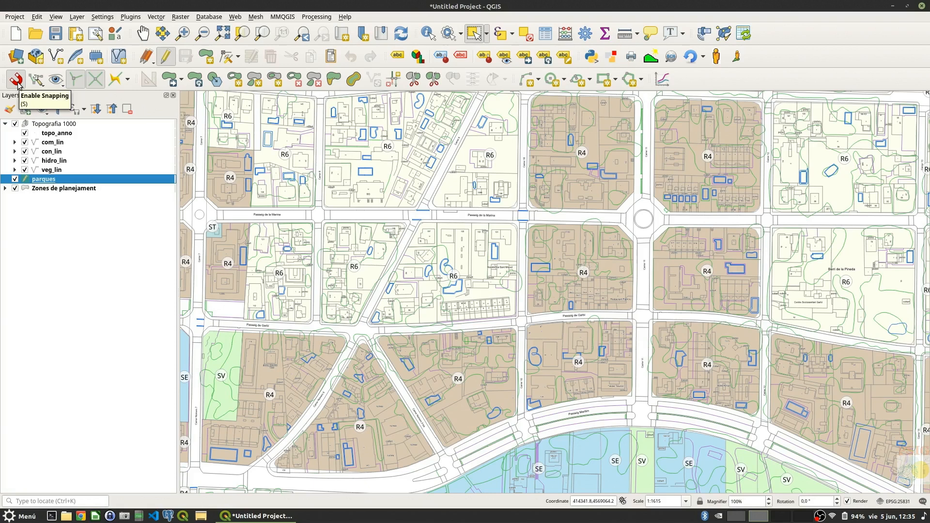
{"action": "left_click", "coordinate": [17, 81]}
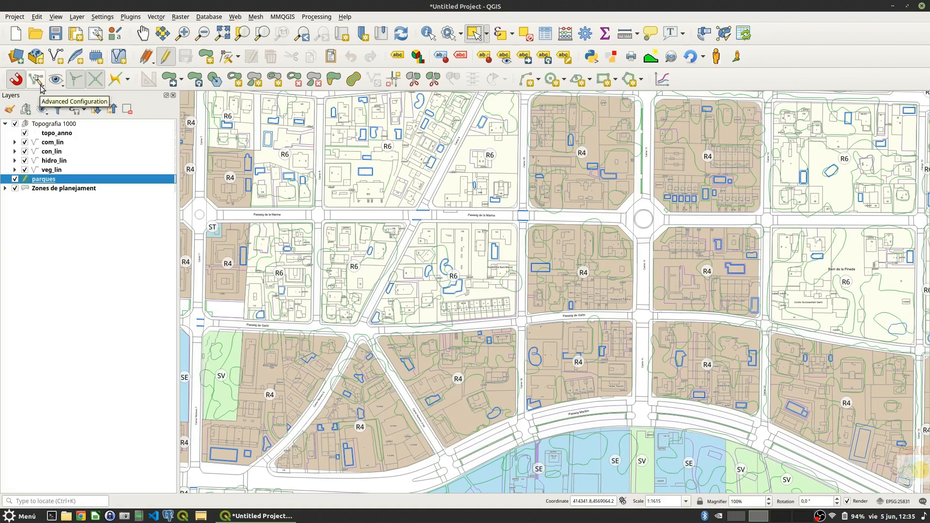
{"action": "left_click", "coordinate": [41, 86]}
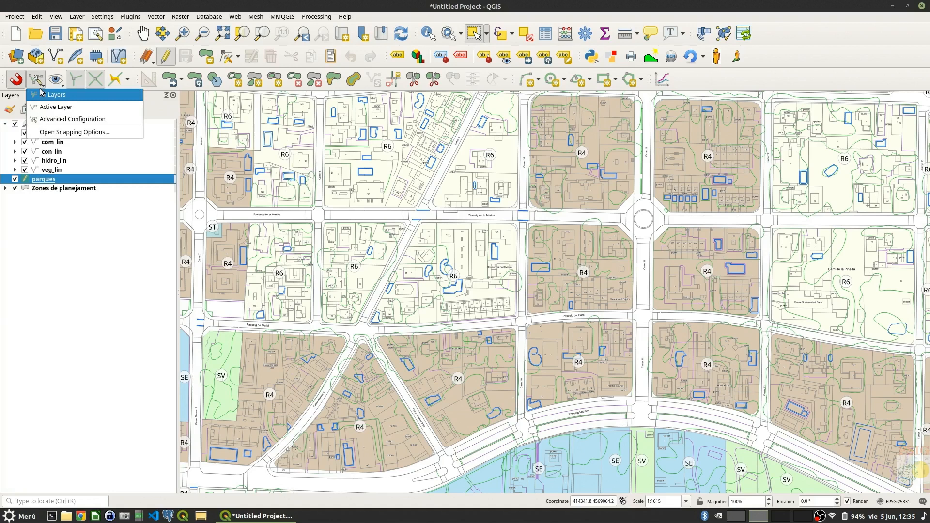
{"action": "left_click", "coordinate": [54, 120]}
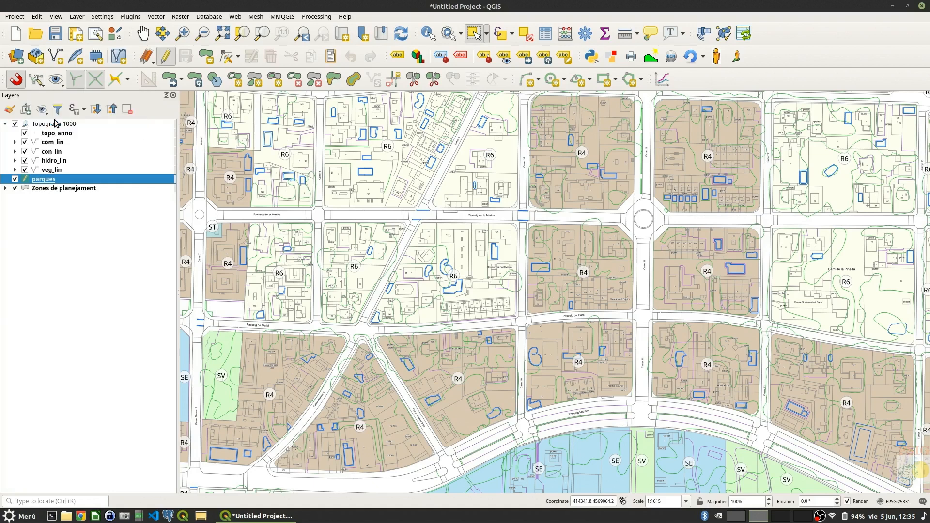
{"action": "left_click", "coordinate": [56, 82]}
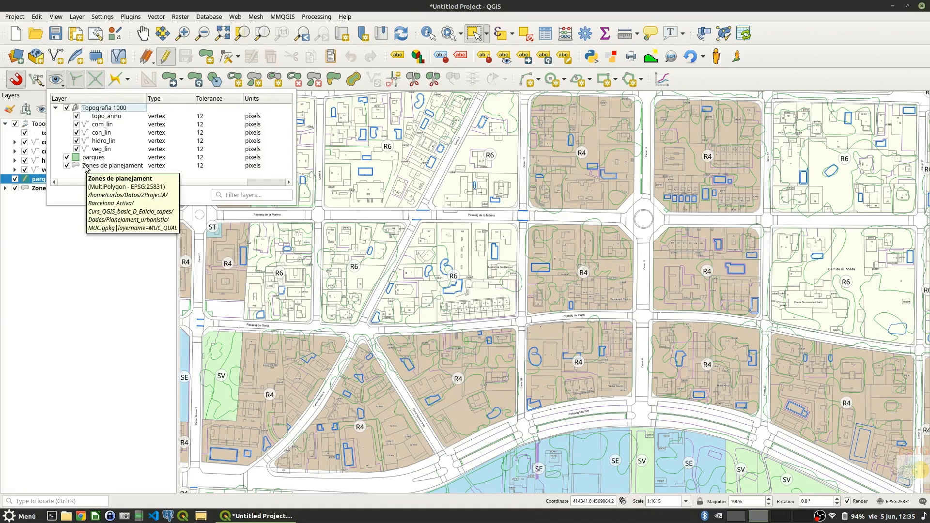
{"action": "left_click", "coordinate": [67, 108]}
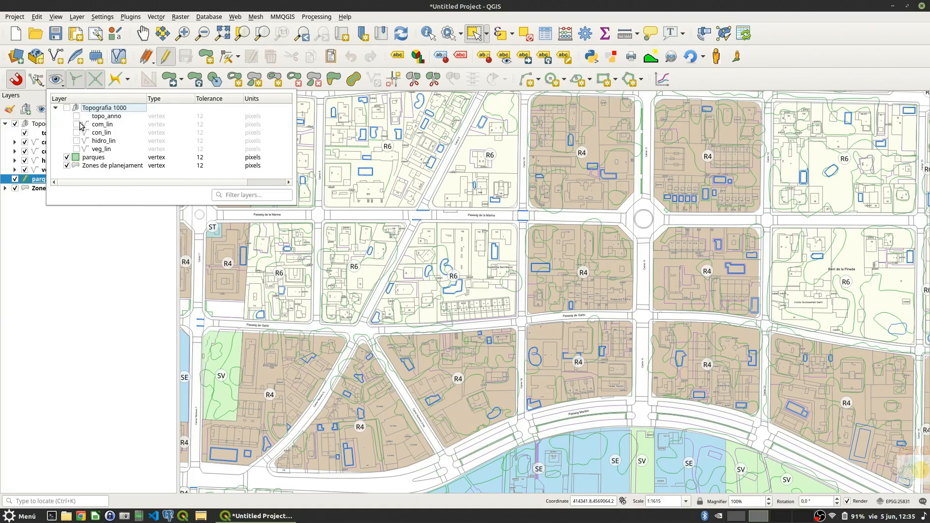
Turn on Avoid overlap for the parques layer in the per-layer snapping settings
{"action": "left_click", "coordinate": [97, 167]}
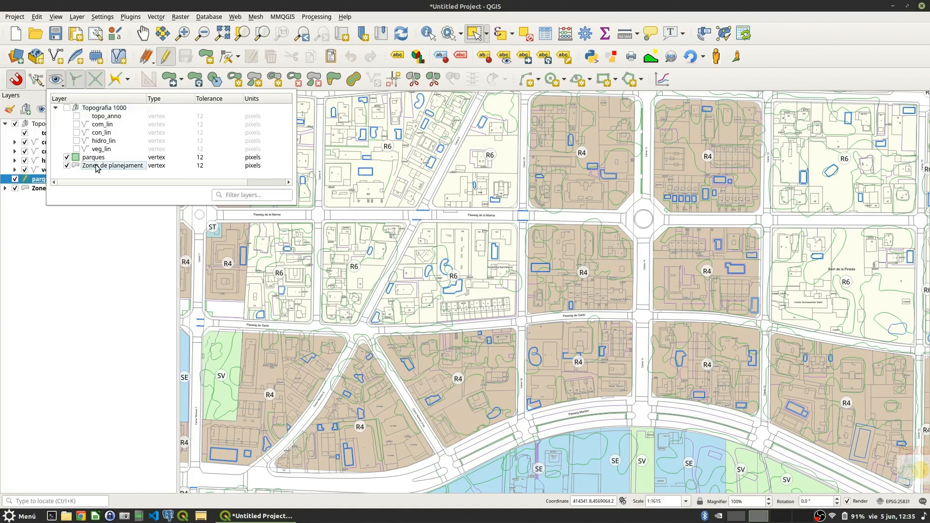
{"action": "left_click_drag", "start_coordinate": [228, 183], "coordinate": [266, 182]}
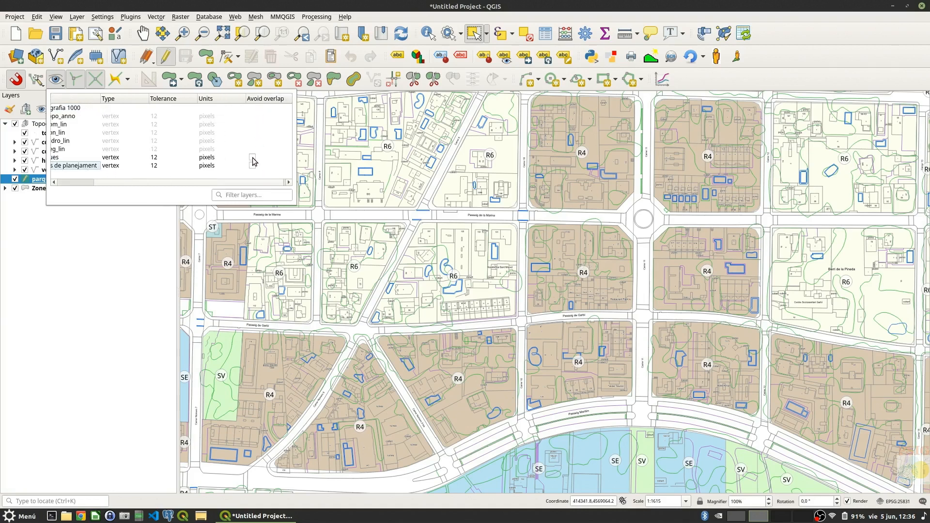
{"action": "left_click_drag", "start_coordinate": [238, 184], "coordinate": [148, 191]}
{"action": "left_click", "coordinate": [97, 161]}
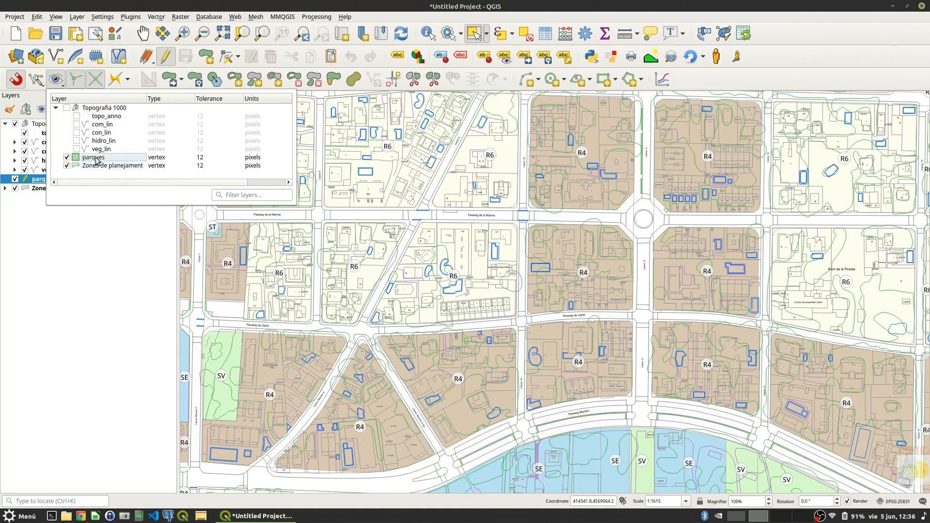
{"action": "left_click_drag", "start_coordinate": [104, 183], "coordinate": [145, 184]}
{"action": "left_click", "coordinate": [250, 158]}
{"action": "left_click", "coordinate": [57, 80]}
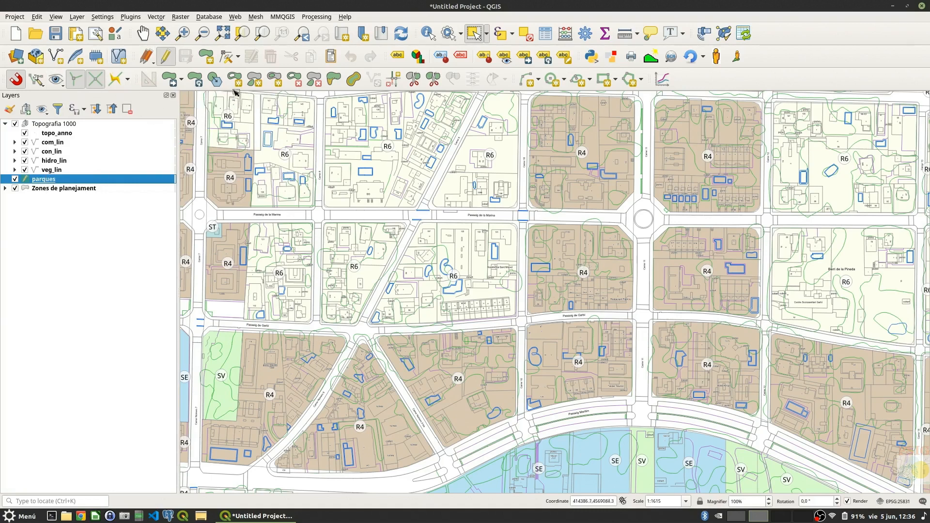
Digitize a five-cornered parques polygon snapped to the corners of the green SV zone beside Carrer Número 7
{"action": "left_click_drag", "start_coordinate": [284, 363], "coordinate": [432, 255]}
{"action": "scroll", "coordinate": [420, 250], "scroll_direction": "up", "scroll_amount": 1}
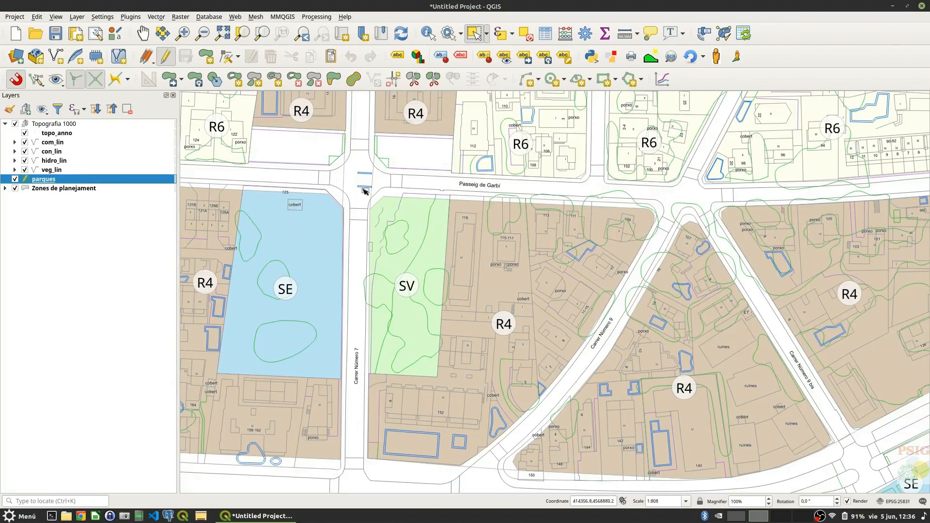
{"action": "left_click", "coordinate": [208, 57]}
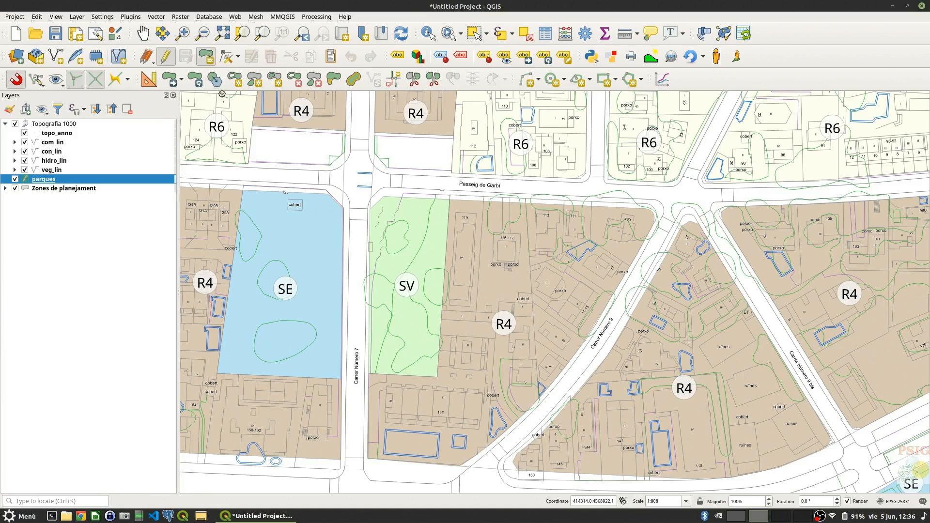
{"action": "scroll", "coordinate": [381, 208], "scroll_direction": "up", "scroll_amount": 1}
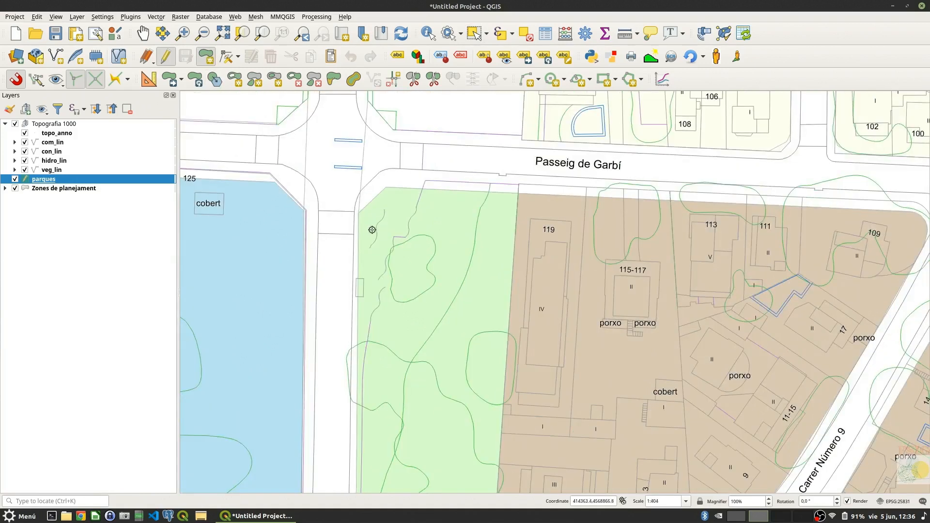
{"action": "left_click", "coordinate": [360, 218]}
{"action": "left_click", "coordinate": [387, 191]}
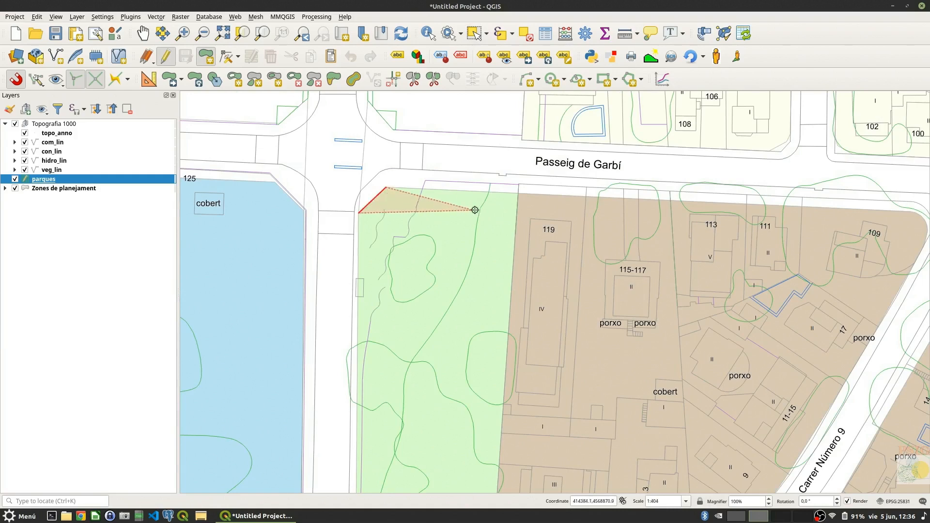
{"action": "left_click", "coordinate": [517, 197]}
{"action": "left_click_drag", "start_coordinate": [491, 373], "coordinate": [481, 151]}
{"action": "left_click", "coordinate": [477, 336]}
{"action": "left_click", "coordinate": [344, 332]}
{"action": "left_click_drag", "start_coordinate": [344, 332], "coordinate": [350, 444]}
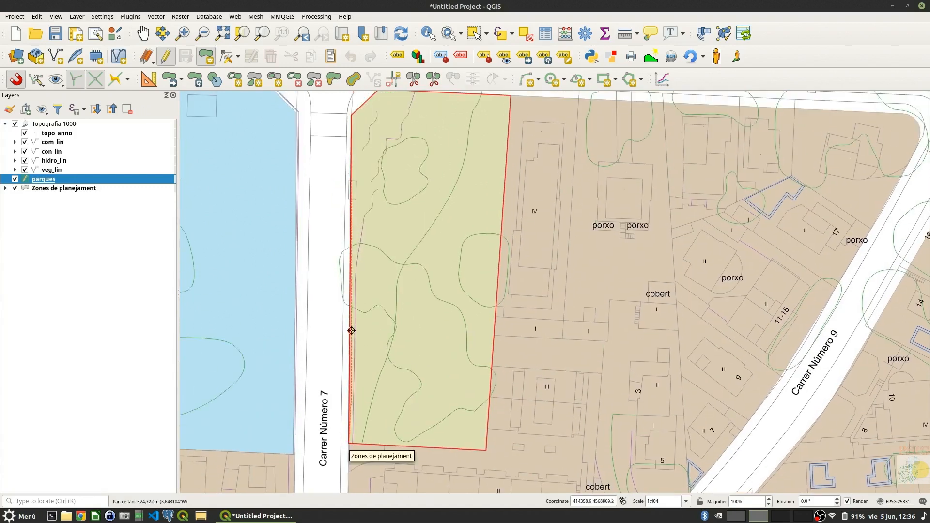
{"action": "right_click", "coordinate": [328, 244]}
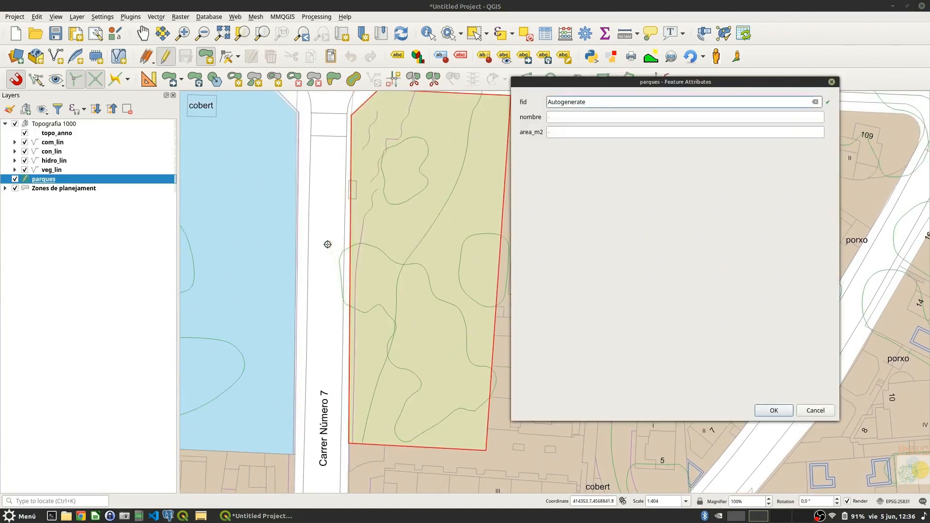
Set the new polygon's nombre to "parqiue a", leave area_m2 empty, and accept the feature attributes
{"action": "left_click", "coordinate": [561, 116]}
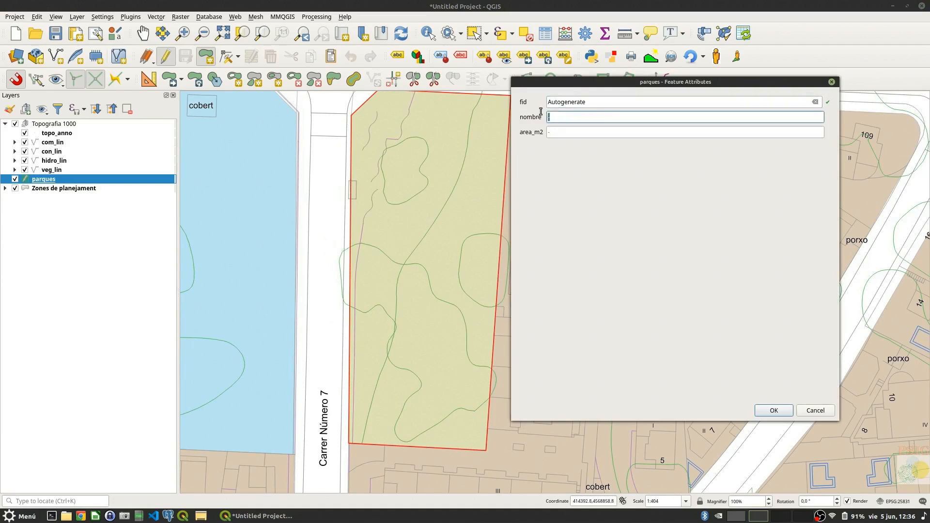
{"action": "double_click", "coordinate": [582, 101]}
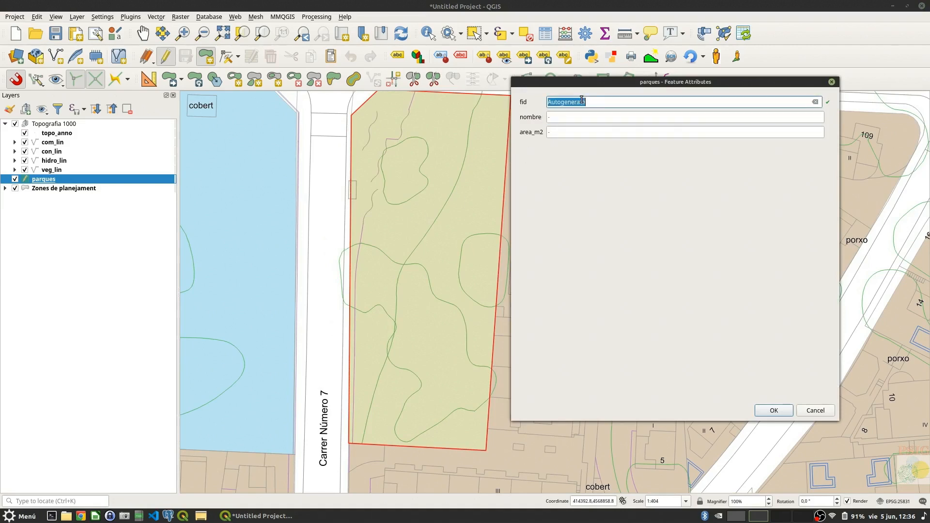
{"action": "left_click", "coordinate": [572, 118]}
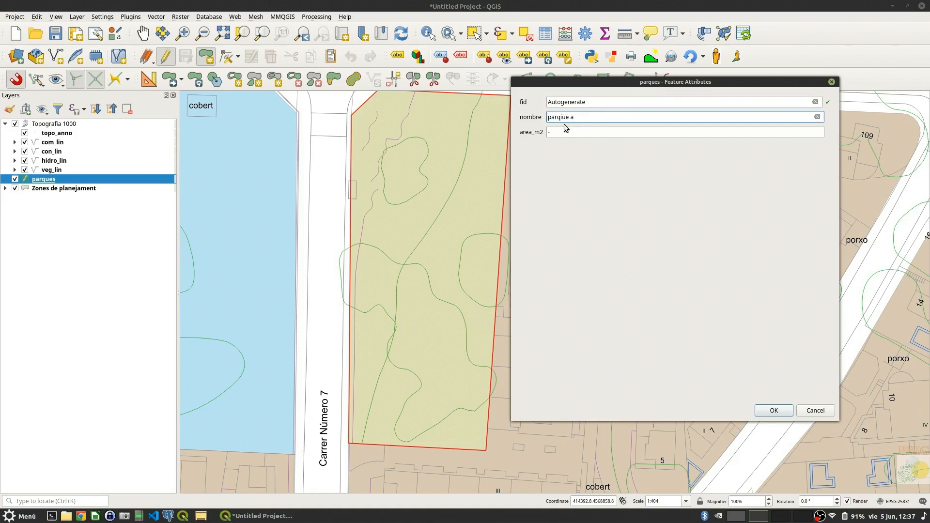
{"action": "left_click", "coordinate": [560, 135]}
{"action": "type", "text": "564654"}
{"action": "left_click_drag", "start_coordinate": [571, 133], "coordinate": [523, 132]}
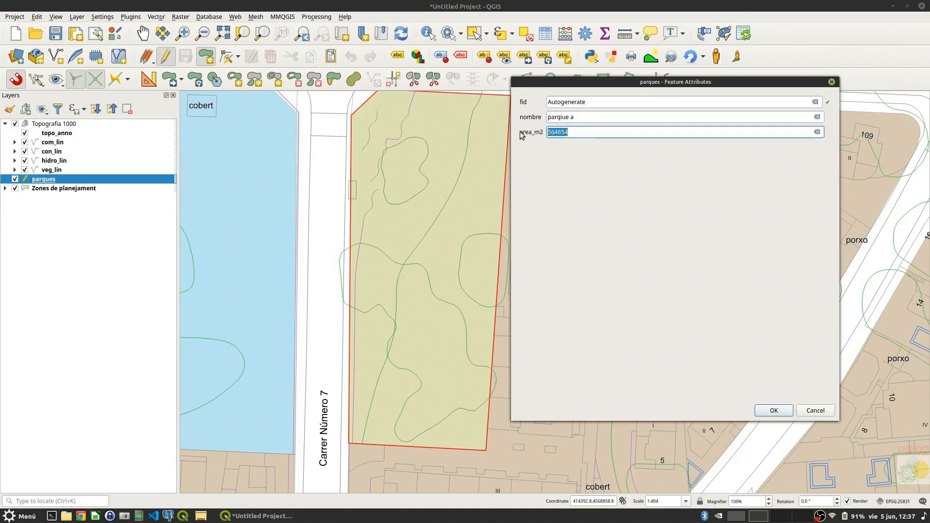
{"action": "key", "text": "BackSpace"}
{"action": "left_click", "coordinate": [770, 410]}
Start a second parques polygon along the south edge of the R4 block, above the blank plot north of Passeig de Garbí
{"action": "scroll", "coordinate": [485, 286], "scroll_direction": "down", "scroll_amount": 1}
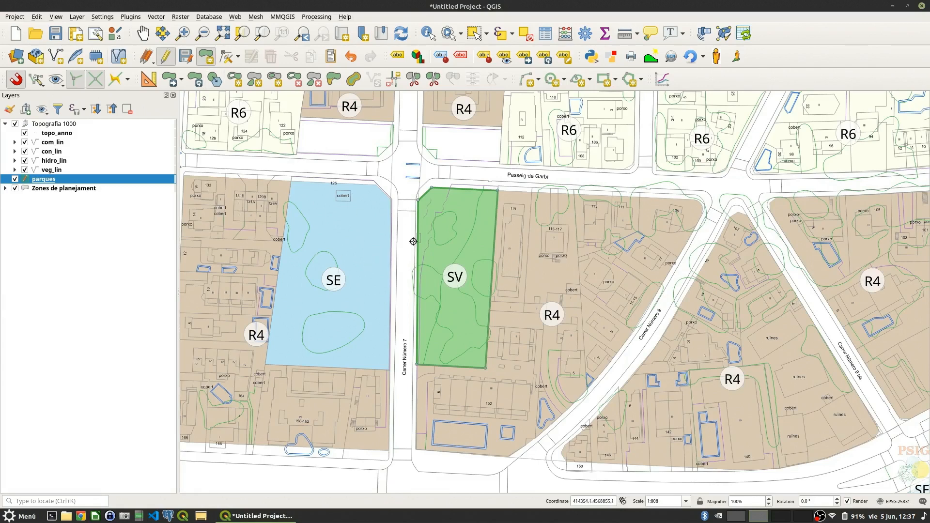
{"action": "left_click_drag", "start_coordinate": [505, 219], "coordinate": [485, 375]}
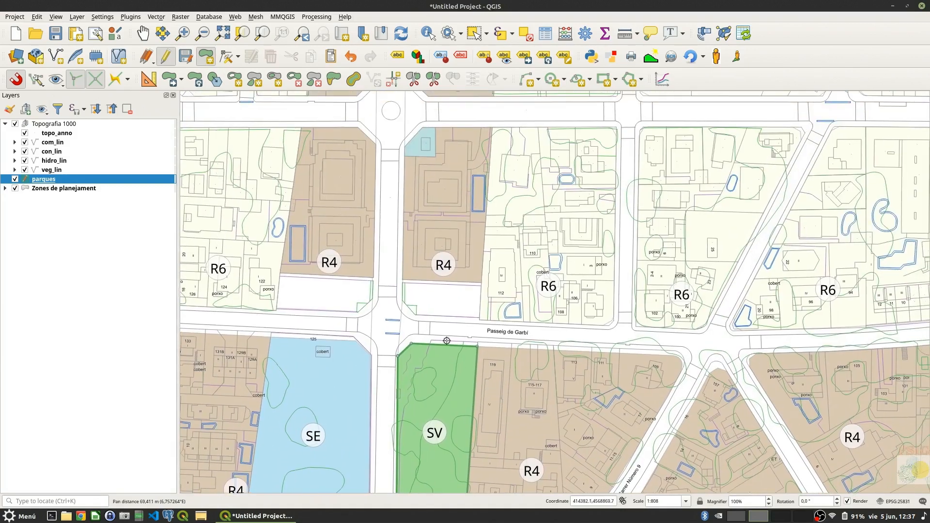
{"action": "scroll", "coordinate": [441, 317], "scroll_direction": "up", "scroll_amount": 1}
{"action": "scroll", "coordinate": [364, 245], "scroll_direction": "up", "scroll_amount": 1}
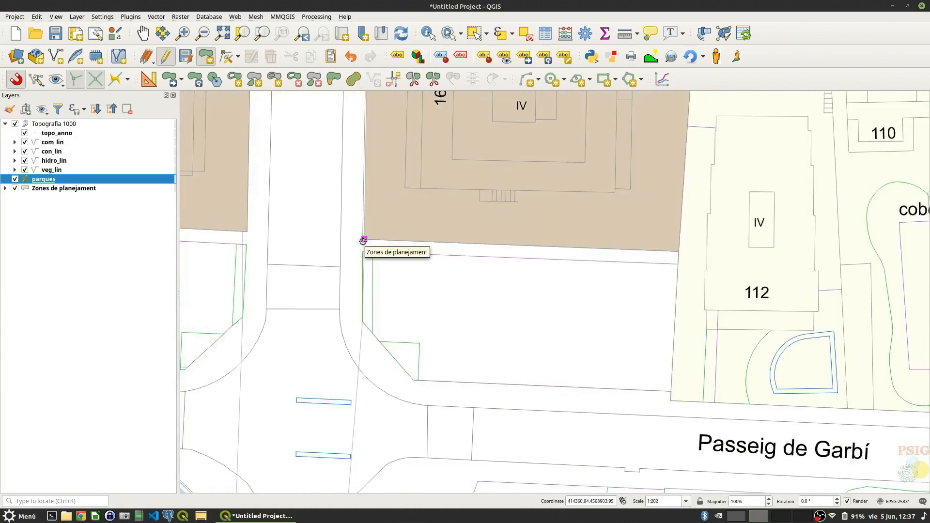
{"action": "left_click", "coordinate": [365, 241]}
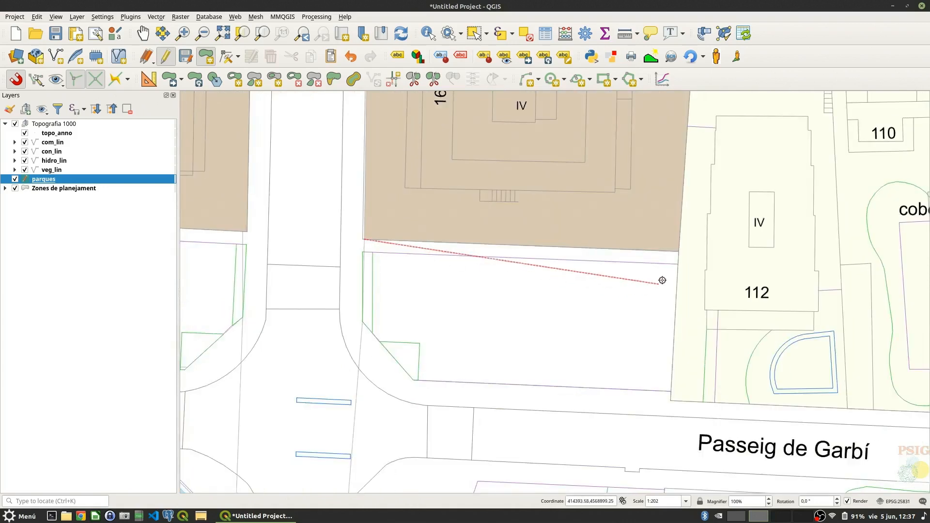
{"action": "left_click", "coordinate": [676, 253]}
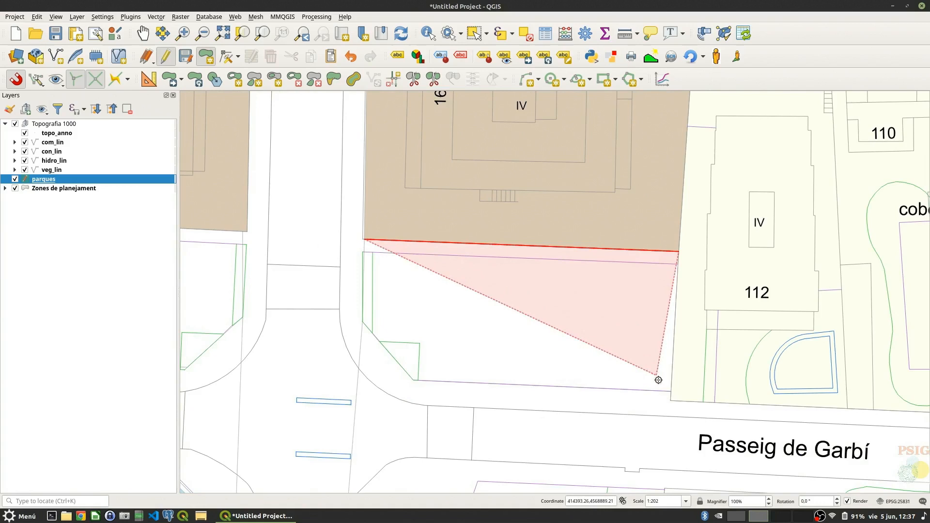
Try tracing the remaining corners of the blank plot, and remove the last three vertices
{"action": "left_click", "coordinate": [669, 391]}
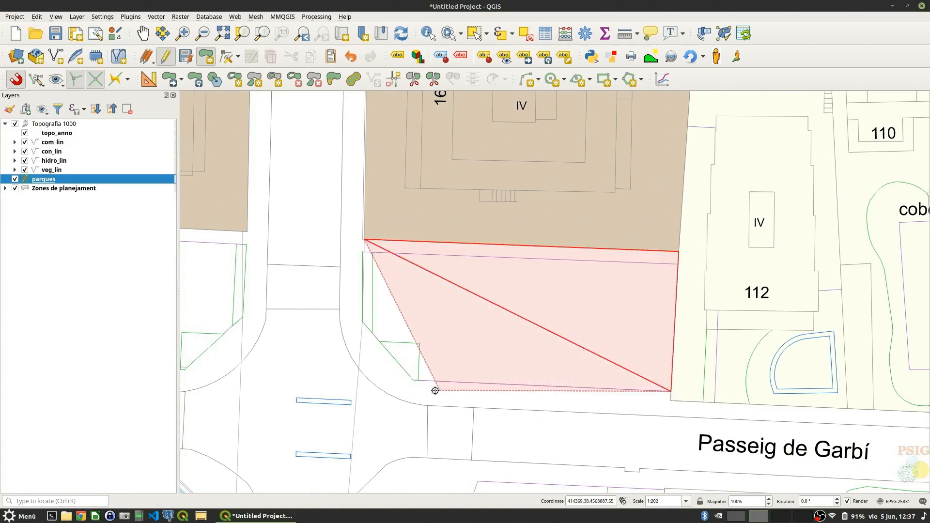
{"action": "left_click", "coordinate": [415, 381]}
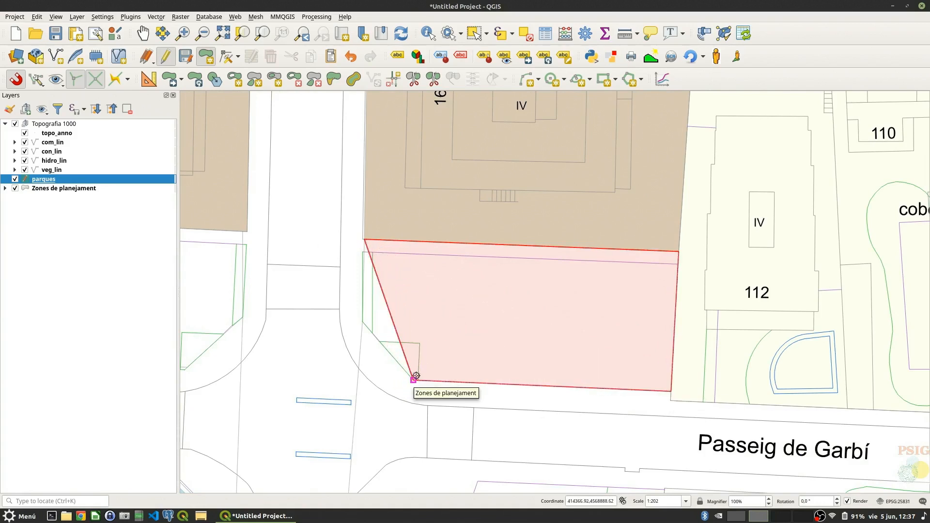
{"action": "left_click", "coordinate": [363, 321]}
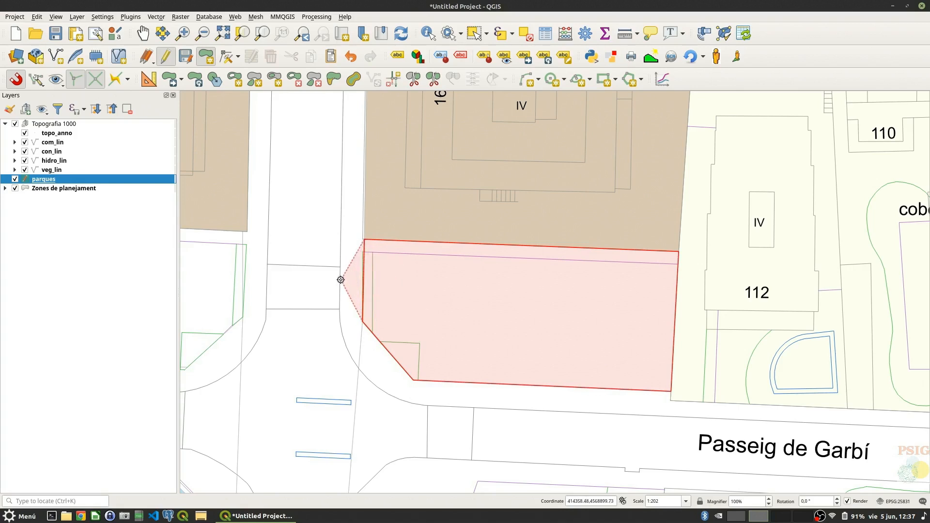
{"action": "key", "text": "BackSpace"}
{"action": "key", "text": "BackSpace"}
{"action": "key", "text": "BackSpace"}
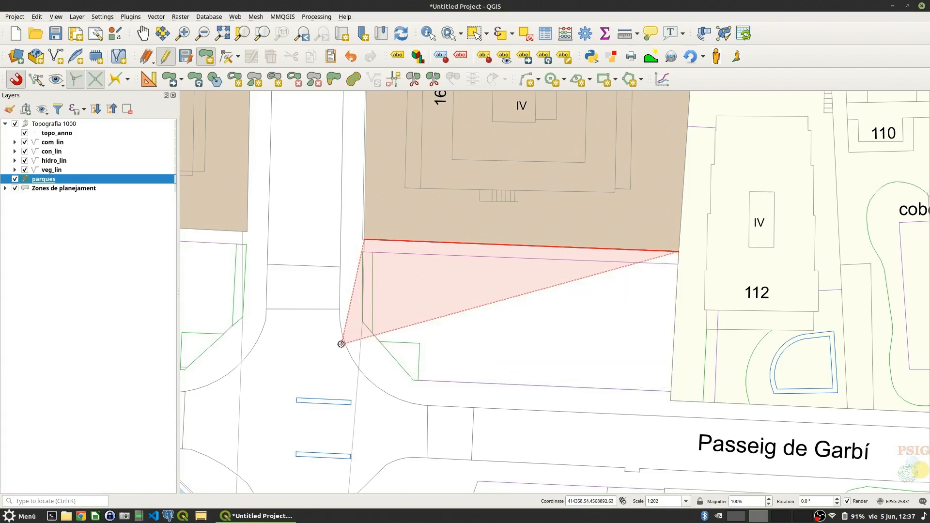
Finish the second polygon as a self-crossing shape with vertices reaching into the R4 block, and set its nombre to "parqiue b"
{"action": "left_click", "coordinate": [670, 390]}
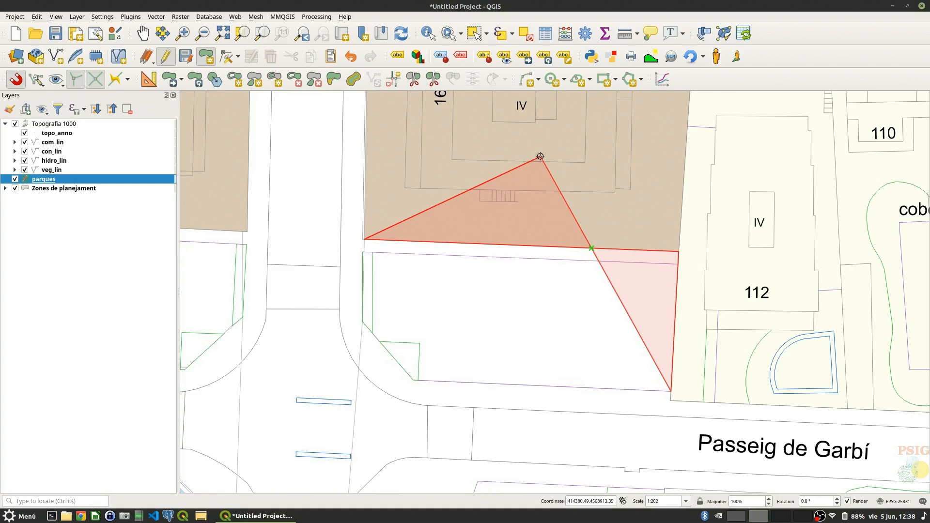
{"action": "left_click", "coordinate": [467, 171]}
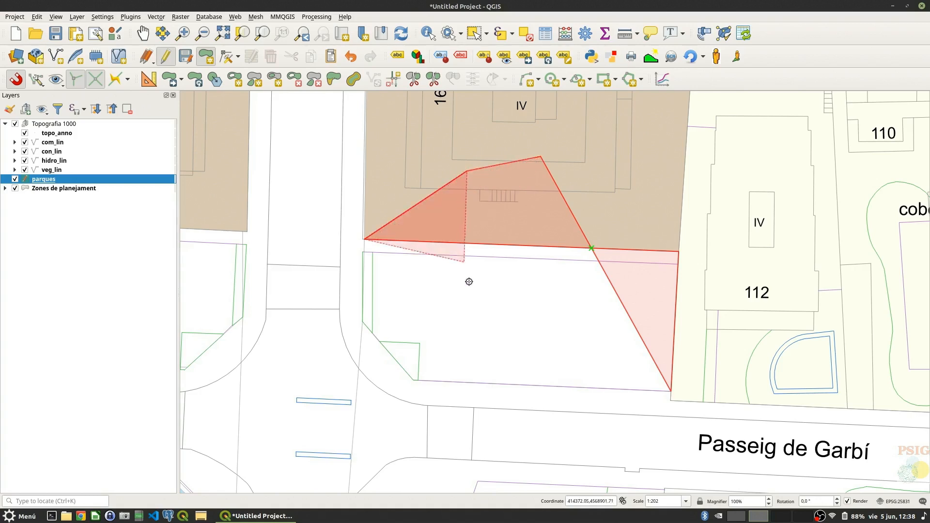
{"action": "left_click", "coordinate": [472, 287]}
{"action": "right_click", "coordinate": [426, 342]}
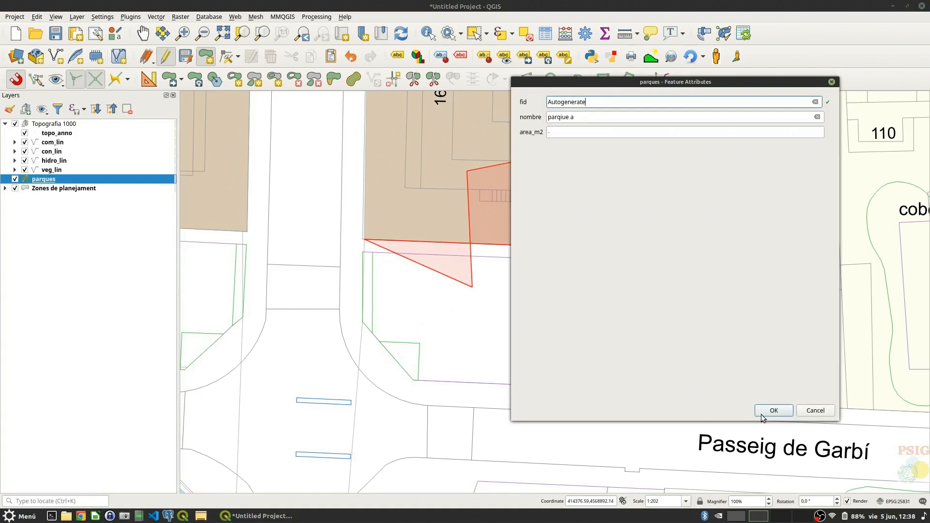
{"action": "left_click", "coordinate": [586, 116]}
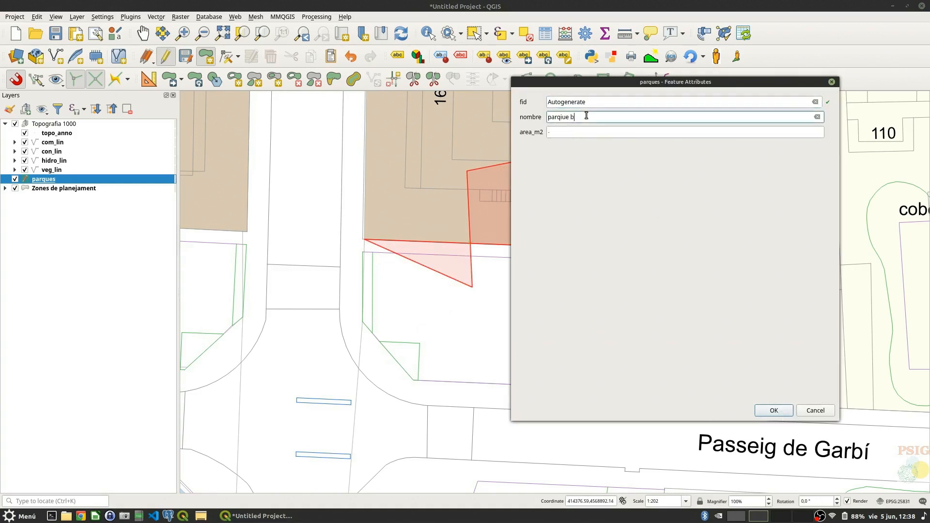
{"action": "key", "text": "Return"}
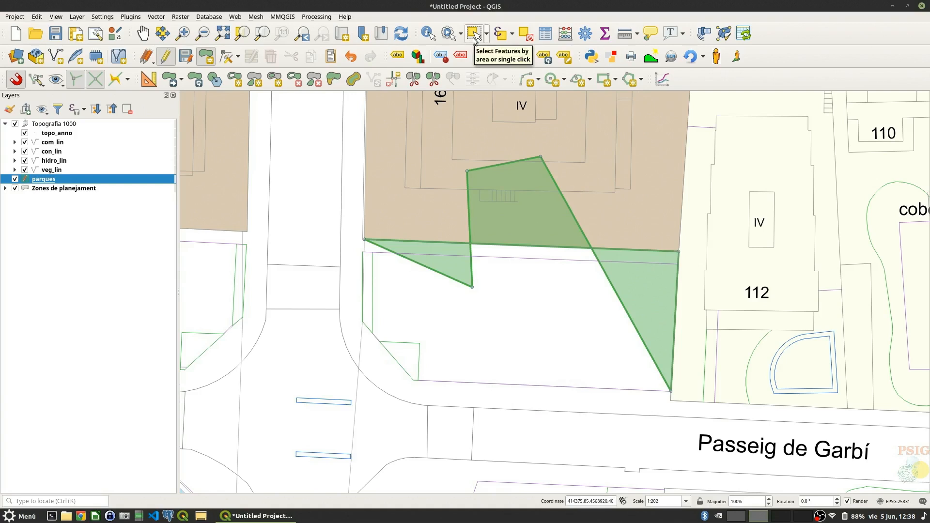
Reshape the "parqiue b" polygon, moving its two R4-block vertices onto the plot's chamfered southwest corners and deleting the leftover inner vertex
{"action": "left_click", "coordinate": [224, 58]}
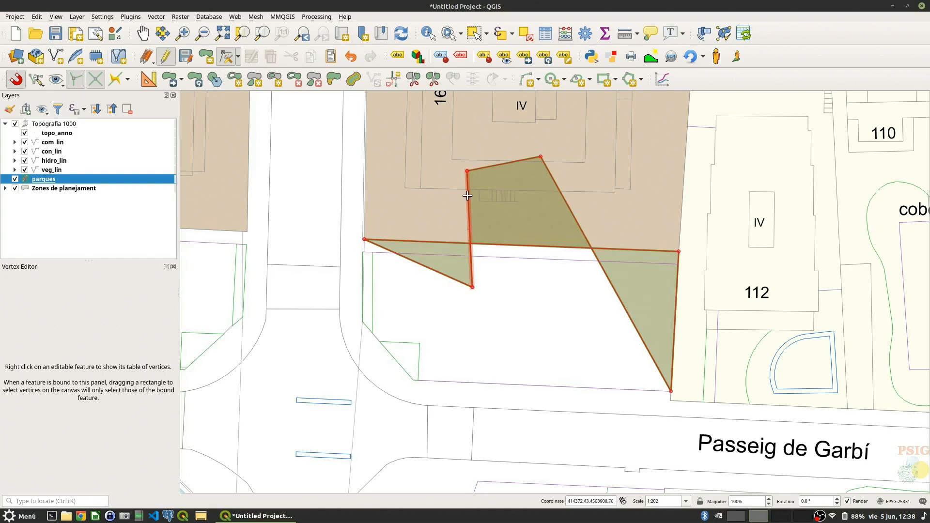
{"action": "left_click", "coordinate": [466, 173]}
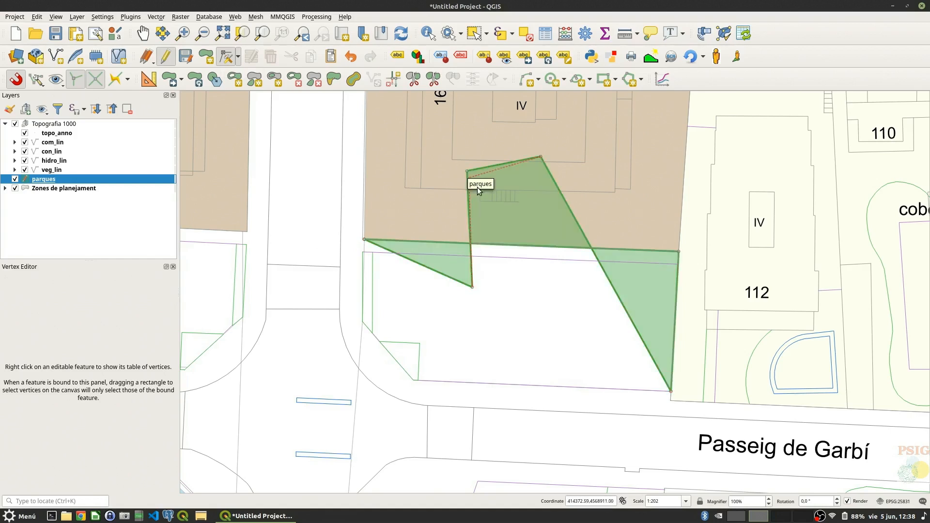
{"action": "left_click", "coordinate": [522, 342]}
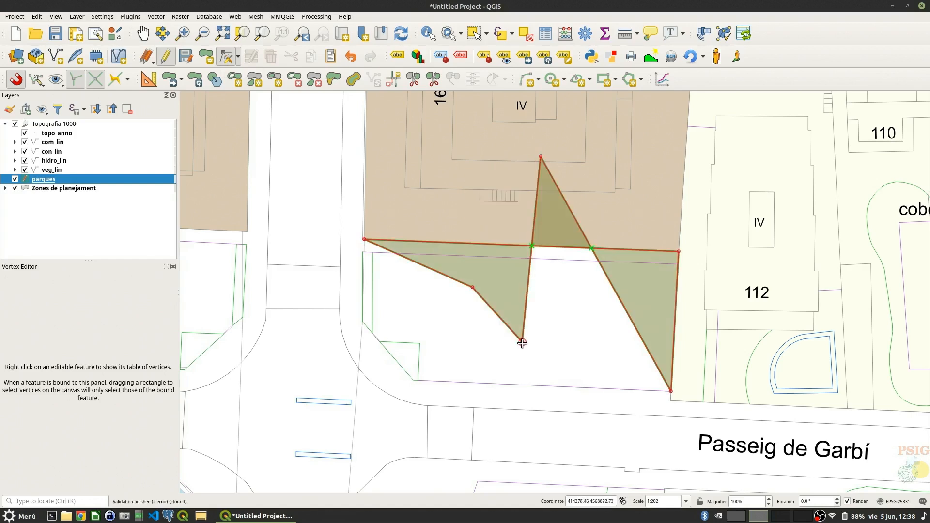
{"action": "left_click", "coordinate": [522, 342]}
{"action": "key", "text": "Escape"}
{"action": "left_click", "coordinate": [541, 156]}
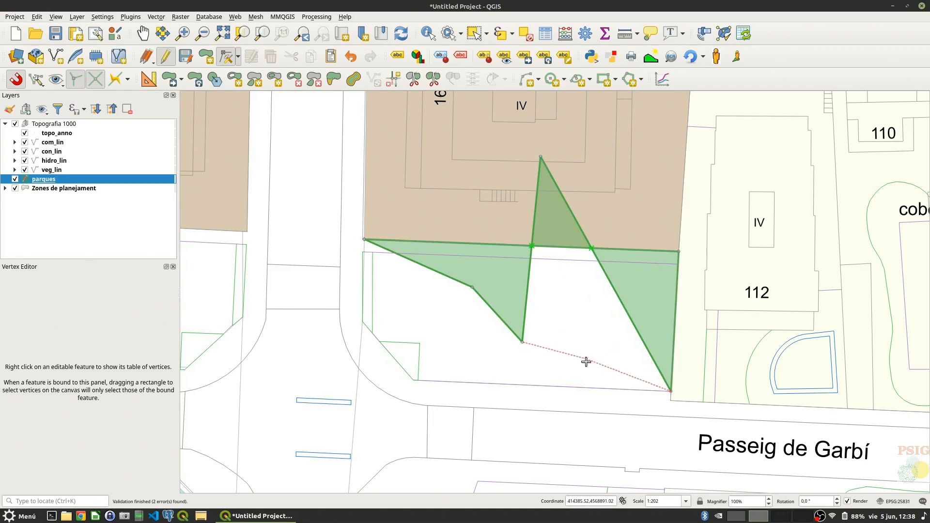
{"action": "left_click", "coordinate": [416, 380]}
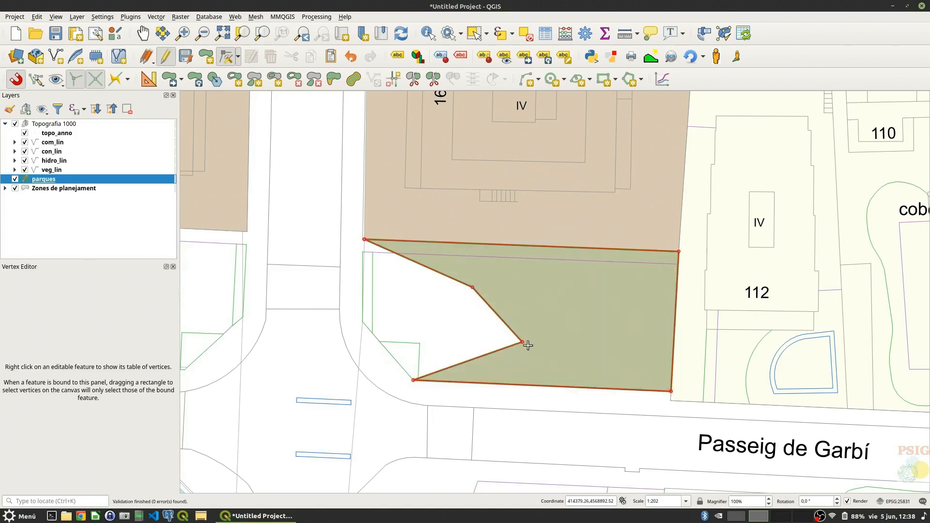
{"action": "left_click", "coordinate": [363, 321]}
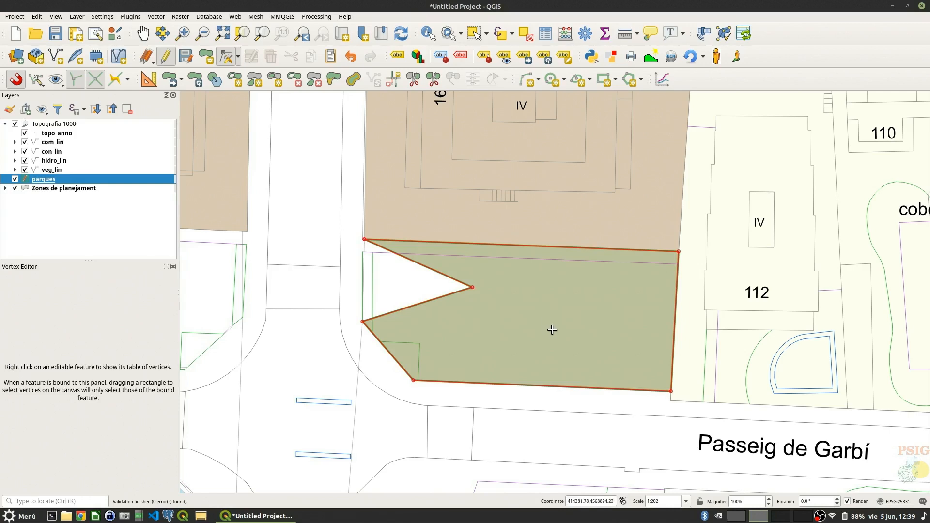
{"action": "left_click_drag", "start_coordinate": [557, 330], "coordinate": [425, 258]}
{"action": "key", "text": "Delete"}
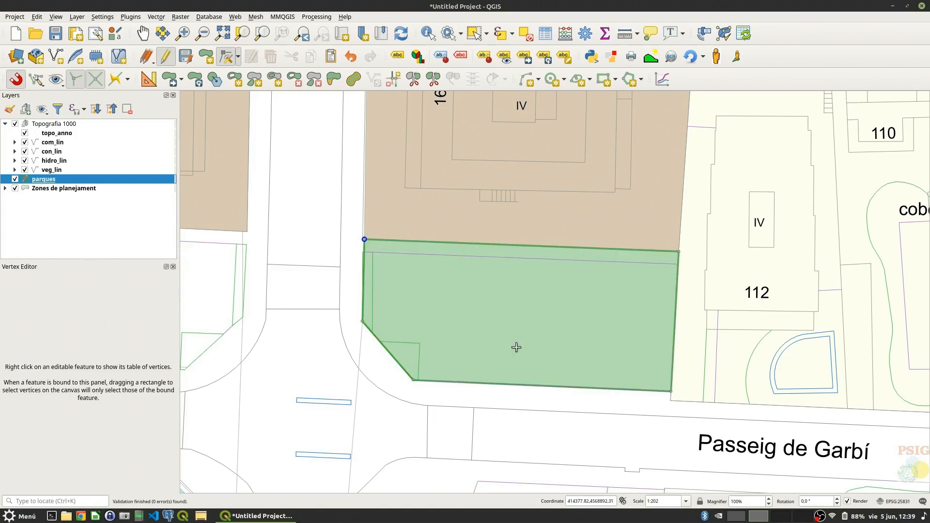
Delete both vertices of the polygon's chamfered southwest corner together, and undo the deletion
{"action": "left_click_drag", "start_coordinate": [316, 295], "coordinate": [468, 407]}
{"action": "key", "text": "Delete"}
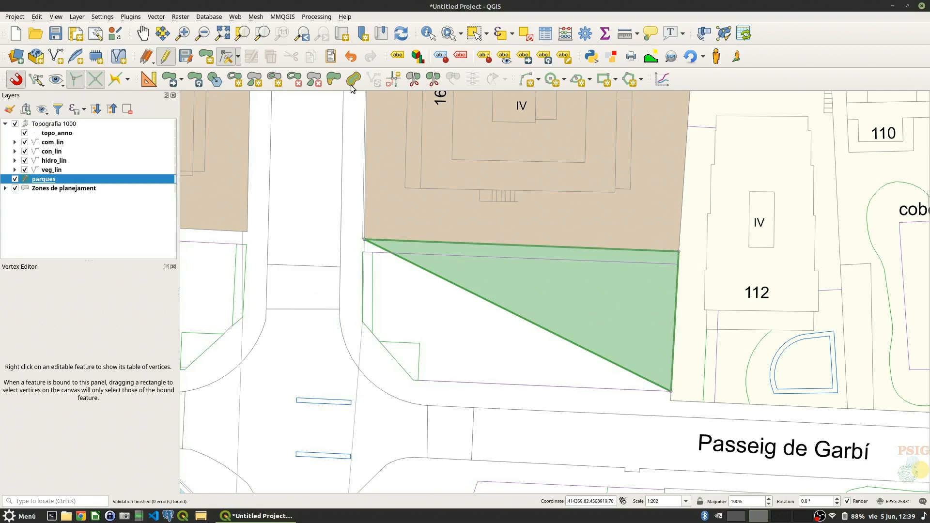
{"action": "left_click", "coordinate": [350, 56]}
{"action": "left_click", "coordinate": [350, 57]}
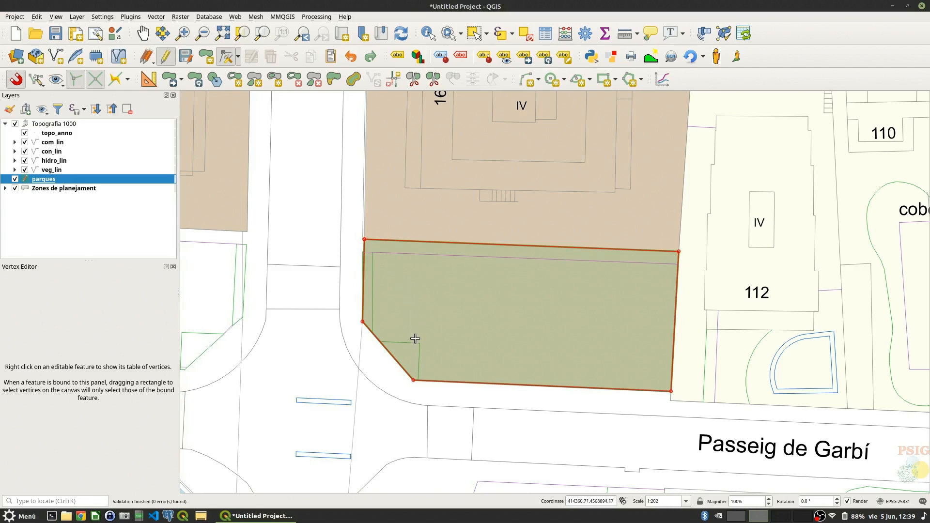
Add a vertex at the midpoint of the polygon's chamfered southwest edge and place it inside the plot
{"action": "scroll", "coordinate": [416, 344], "scroll_direction": "up", "scroll_amount": 1}
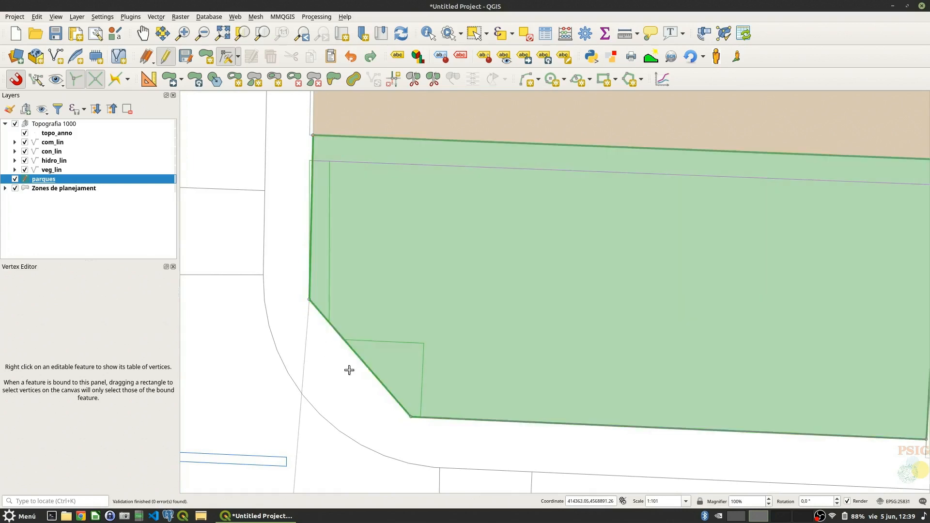
{"action": "scroll", "coordinate": [361, 363], "scroll_direction": "up", "scroll_amount": 1}
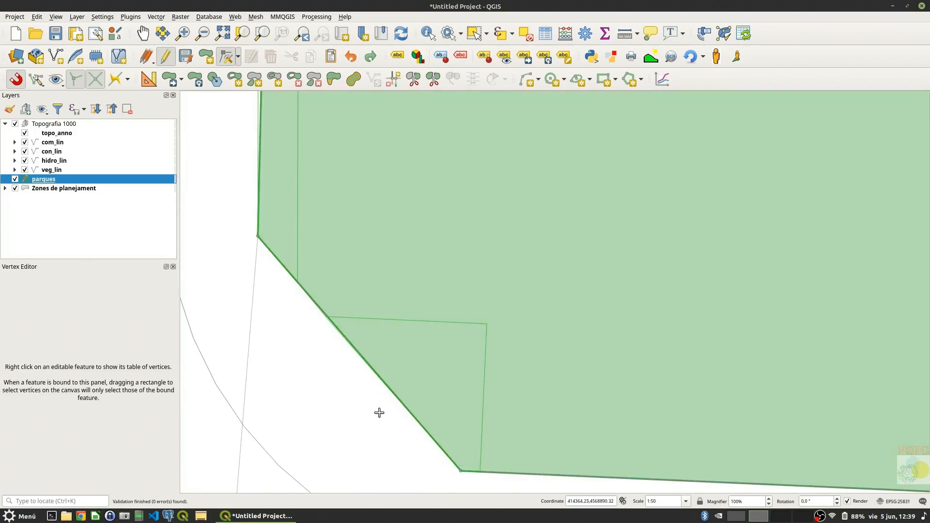
{"action": "left_click_drag", "start_coordinate": [379, 411], "coordinate": [198, 306]}
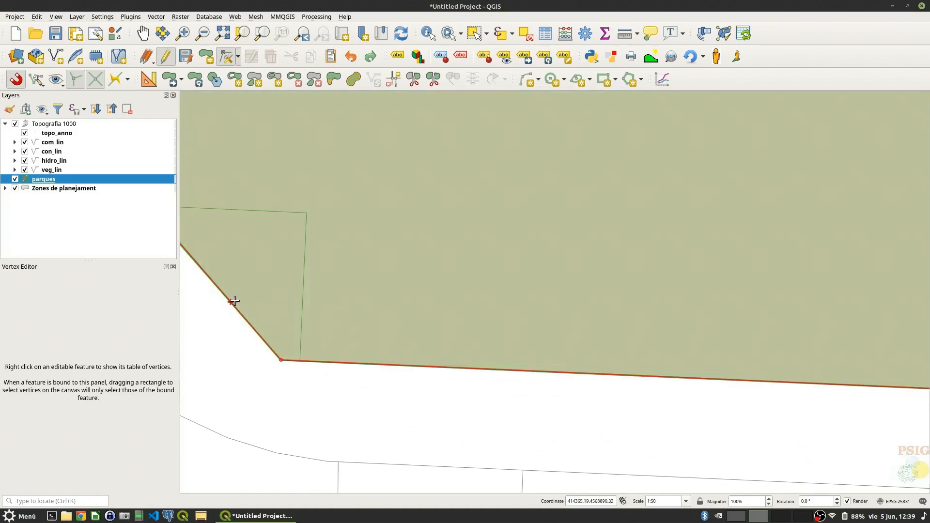
{"action": "left_click", "coordinate": [232, 301]}
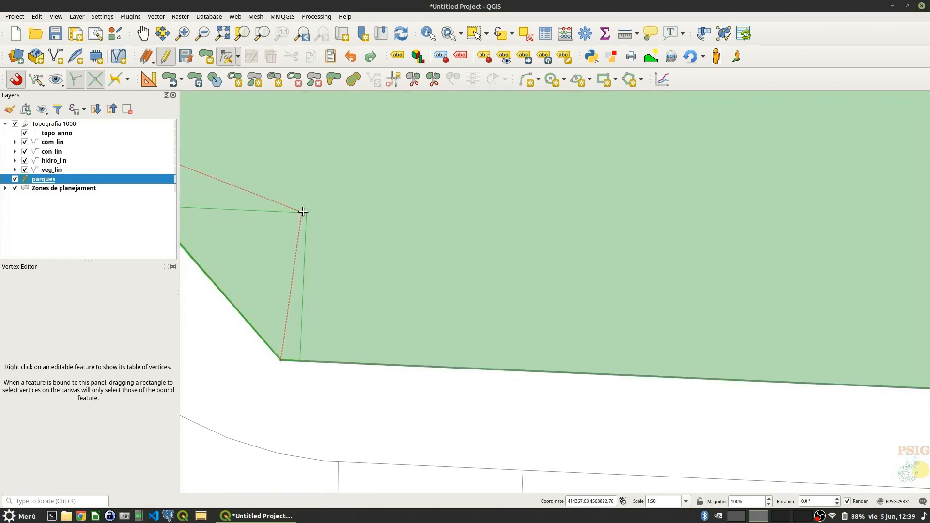
{"action": "left_click", "coordinate": [315, 173]}
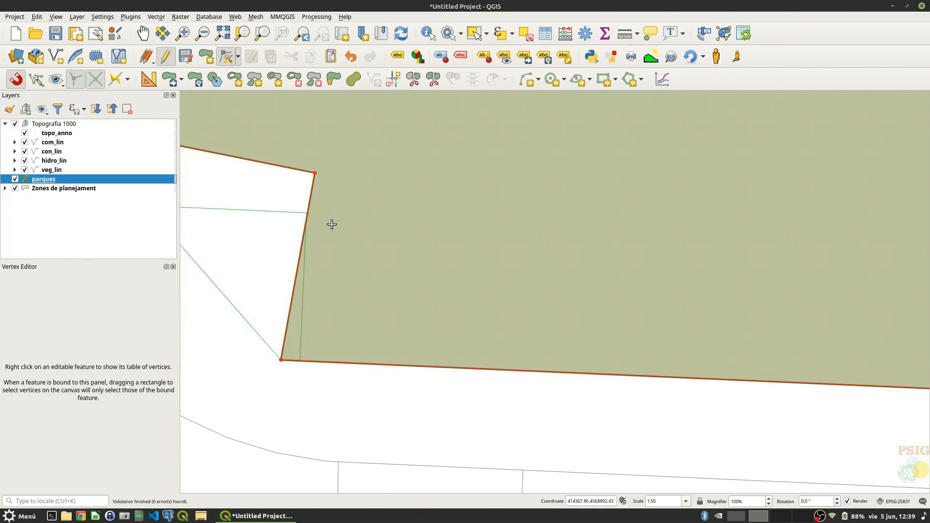
{"action": "left_click_drag", "start_coordinate": [343, 218], "coordinate": [478, 317]}
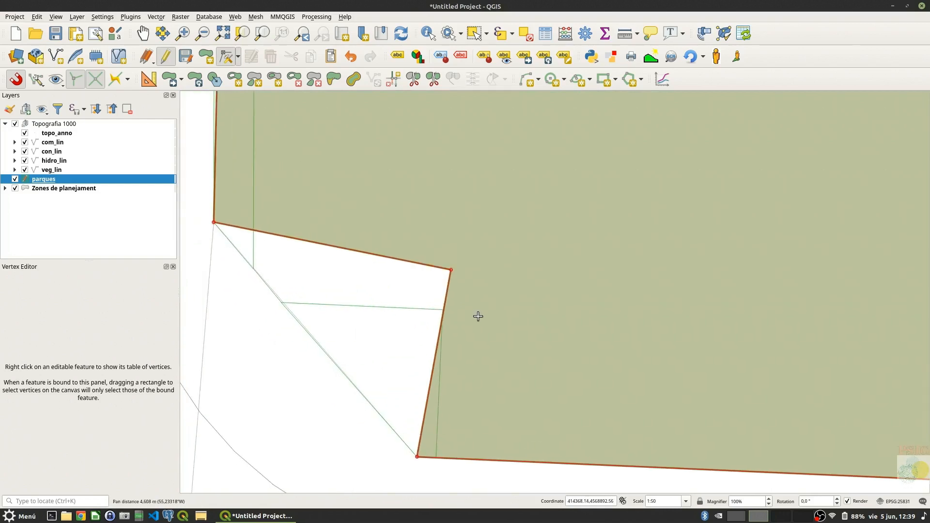
Delete the added vertex inside the plot to restore the straight chamfered edge
{"action": "scroll", "coordinate": [476, 312], "scroll_direction": "down", "scroll_amount": 1}
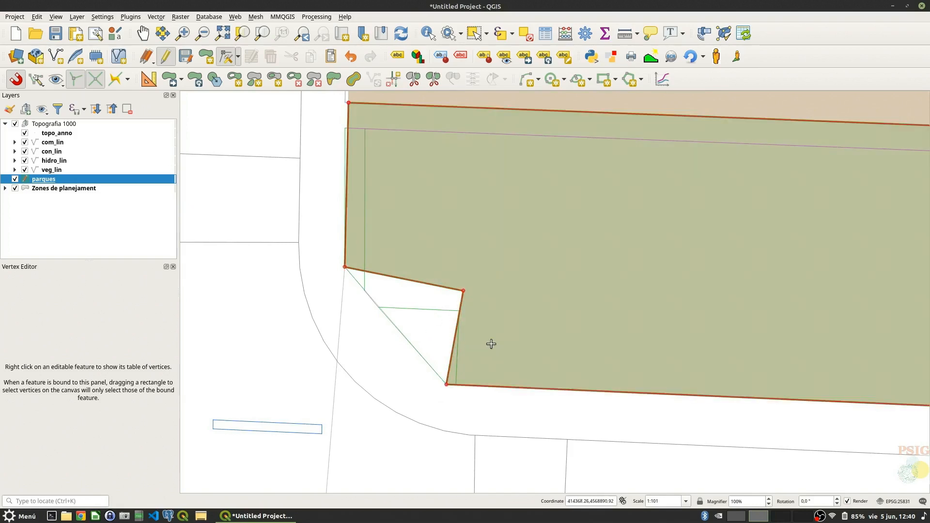
{"action": "left_click_drag", "start_coordinate": [508, 340], "coordinate": [416, 265]}
{"action": "key", "text": "Delete"}
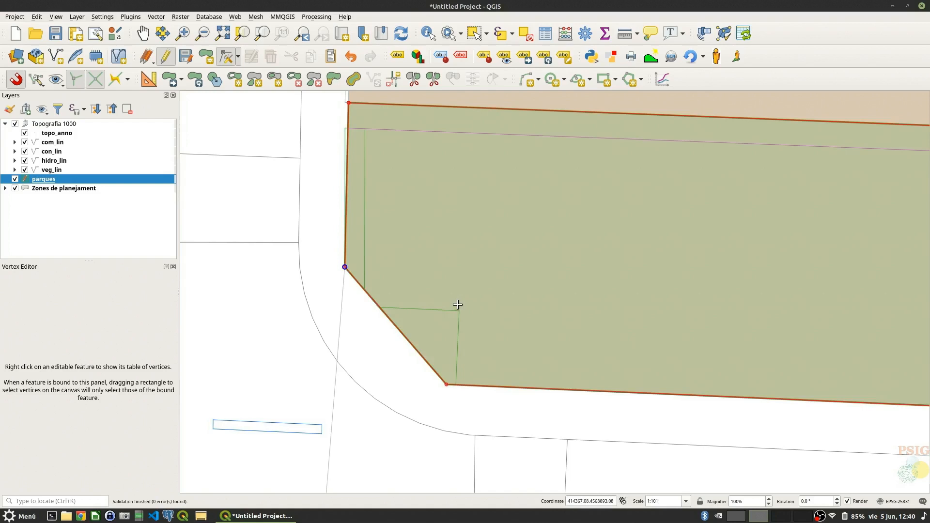
Select the "parqiue b" polygon and split it with a diagonal line running from the R4 block down to Passeig de Garbí
{"action": "scroll", "coordinate": [460, 307], "scroll_direction": "down", "scroll_amount": 1}
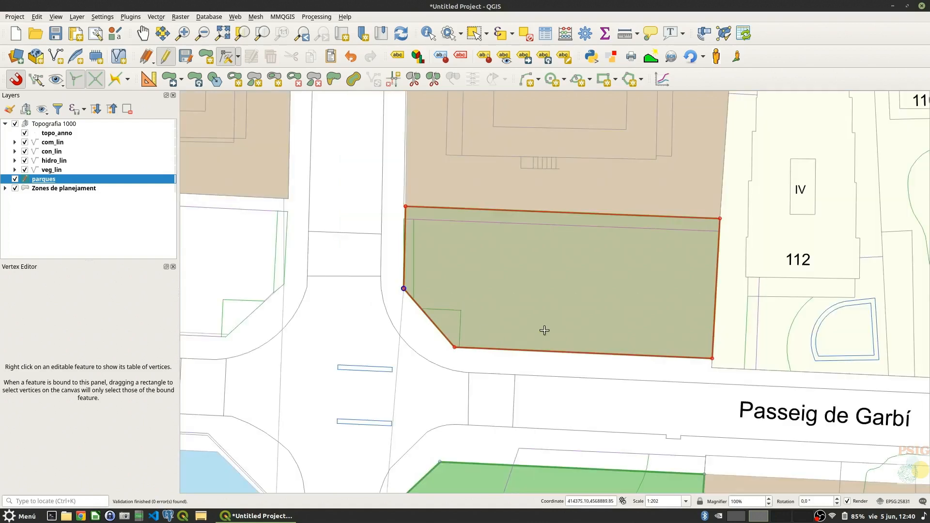
{"action": "left_click_drag", "start_coordinate": [582, 289], "coordinate": [490, 291]}
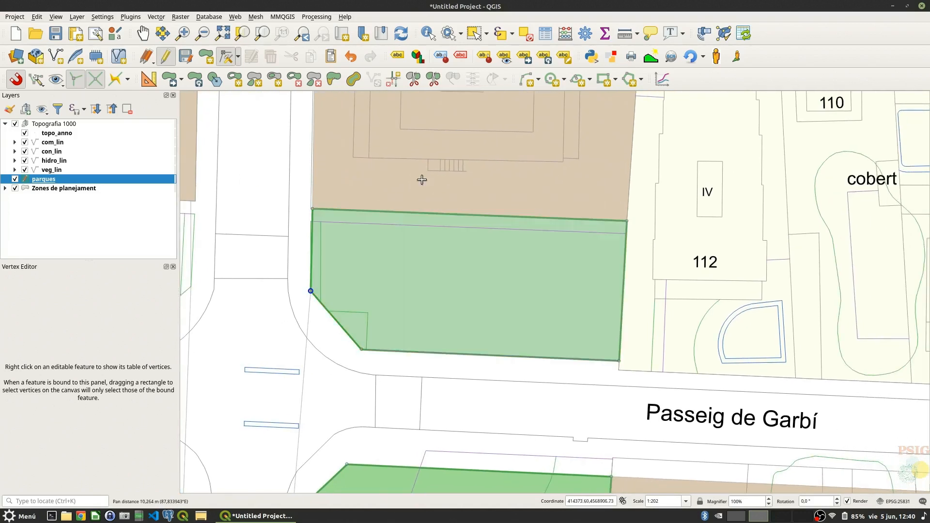
{"action": "left_click", "coordinate": [414, 81]}
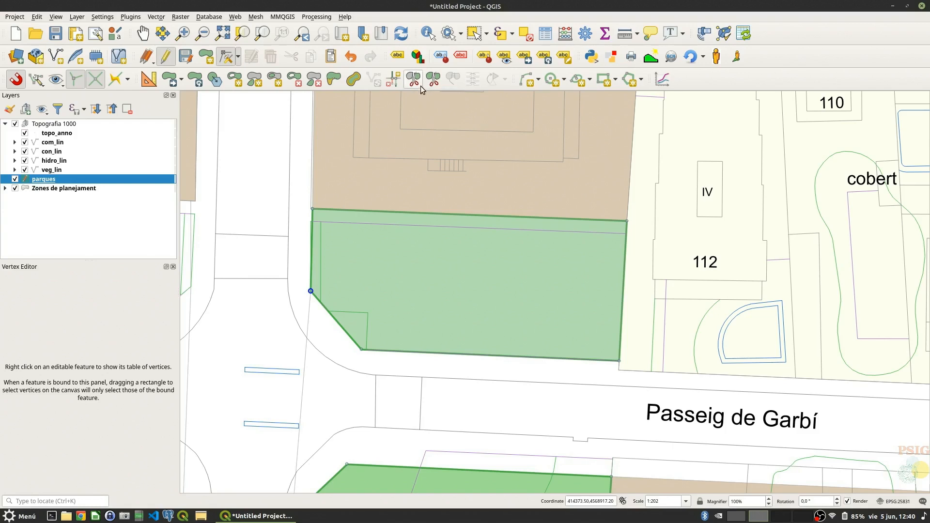
{"action": "left_click", "coordinate": [474, 34]}
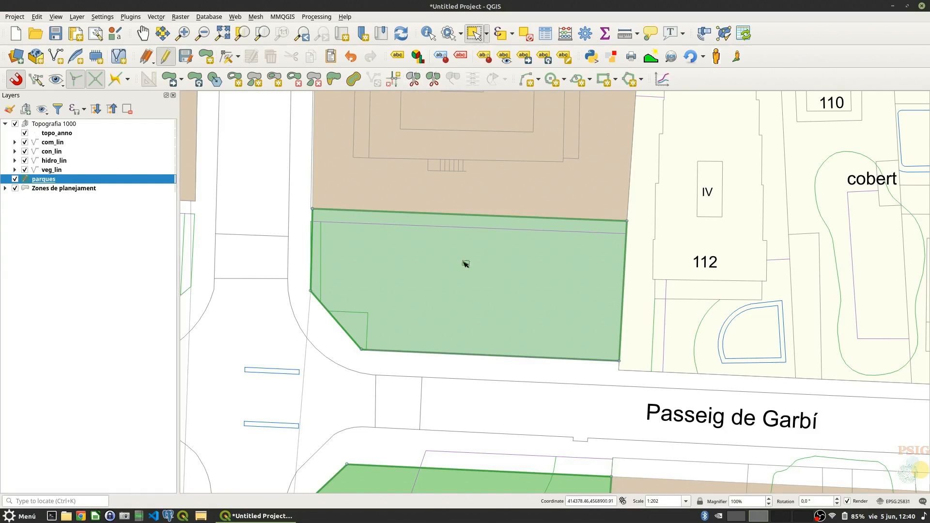
{"action": "left_click_drag", "start_coordinate": [395, 256], "coordinate": [426, 280]}
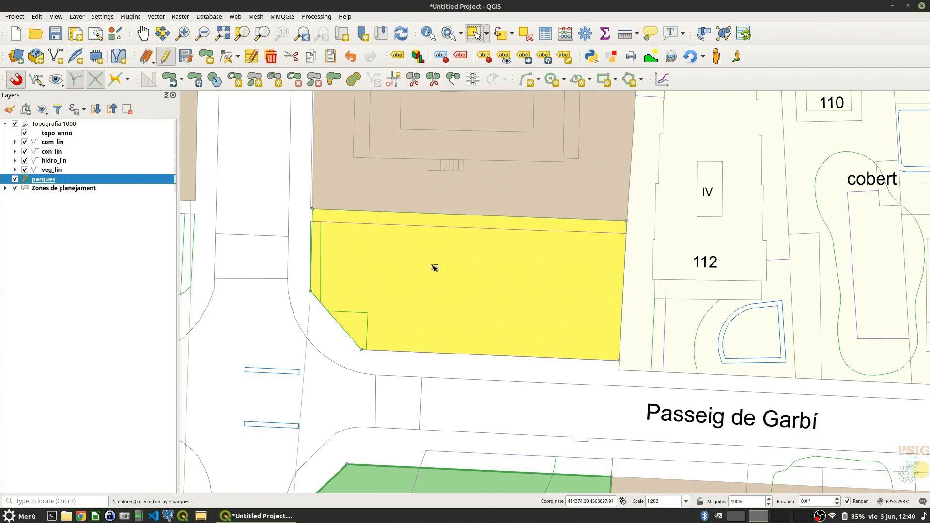
{"action": "left_click_drag", "start_coordinate": [432, 265], "coordinate": [430, 221]}
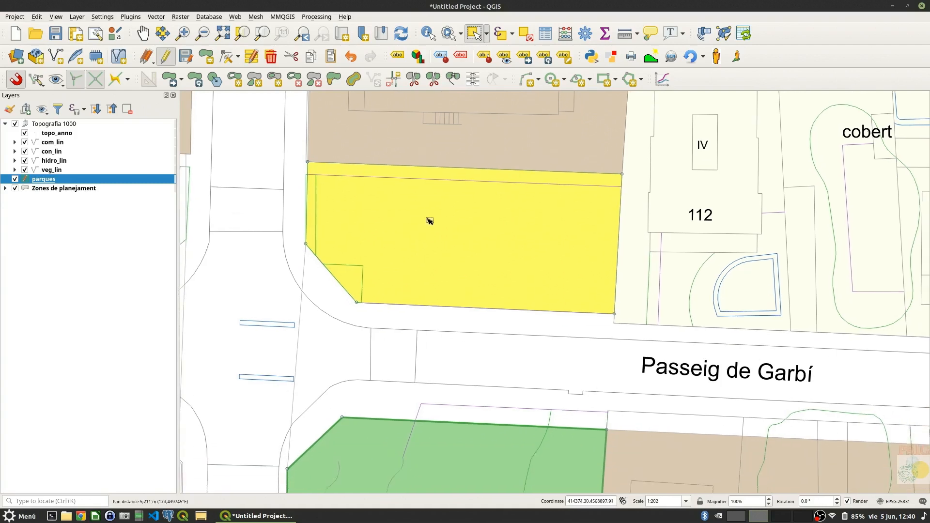
{"action": "left_click", "coordinate": [413, 79]}
{"action": "left_click", "coordinate": [388, 138]}
{"action": "left_click", "coordinate": [488, 363]}
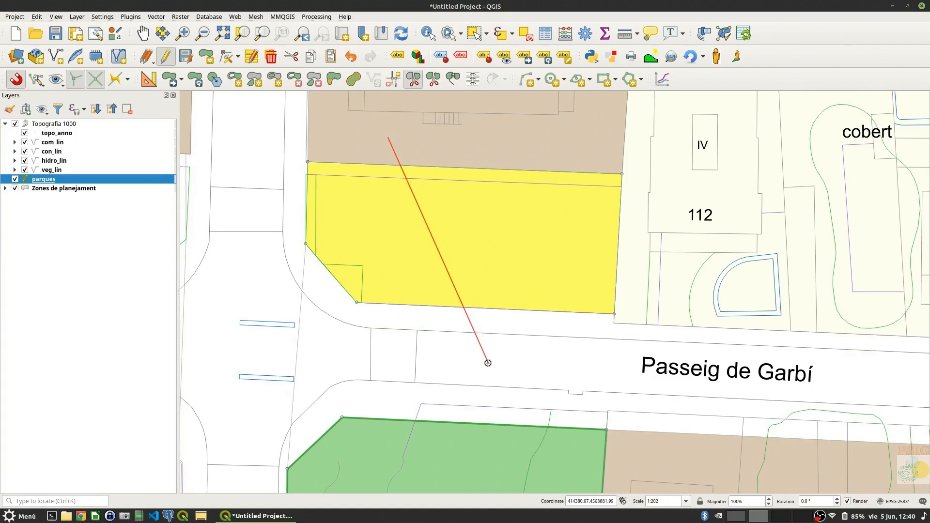
{"action": "right_click", "coordinate": [471, 392]}
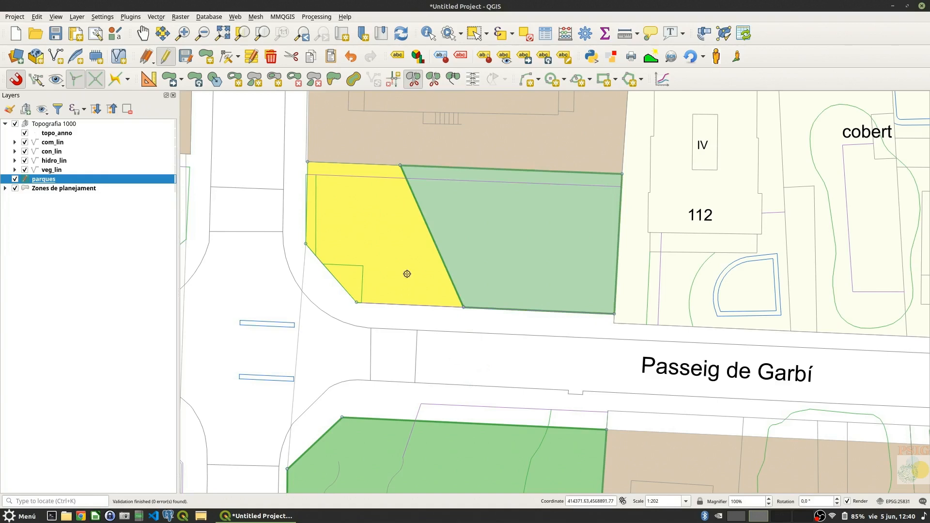
Select both halves of the split polygon together with the park south of Passeig de Garbí, and start merging the selected features
{"action": "scroll", "coordinate": [449, 226], "scroll_direction": "down", "scroll_amount": 1}
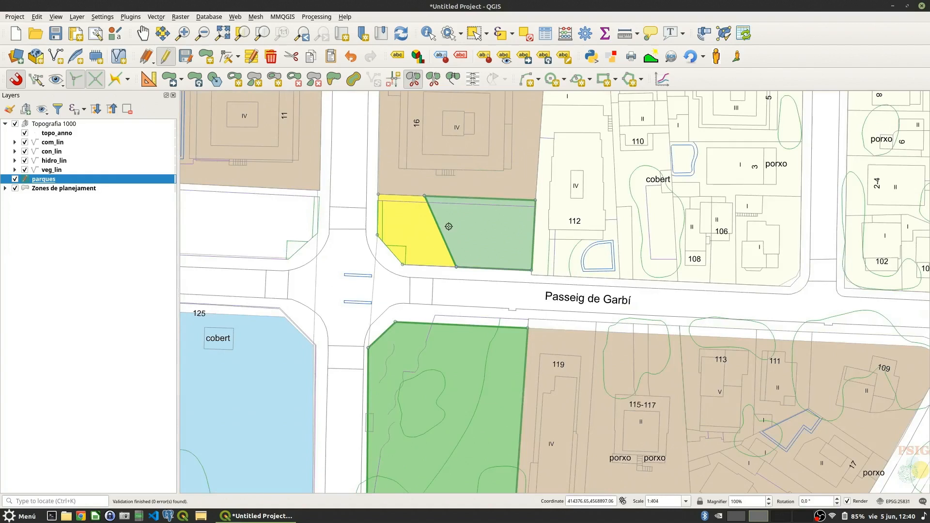
{"action": "left_click_drag", "start_coordinate": [300, 264], "coordinate": [392, 245]}
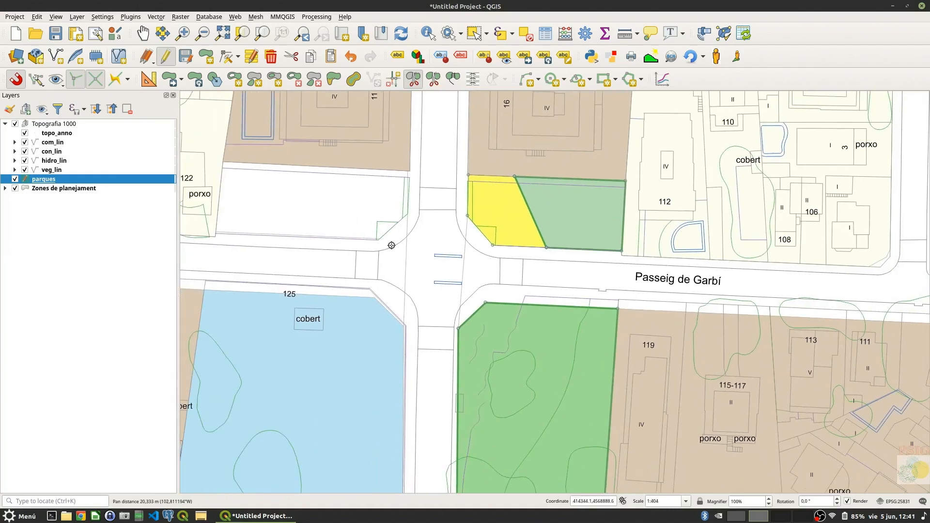
{"action": "scroll", "coordinate": [417, 233], "scroll_direction": "up", "scroll_amount": 1}
{"action": "left_click_drag", "start_coordinate": [314, 211], "coordinate": [434, 266]}
{"action": "scroll", "coordinate": [432, 268], "scroll_direction": "down", "scroll_amount": 1}
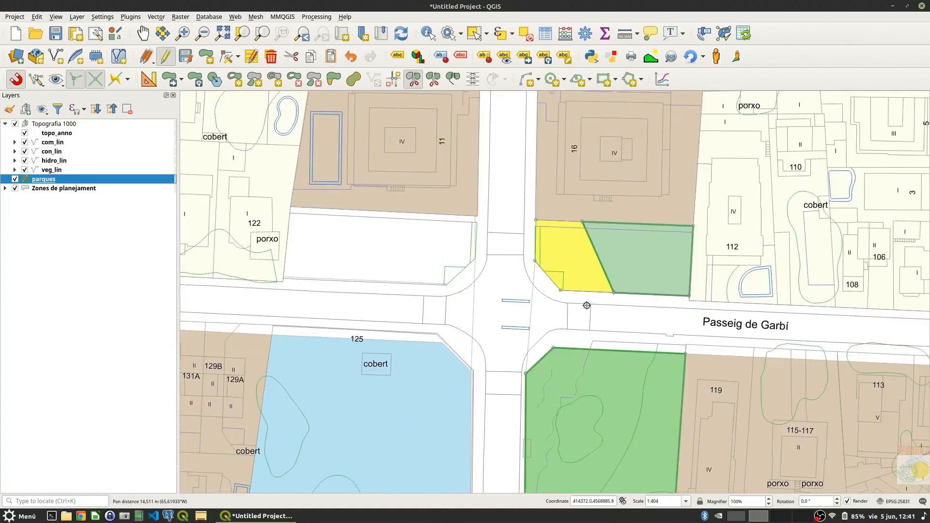
{"action": "left_click_drag", "start_coordinate": [587, 305], "coordinate": [451, 287]}
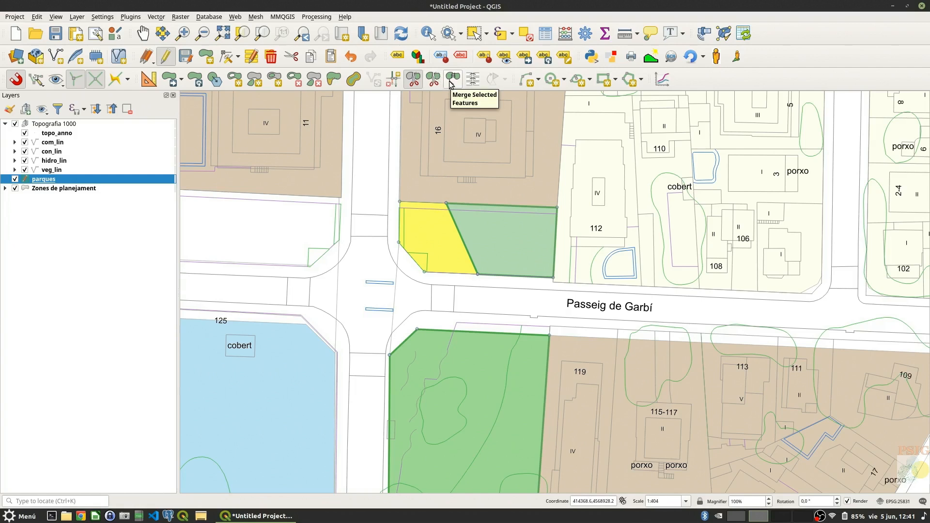
{"action": "left_click", "coordinate": [475, 32]}
{"action": "left_click_drag", "start_coordinate": [475, 297], "coordinate": [434, 253]}
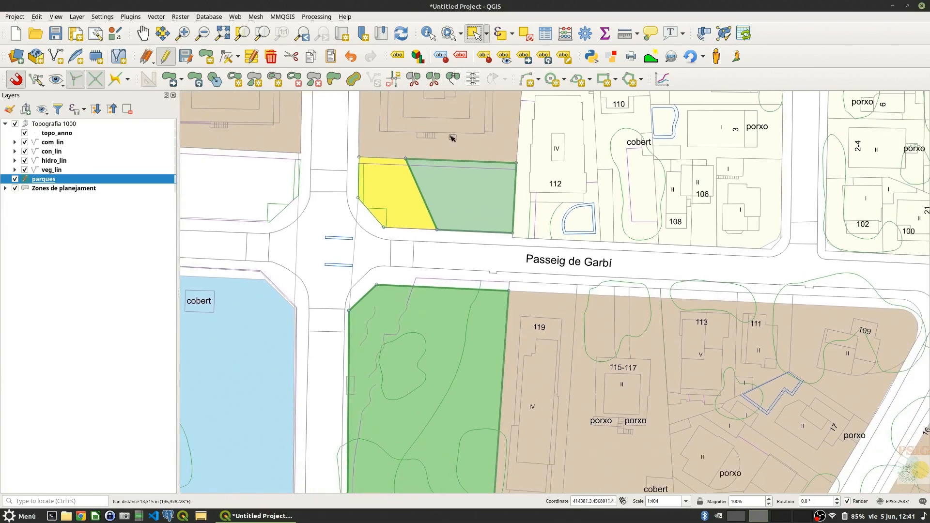
{"action": "left_click", "coordinate": [455, 258]}
{"action": "left_click_drag", "start_coordinate": [353, 212], "coordinate": [470, 363]}
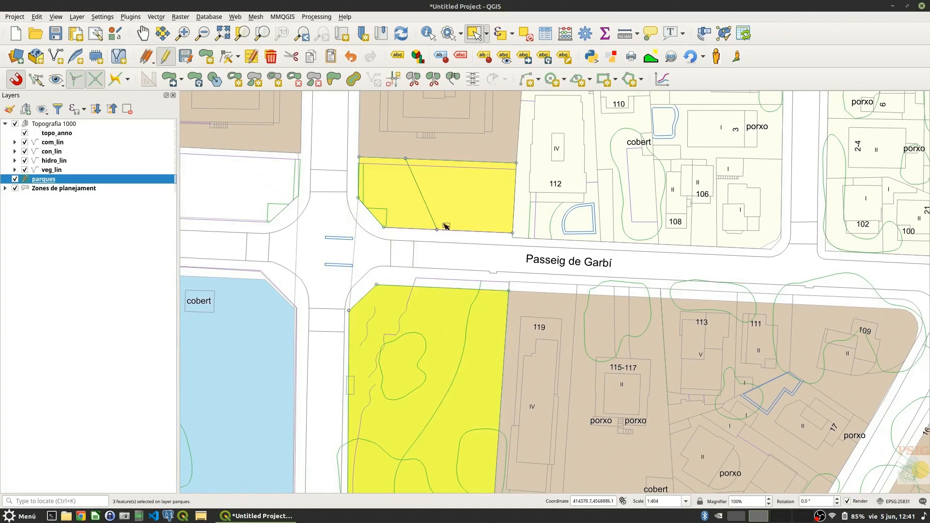
{"action": "left_click", "coordinate": [452, 81]}
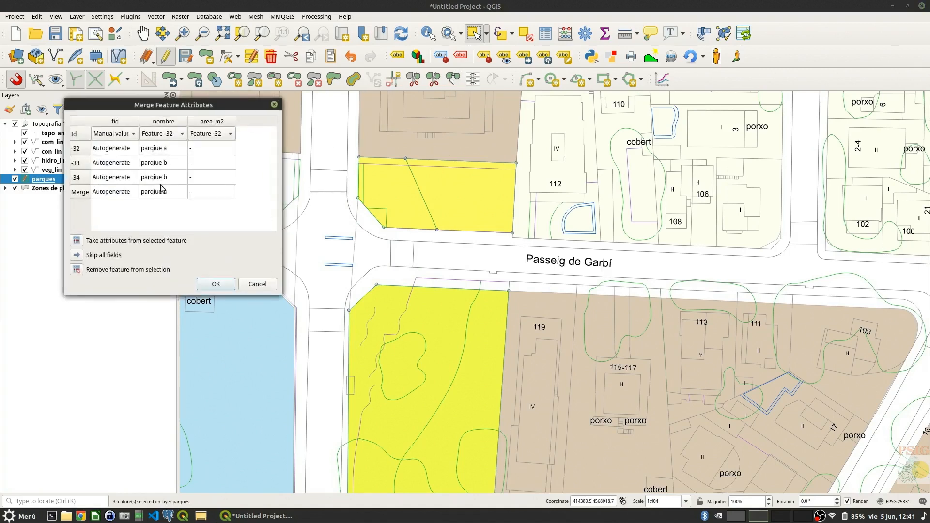
Identify each of the three features being merged on the map and take the merged attributes from the "parqiue a" feature
{"action": "left_click", "coordinate": [80, 149]}
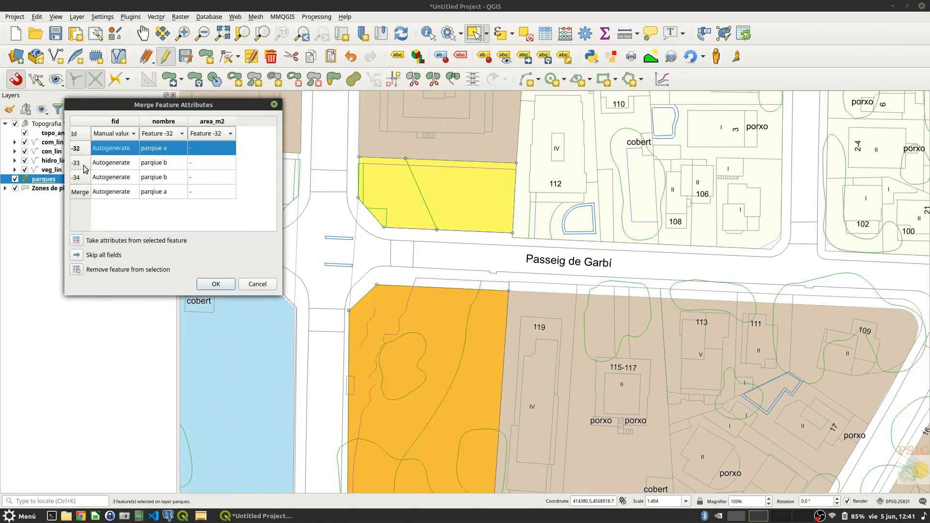
{"action": "left_click", "coordinate": [83, 163]}
{"action": "left_click", "coordinate": [82, 178]}
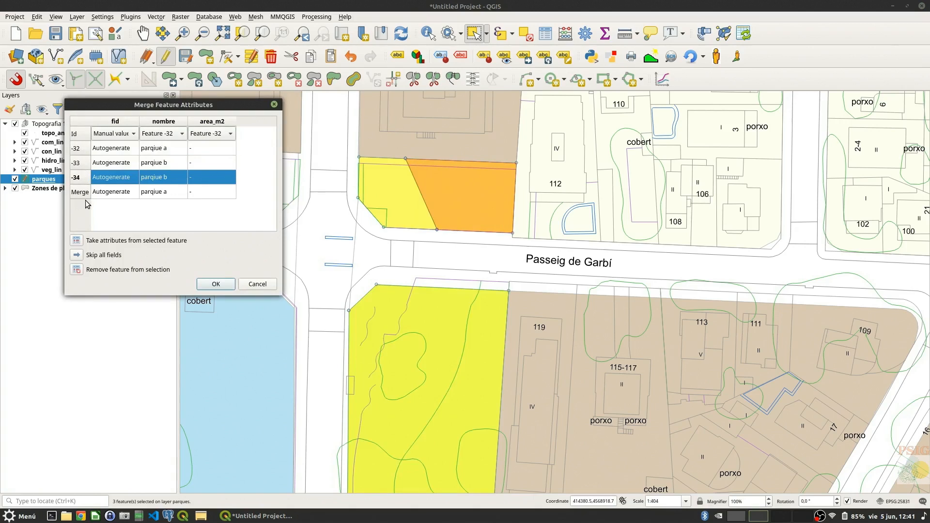
{"action": "left_click", "coordinate": [81, 193]}
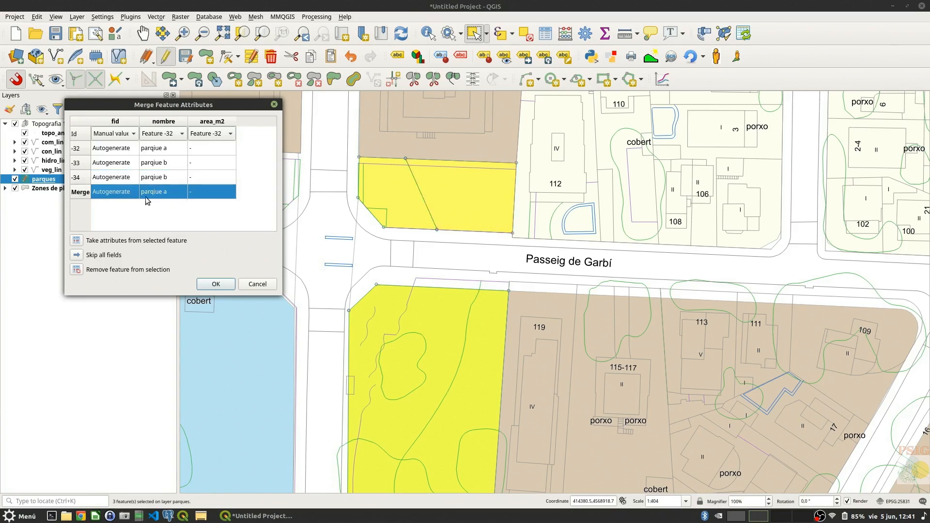
{"action": "left_click", "coordinate": [79, 179]}
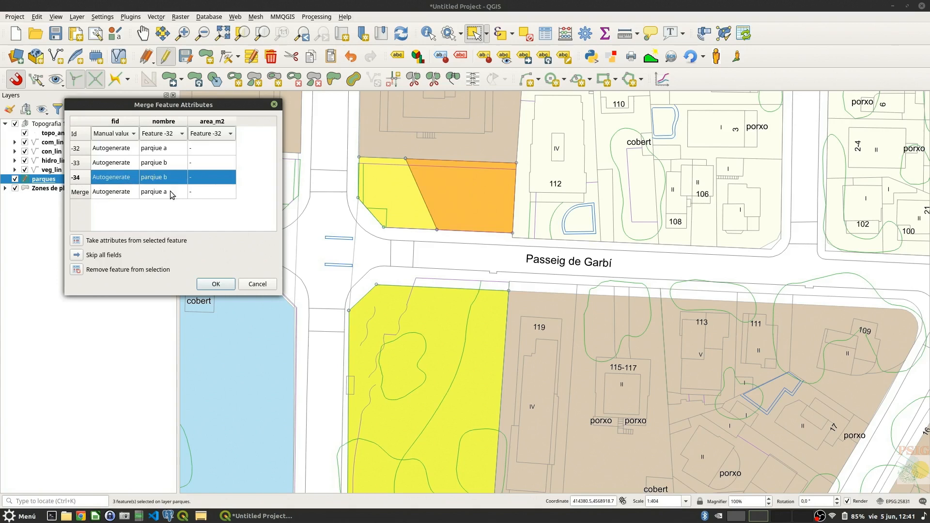
{"action": "left_click", "coordinate": [82, 149]}
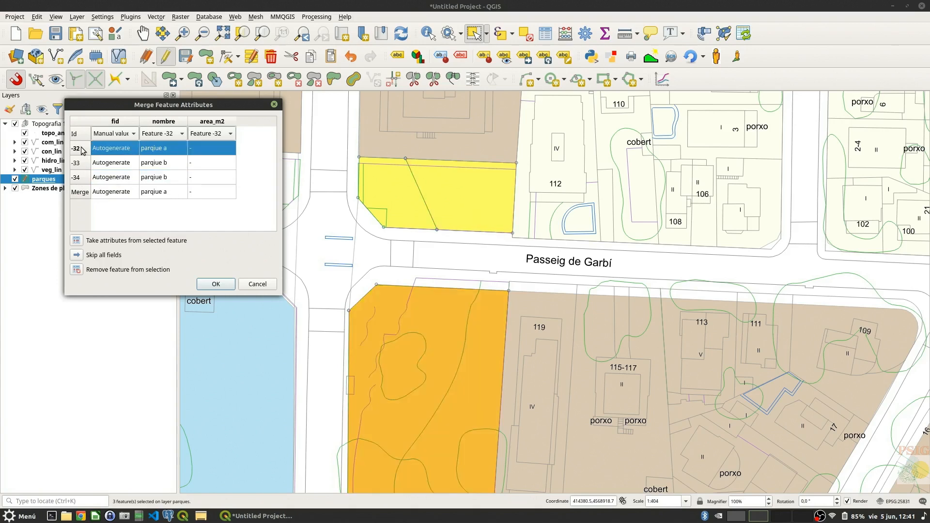
{"action": "left_click", "coordinate": [76, 241]}
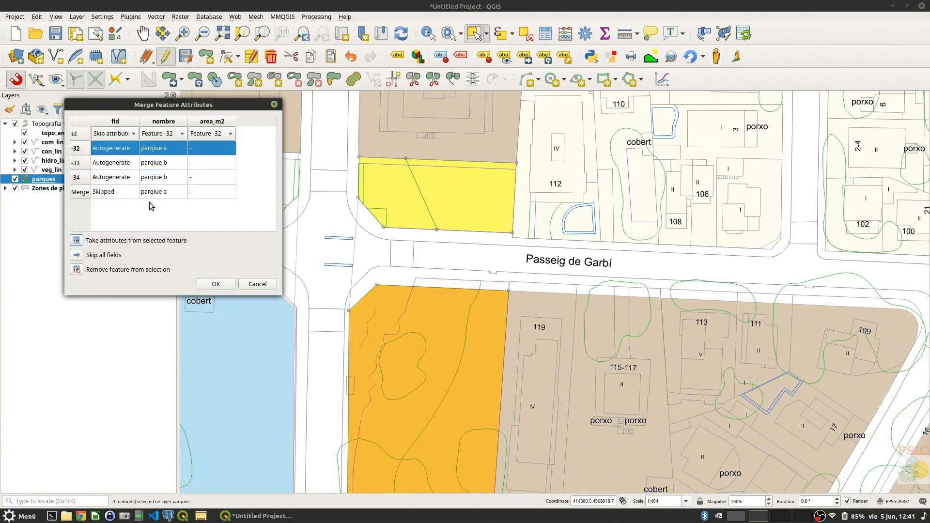
Set the merged feature's nombre to "parqiue ZZ" and complete the merge of the three features
{"action": "double_click", "coordinate": [172, 193]}
{"action": "left_click", "coordinate": [172, 193]}
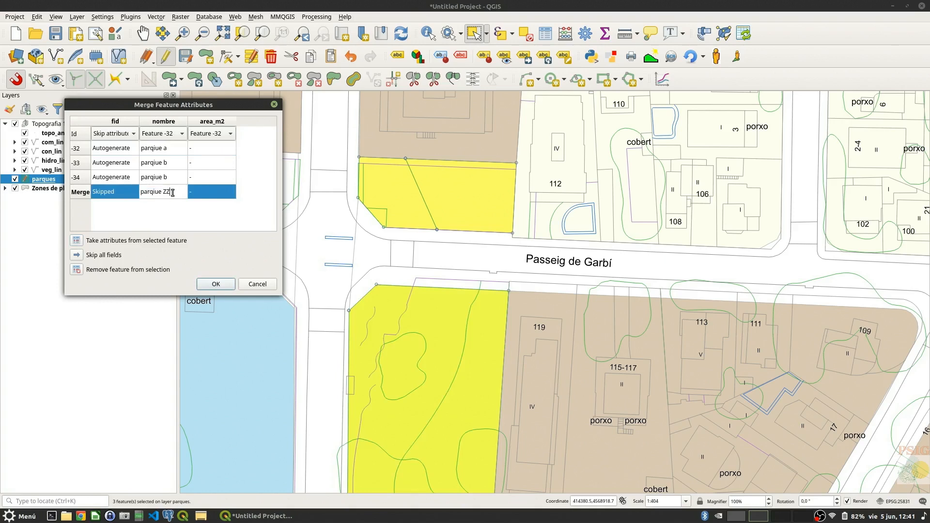
{"action": "type", "text": "ZZ"}
{"action": "key", "text": "Return"}
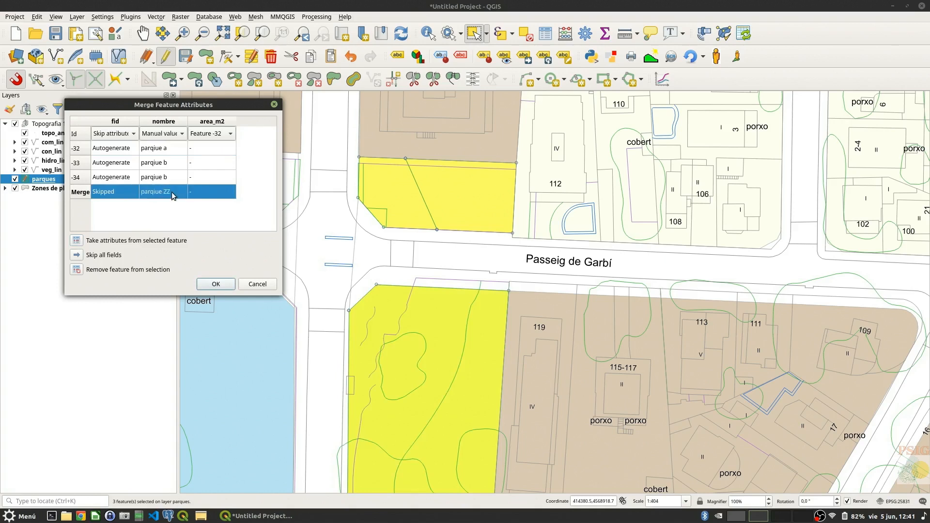
{"action": "left_click", "coordinate": [216, 284]}
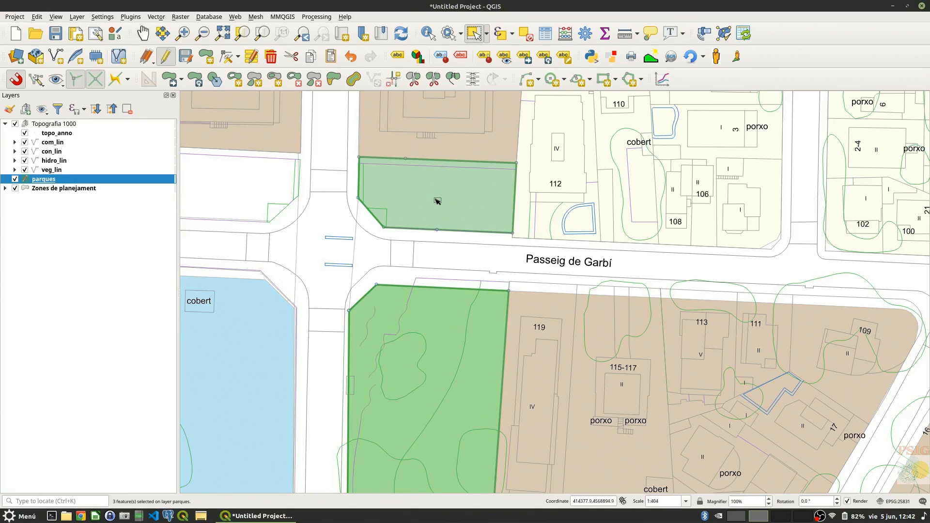
Select the merged park and examine its two separate parts on either side of Passeig de Garbí
{"action": "left_click", "coordinate": [425, 369]}
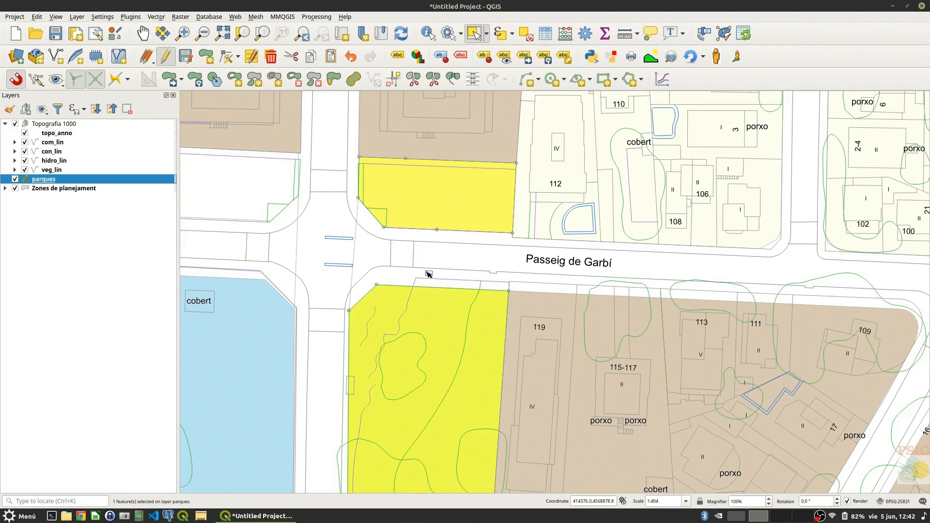
{"action": "left_click_drag", "start_coordinate": [427, 272], "coordinate": [439, 236]}
{"action": "scroll", "coordinate": [439, 236], "scroll_direction": "down", "scroll_amount": 1}
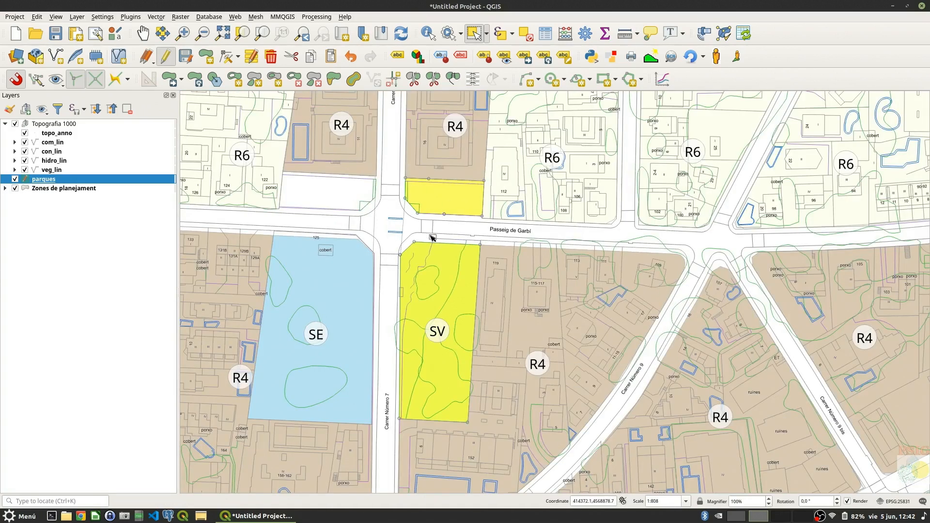
{"action": "scroll", "coordinate": [433, 235], "scroll_direction": "up", "scroll_amount": 1}
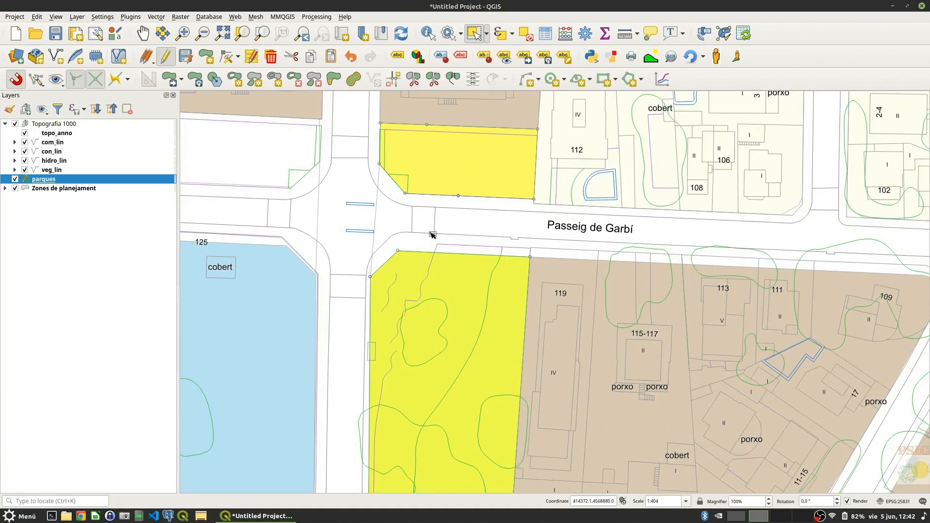
Undo the three-feature merge and merge only the two split halves north of Passeig de Garbí
{"action": "left_click", "coordinate": [350, 57]}
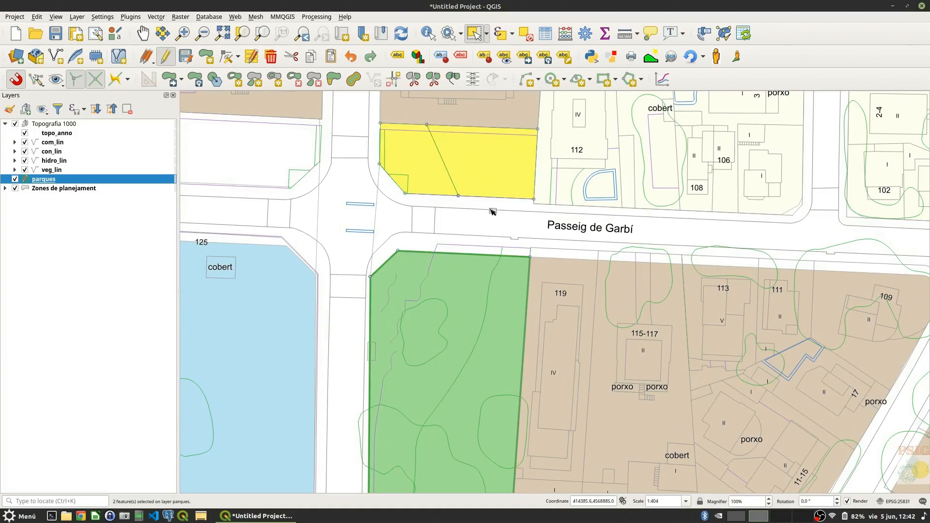
{"action": "left_click", "coordinate": [453, 79]}
{"action": "left_click", "coordinate": [231, 284]}
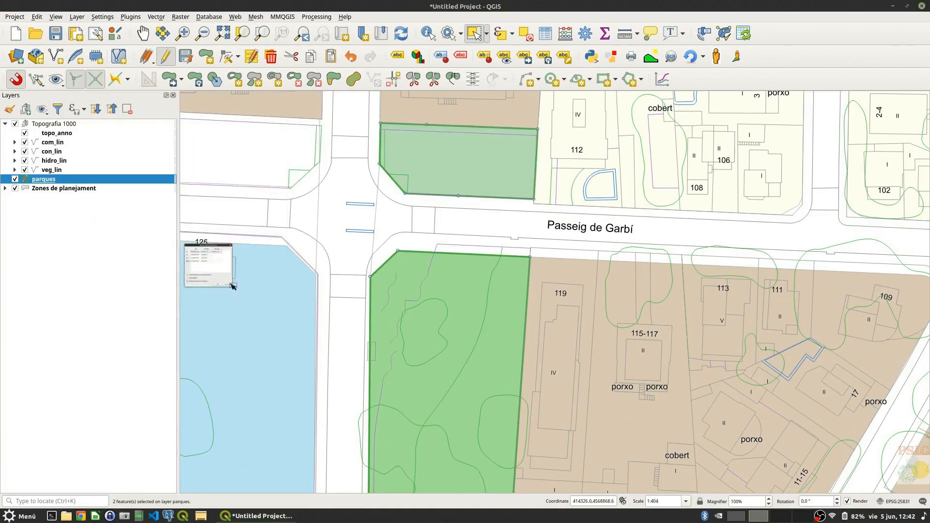
Select the park north of Passeig de Garbí, move it east over the plots around number 106, then undo the move and clear the selection
{"action": "left_click_drag", "start_coordinate": [430, 228], "coordinate": [453, 323]}
{"action": "scroll", "coordinate": [473, 286], "scroll_direction": "up", "scroll_amount": 1}
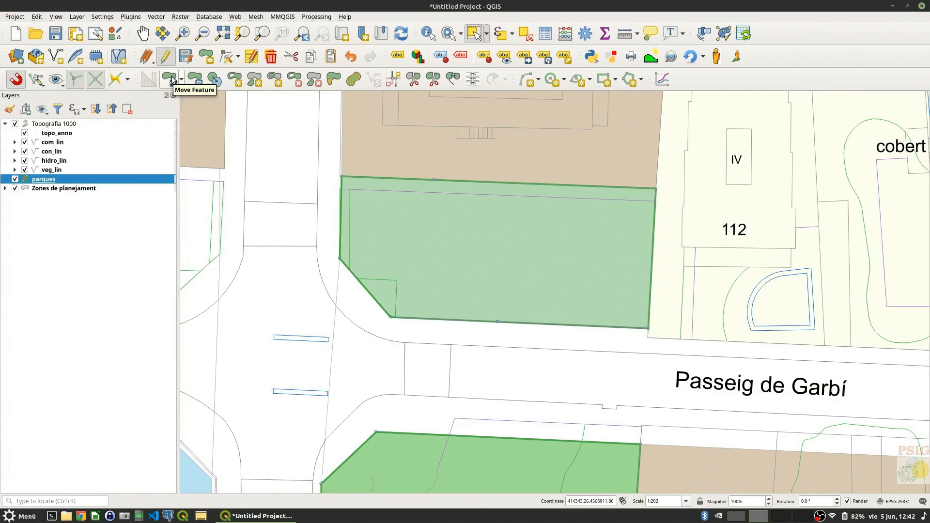
{"action": "left_click_drag", "start_coordinate": [400, 262], "coordinate": [424, 286]}
{"action": "scroll", "coordinate": [354, 249], "scroll_direction": "down", "scroll_amount": 1}
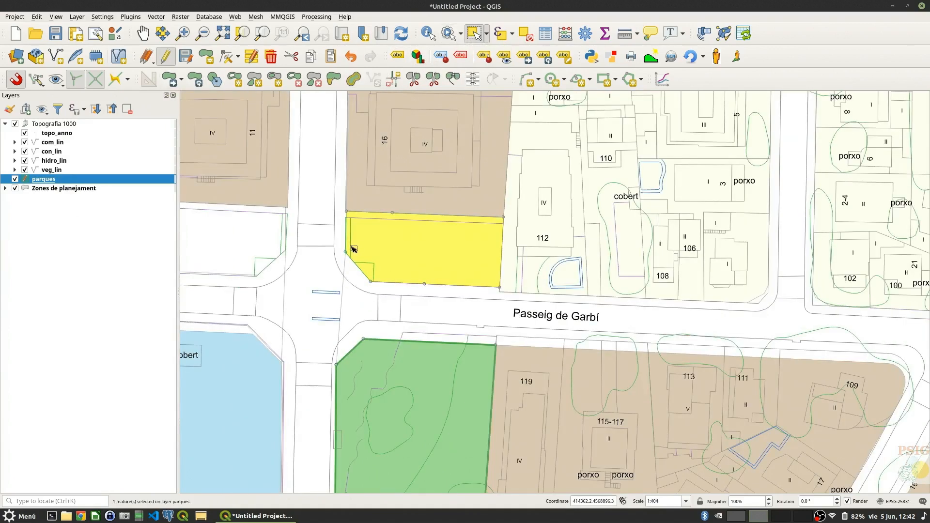
{"action": "left_click", "coordinate": [416, 386]}
{"action": "left_click", "coordinate": [682, 332]}
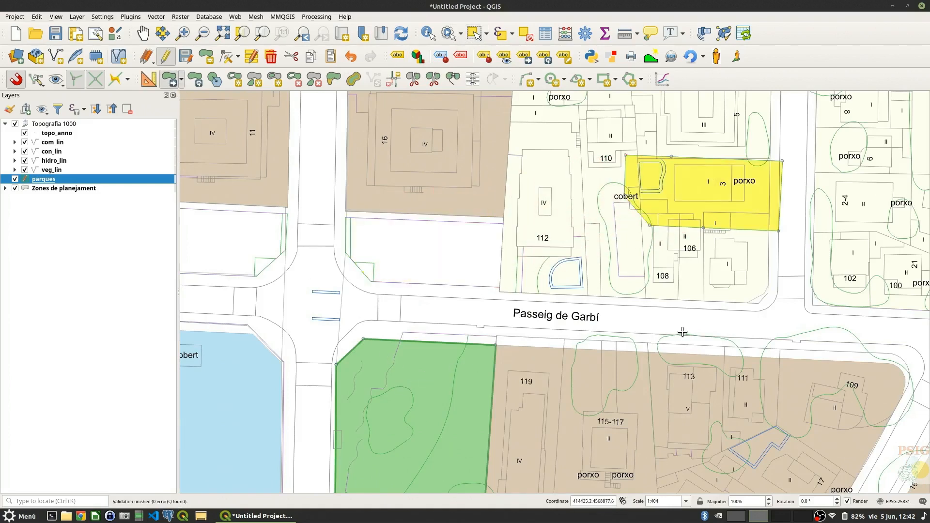
{"action": "left_click", "coordinate": [354, 62]}
{"action": "left_click", "coordinate": [526, 33]}
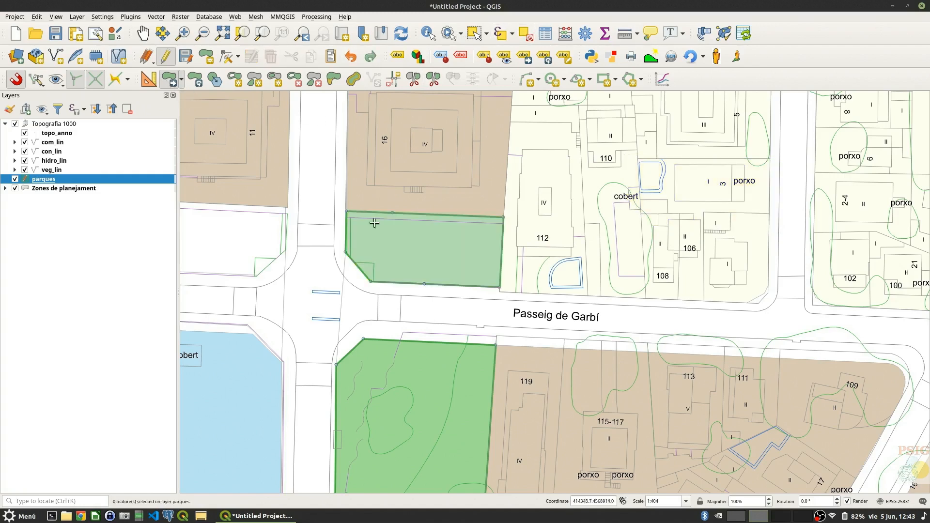
Move the unselected southern park east over numbers 106 and 113, move it again west across the street junction, and undo both moves
{"action": "left_click", "coordinate": [394, 379]}
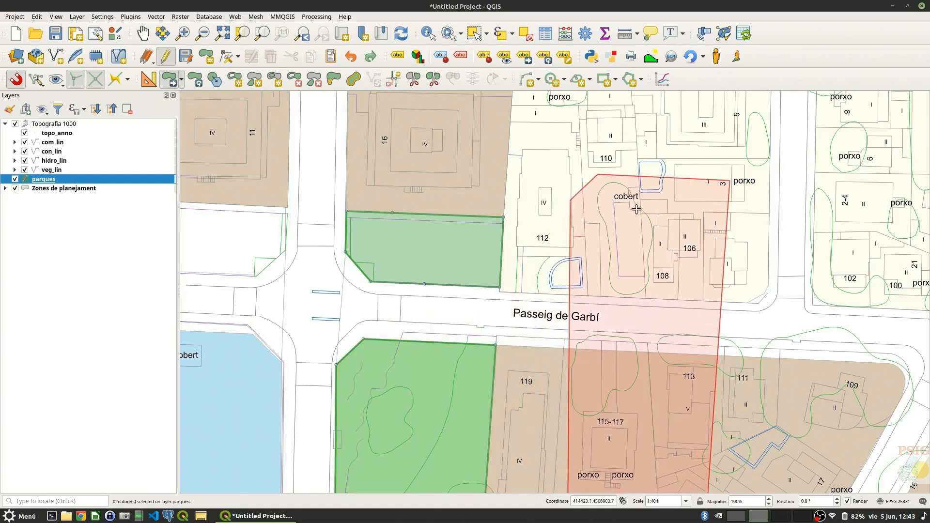
{"action": "left_click", "coordinate": [657, 202]}
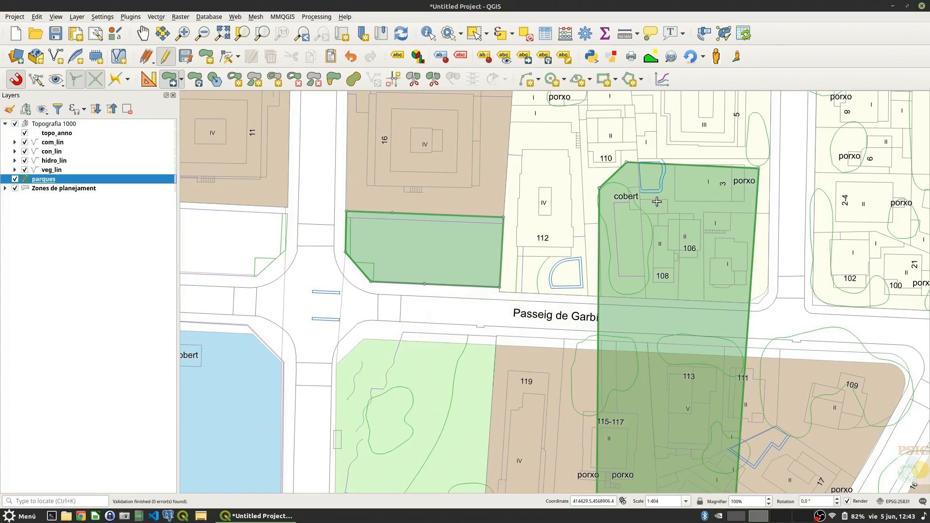
{"action": "left_click", "coordinate": [681, 251]}
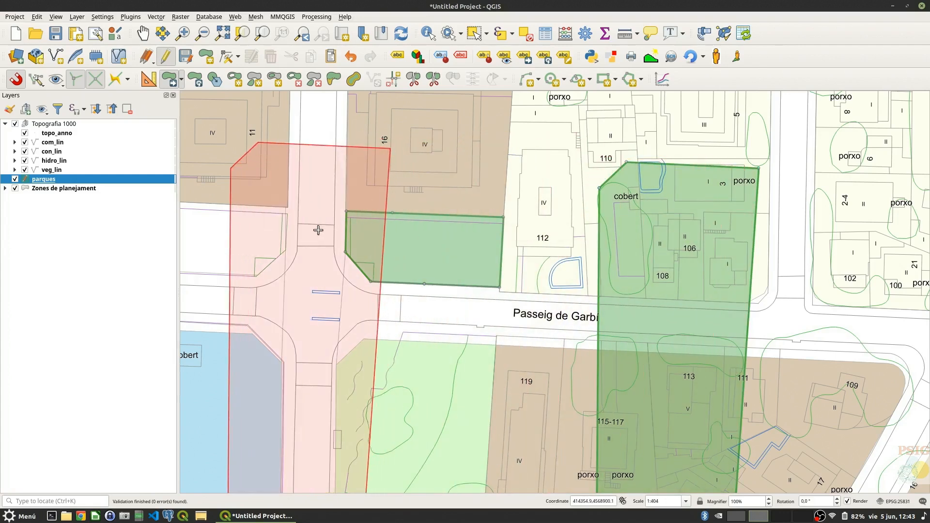
{"action": "left_click", "coordinate": [312, 229]}
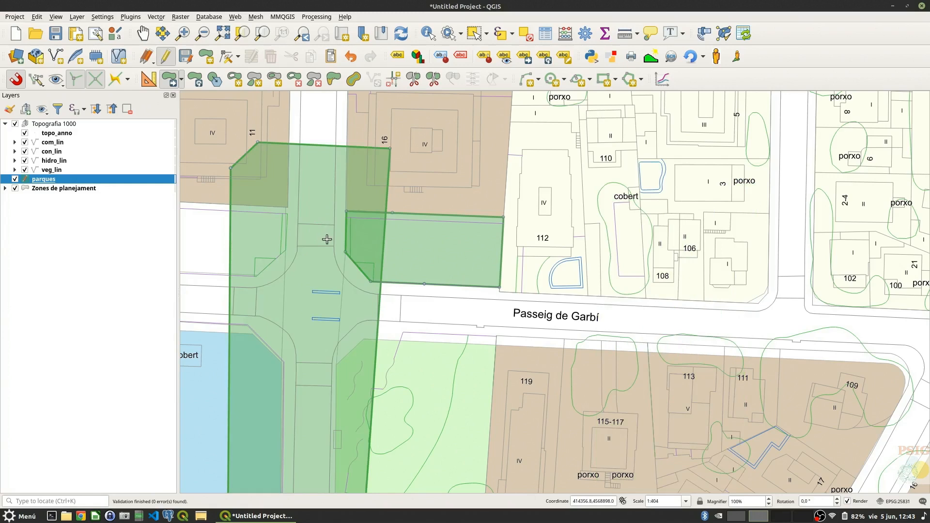
{"action": "key", "text": "ctrl+z"}
{"action": "left_click", "coordinate": [350, 56]}
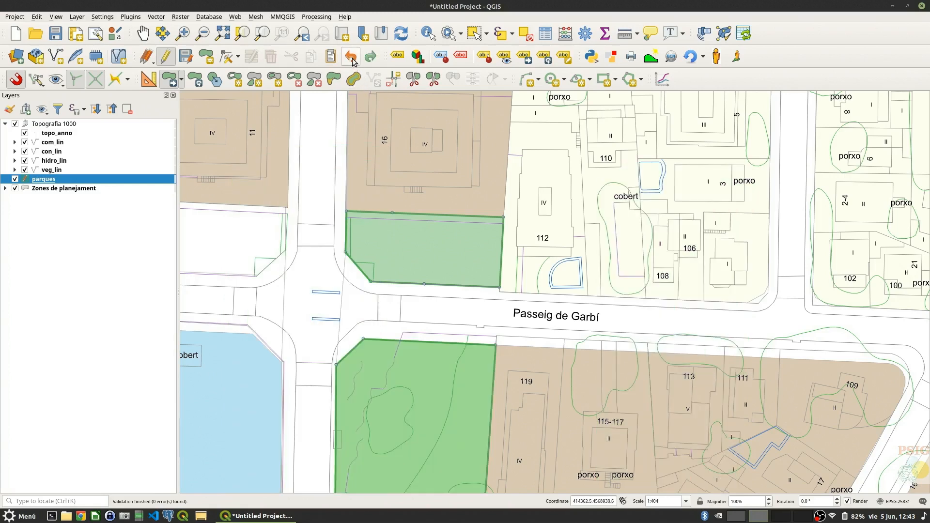
Rotate the park north of Passeig de Garbí by 45 degrees, then undo the rotation
{"action": "left_click", "coordinate": [196, 80]}
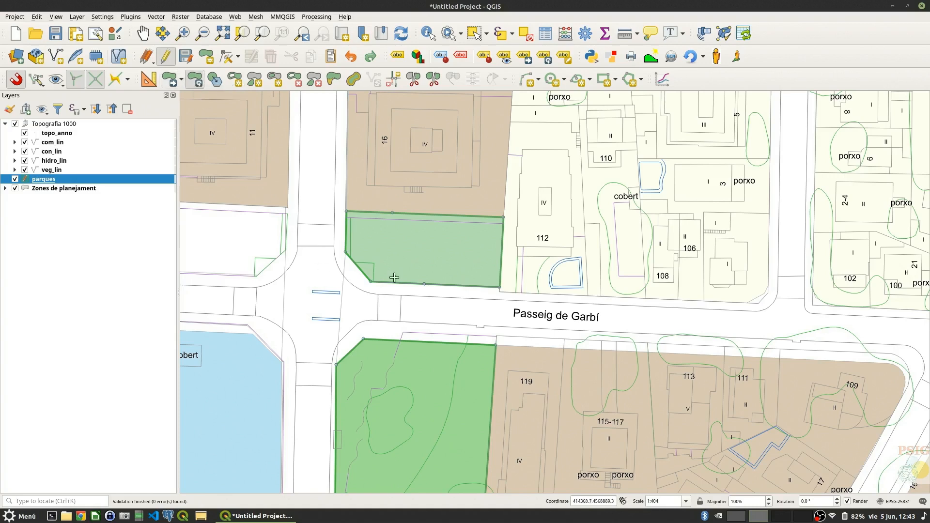
{"action": "left_click", "coordinate": [433, 253]}
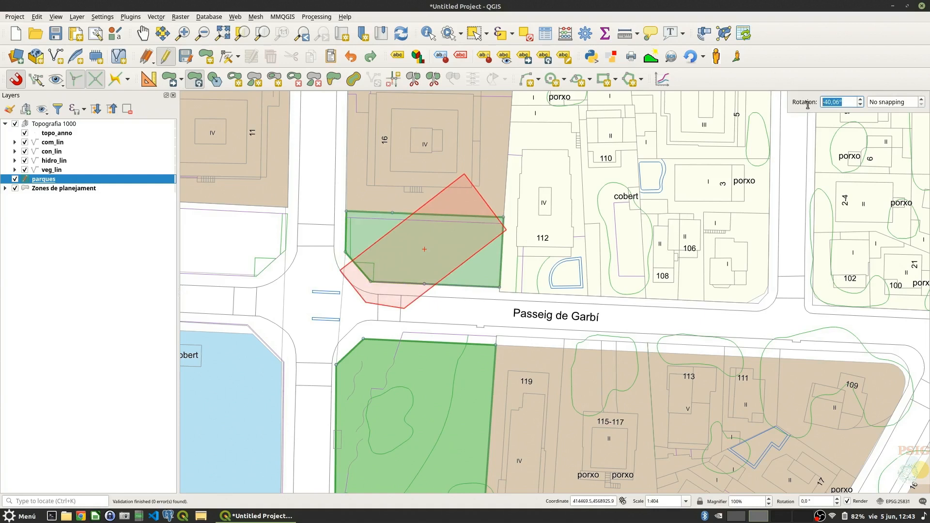
{"action": "type", "text": "45"}
{"action": "key", "text": "Return"}
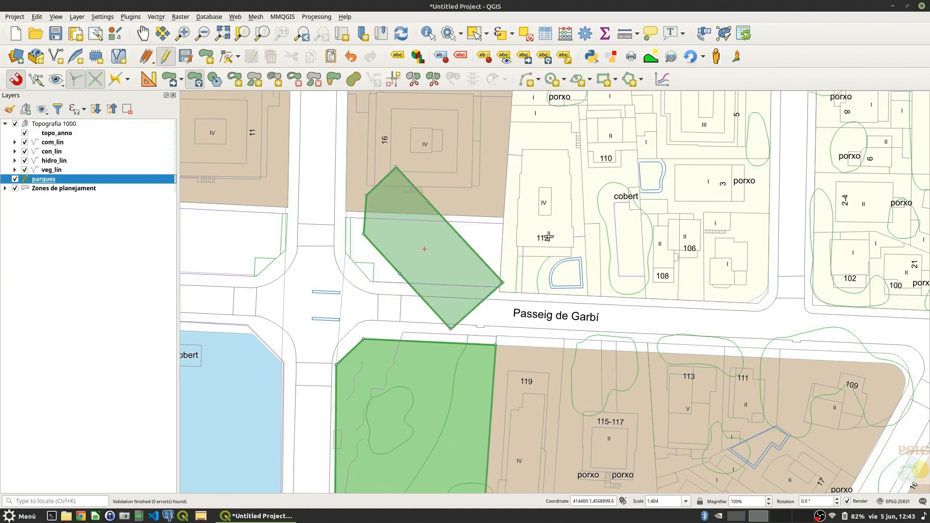
{"action": "left_click", "coordinate": [351, 57]}
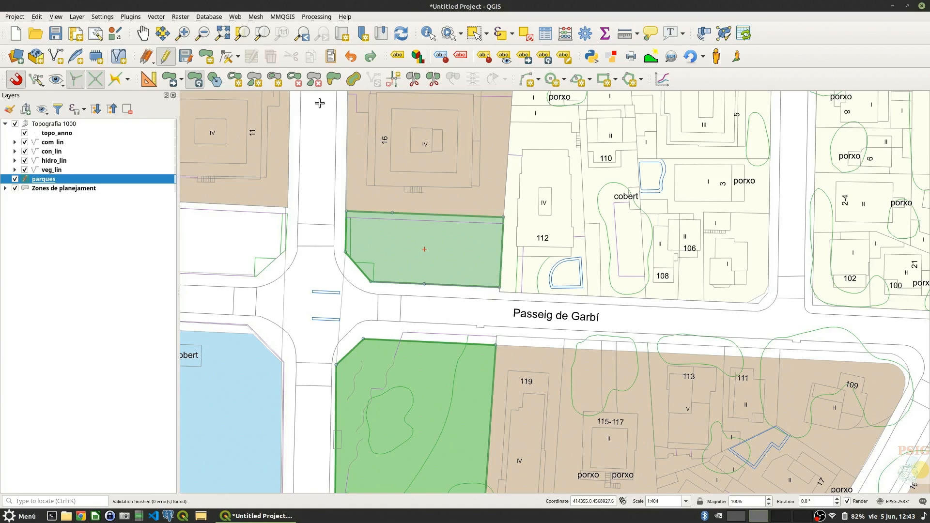
Select the park south of Passeig de Garbí and split it with a curved line rising from its west edge to its upper east edge
{"action": "left_click", "coordinate": [333, 81]}
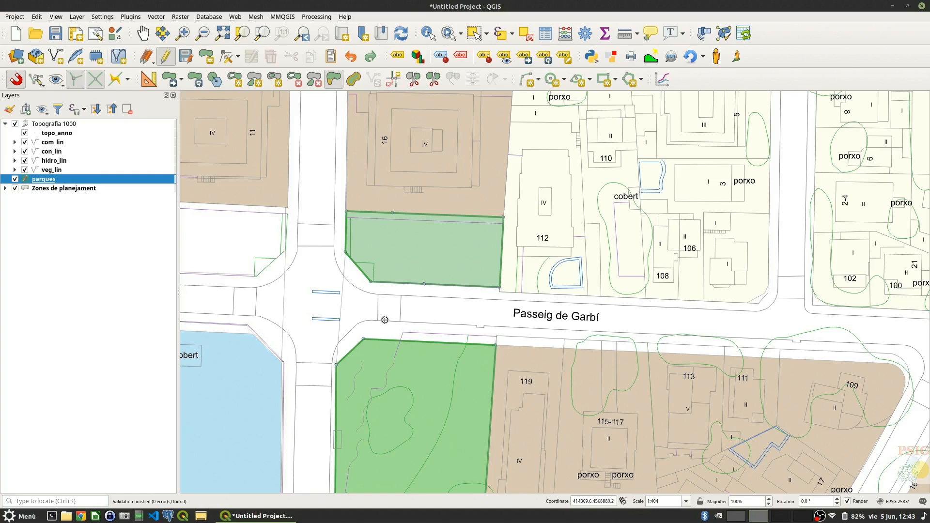
{"action": "left_click_drag", "start_coordinate": [386, 306], "coordinate": [444, 170]}
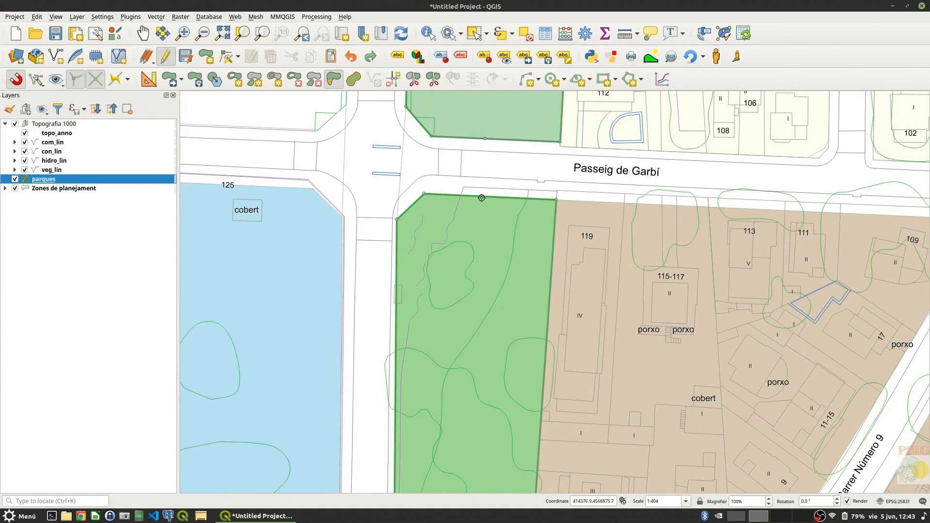
{"action": "left_click_drag", "start_coordinate": [470, 266], "coordinate": [453, 160]}
{"action": "left_click_drag", "start_coordinate": [438, 218], "coordinate": [431, 236]}
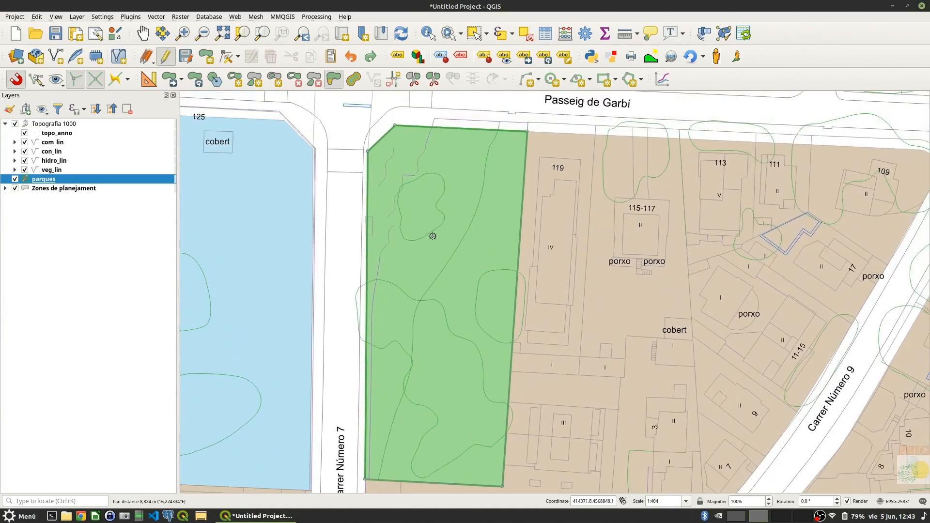
{"action": "left_click", "coordinate": [474, 33]}
{"action": "left_click", "coordinate": [448, 271]}
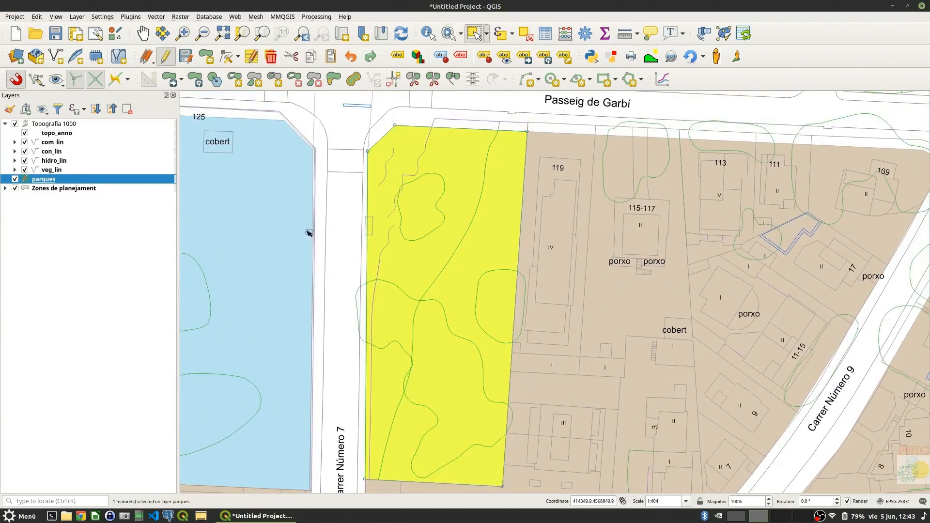
{"action": "left_click", "coordinate": [415, 81]}
{"action": "left_click", "coordinate": [333, 331]}
{"action": "left_click", "coordinate": [386, 310]}
{"action": "left_click", "coordinate": [445, 246]}
{"action": "left_click", "coordinate": [464, 216]}
{"action": "left_click", "coordinate": [479, 199]}
{"action": "left_click", "coordinate": [494, 192]}
{"action": "left_click", "coordinate": [507, 192]}
{"action": "right_click", "coordinate": [540, 193]}
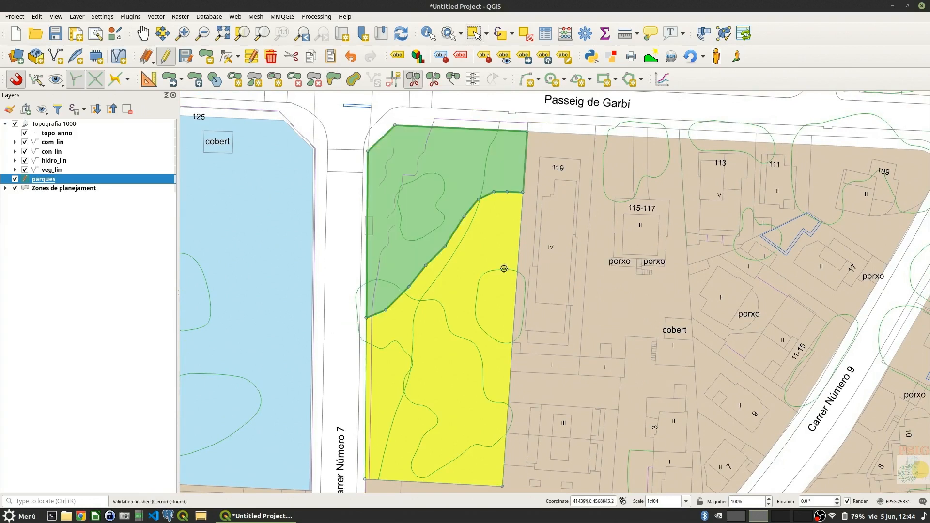
Reshape the boundary between the two halves of the southern park into an S-shaped curve, and undo and redo the reshape
{"action": "left_click", "coordinate": [335, 80]}
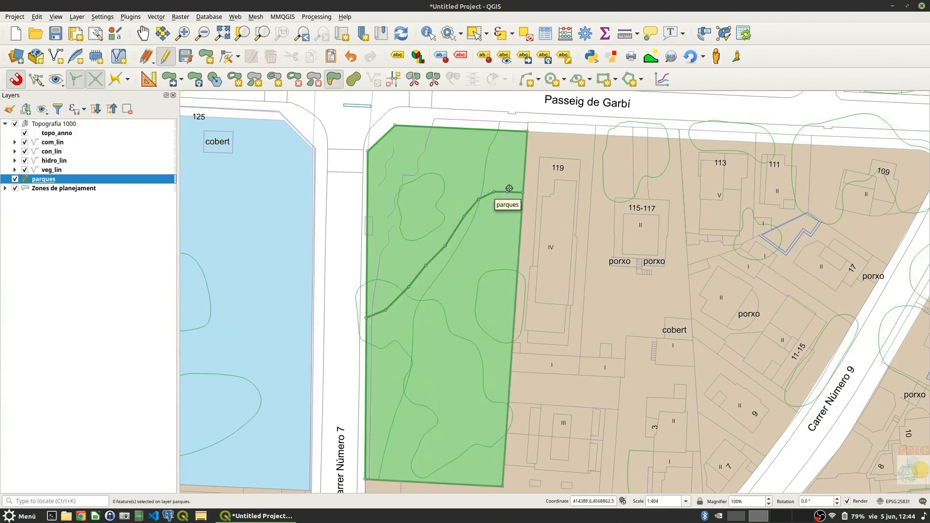
{"action": "scroll", "coordinate": [410, 310], "scroll_direction": "up", "scroll_amount": 1}
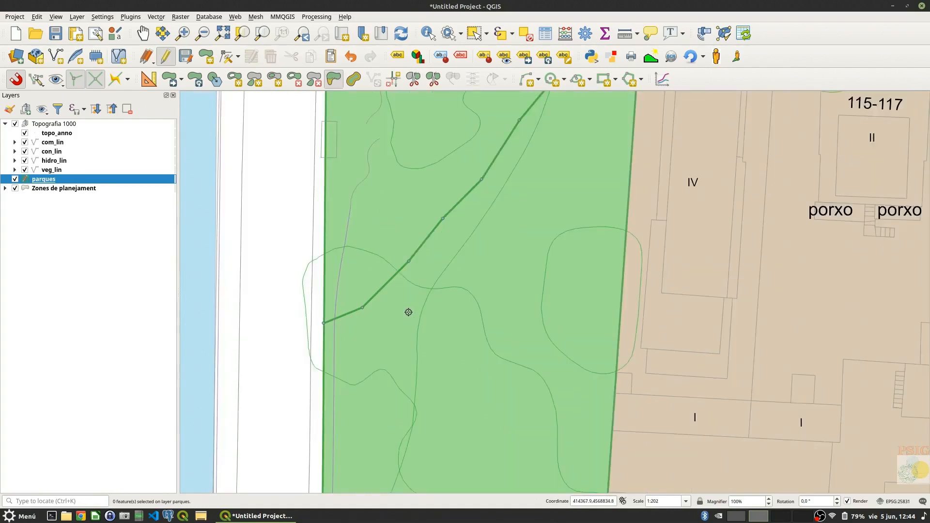
{"action": "left_click", "coordinate": [350, 292]}
{"action": "left_click", "coordinate": [362, 308]}
{"action": "left_click", "coordinate": [383, 309]}
{"action": "left_click", "coordinate": [410, 295]}
{"action": "left_click", "coordinate": [427, 276]}
{"action": "left_click", "coordinate": [440, 256]}
{"action": "left_click", "coordinate": [449, 238]}
{"action": "left_click", "coordinate": [464, 195]}
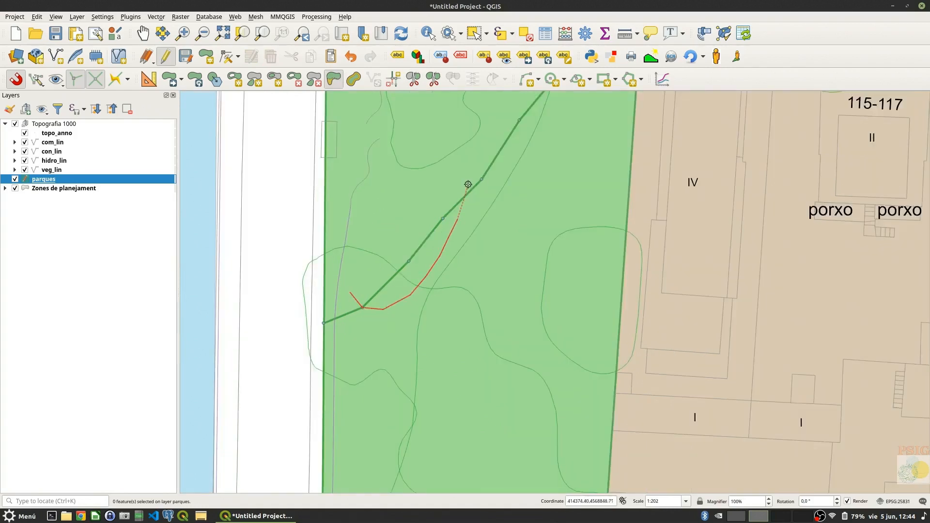
{"action": "left_click", "coordinate": [483, 136]}
{"action": "left_click", "coordinate": [489, 127]}
{"action": "left_click_drag", "start_coordinate": [489, 128], "coordinate": [406, 262]}
{"action": "left_click", "coordinate": [443, 225]}
{"action": "left_click", "coordinate": [472, 212]}
{"action": "left_click", "coordinate": [506, 222]}
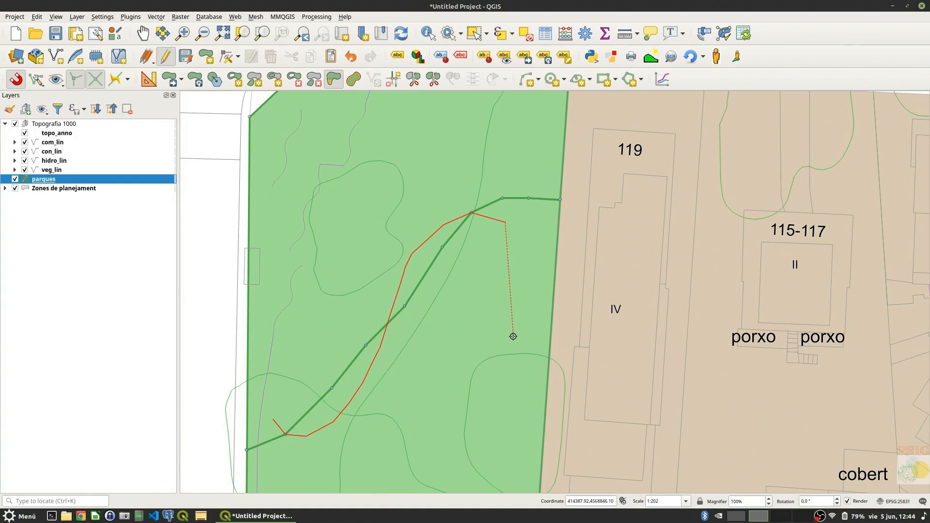
{"action": "right_click", "coordinate": [524, 242]}
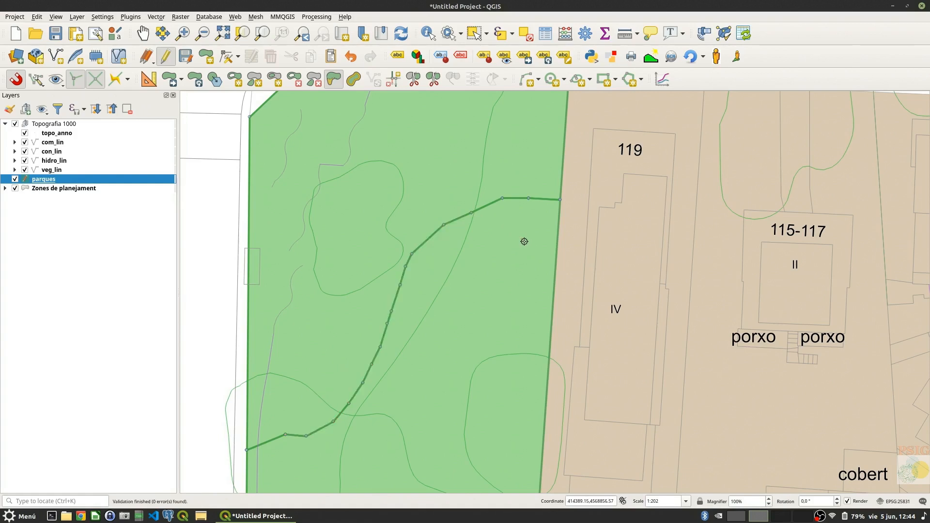
{"action": "left_click", "coordinate": [352, 58]}
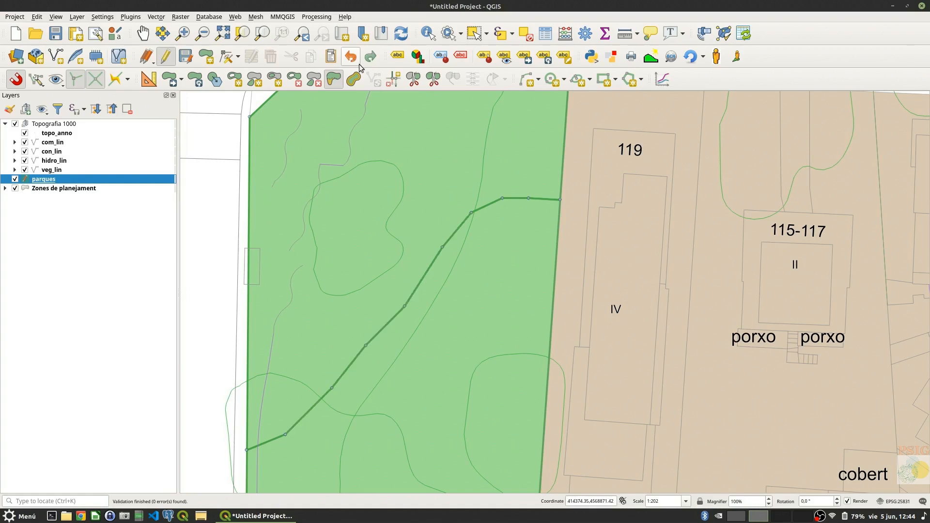
{"action": "left_click", "coordinate": [369, 62]}
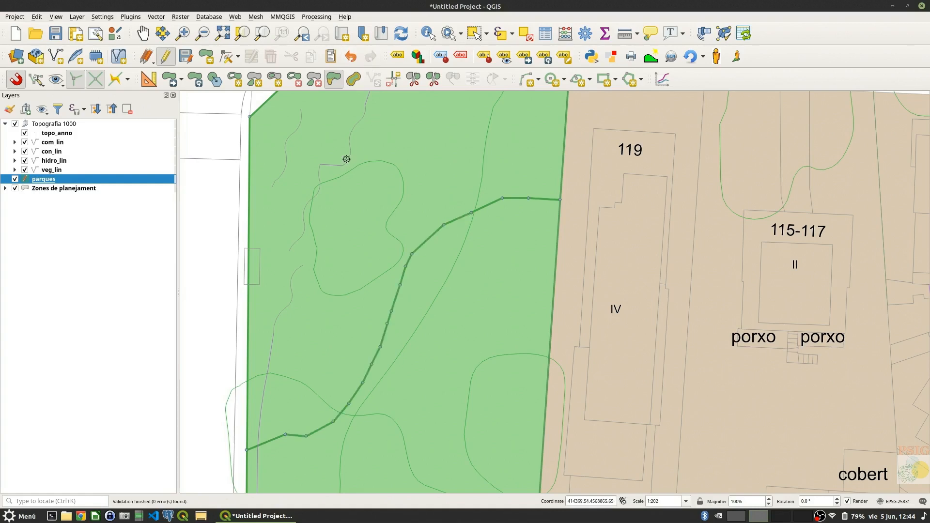
Select the lower half of the southern park, cut a rounded hole in its middle with Add Ring, and clear the selection
{"action": "scroll", "coordinate": [349, 199], "scroll_direction": "down", "scroll_amount": 1}
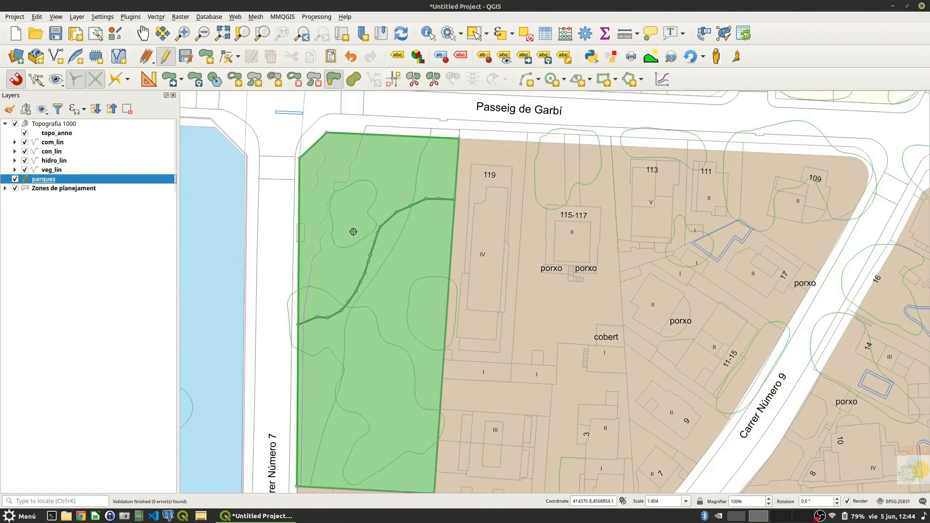
{"action": "left_click_drag", "start_coordinate": [379, 327], "coordinate": [371, 262]}
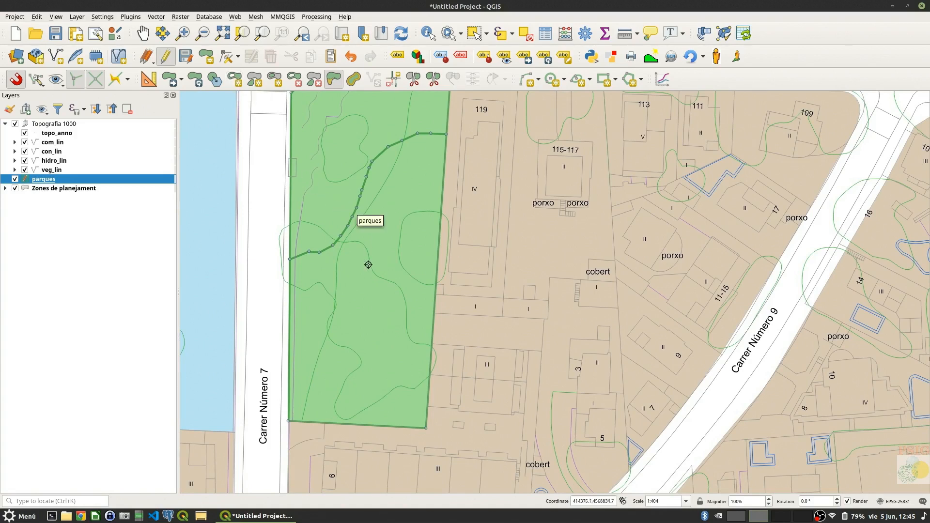
{"action": "left_click_drag", "start_coordinate": [362, 281], "coordinate": [421, 265]}
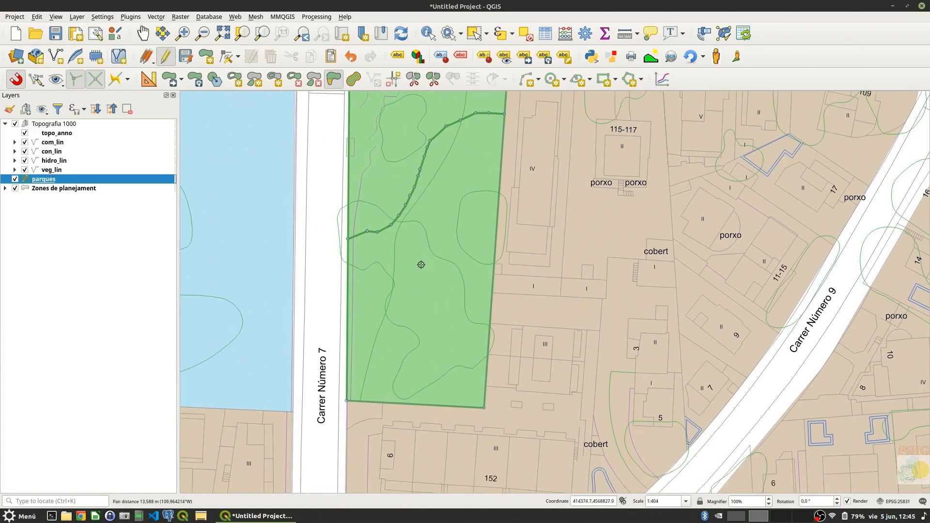
{"action": "left_click", "coordinate": [475, 35]}
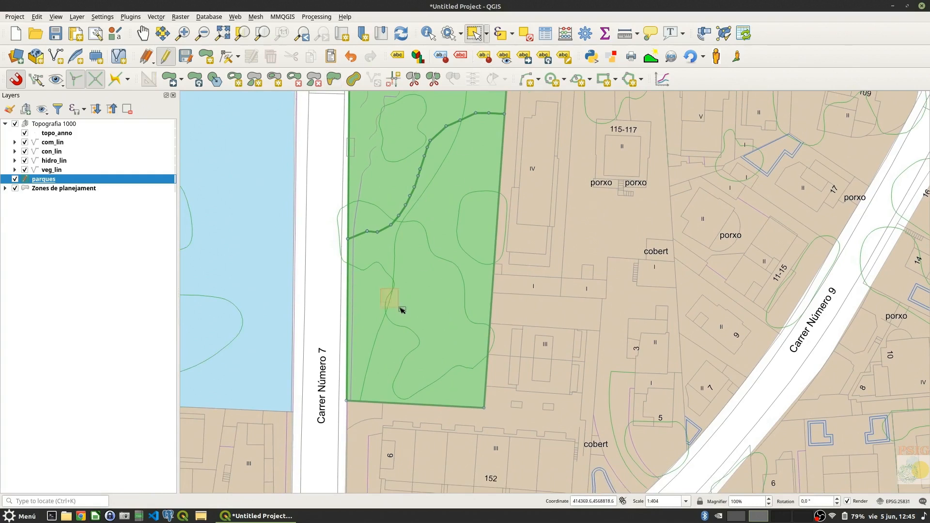
{"action": "left_click", "coordinate": [410, 343]}
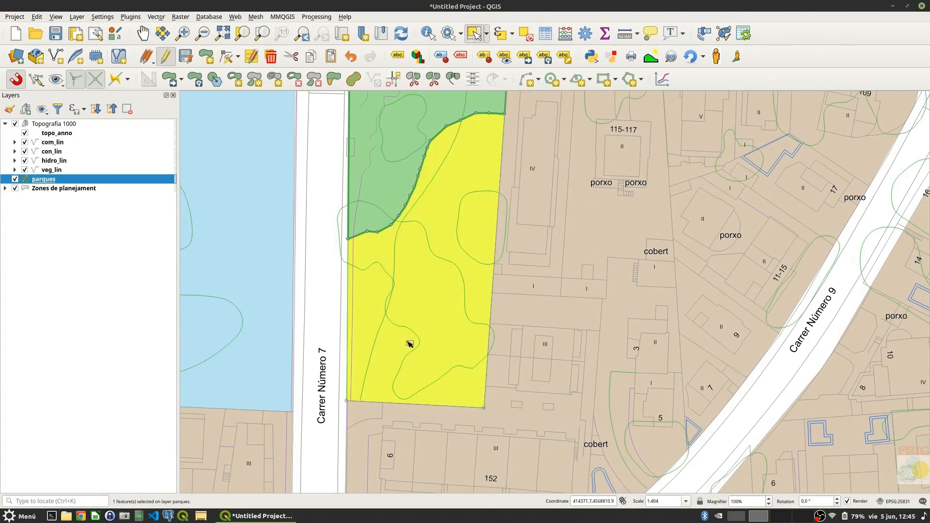
{"action": "left_click", "coordinate": [234, 80]}
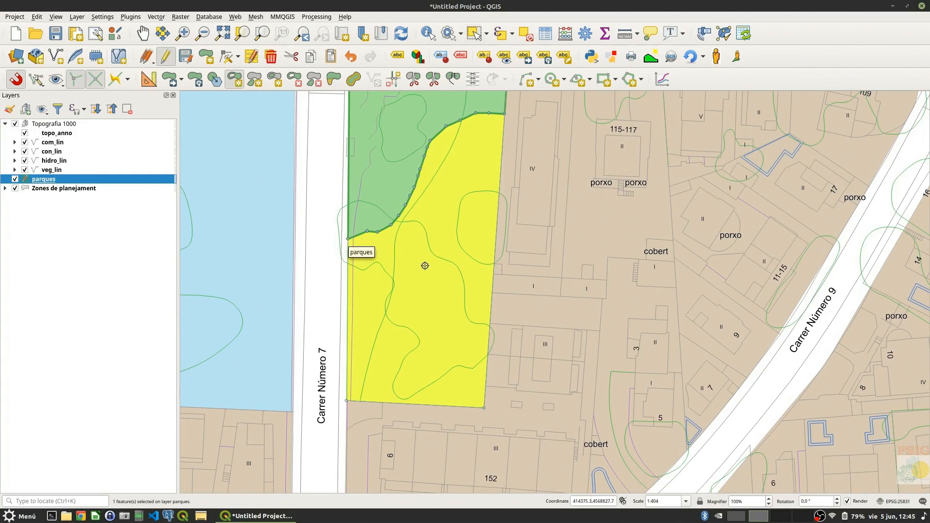
{"action": "scroll", "coordinate": [431, 268], "scroll_direction": "up", "scroll_amount": 1}
{"action": "left_click", "coordinate": [435, 245]}
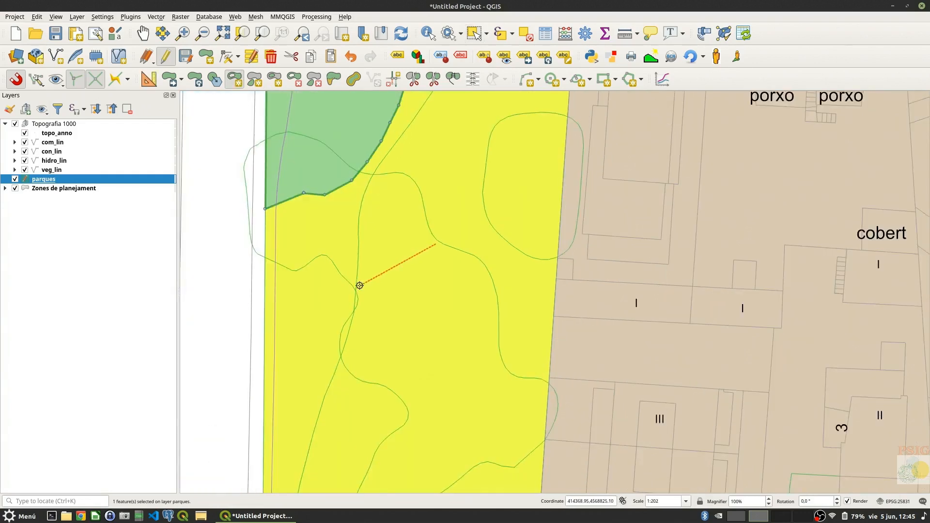
{"action": "left_click", "coordinate": [359, 286]}
{"action": "left_click", "coordinate": [346, 335]}
{"action": "left_click", "coordinate": [356, 364]}
{"action": "left_click", "coordinate": [373, 383]}
{"action": "left_click", "coordinate": [403, 400]}
{"action": "left_click", "coordinate": [432, 400]}
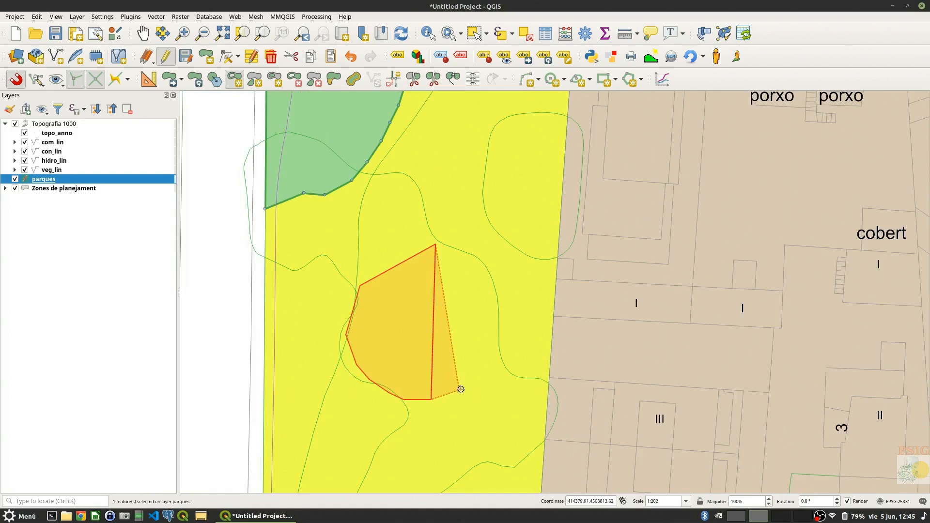
{"action": "left_click", "coordinate": [474, 386]}
{"action": "left_click", "coordinate": [499, 372]}
{"action": "left_click", "coordinate": [500, 319]}
{"action": "left_click", "coordinate": [499, 290]}
{"action": "left_click", "coordinate": [487, 262]}
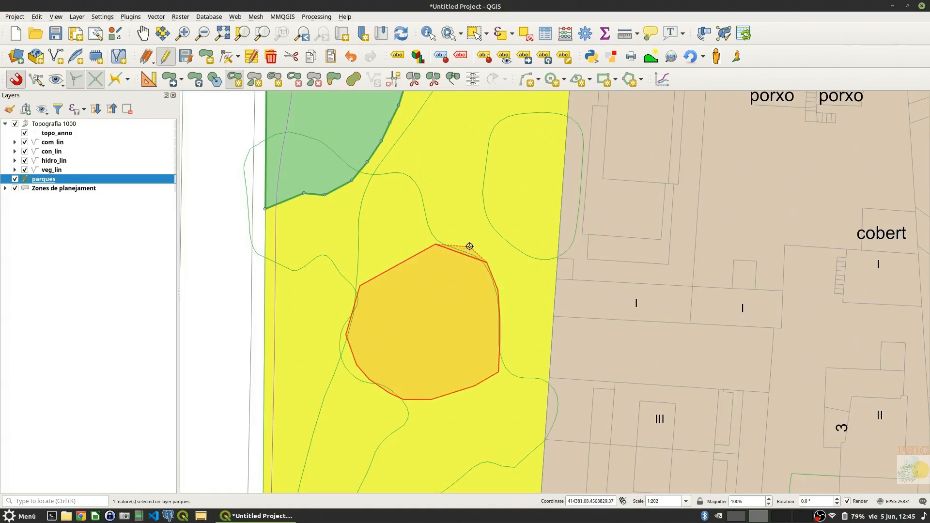
{"action": "left_click", "coordinate": [460, 249]}
{"action": "right_click", "coordinate": [459, 249]}
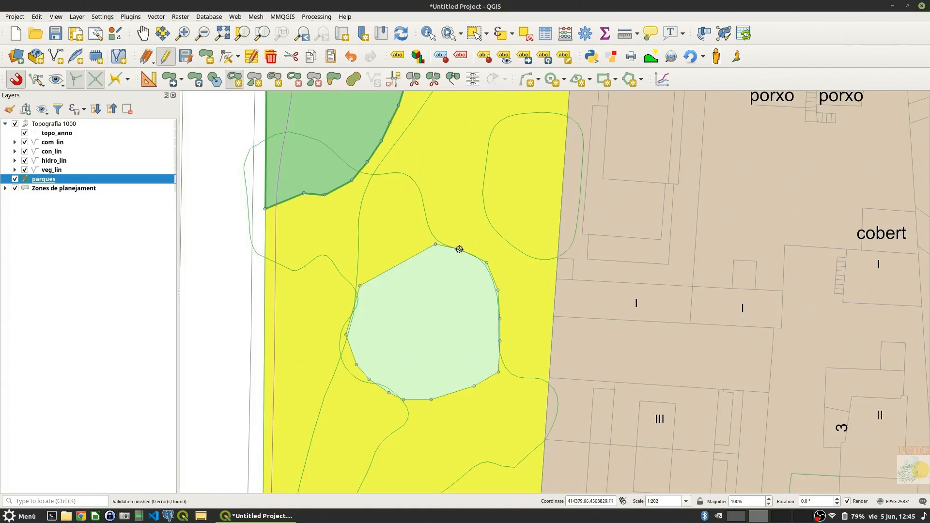
{"action": "left_click", "coordinate": [525, 33]}
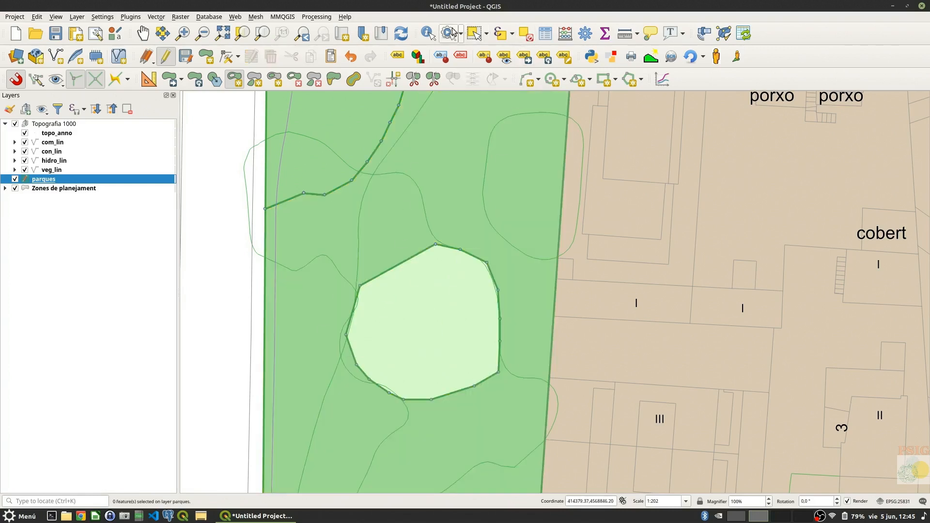
Check whether the hole in the southern park contains a feature by identifying and selecting inside it
{"action": "left_click", "coordinate": [428, 33]}
{"action": "left_click", "coordinate": [440, 296]}
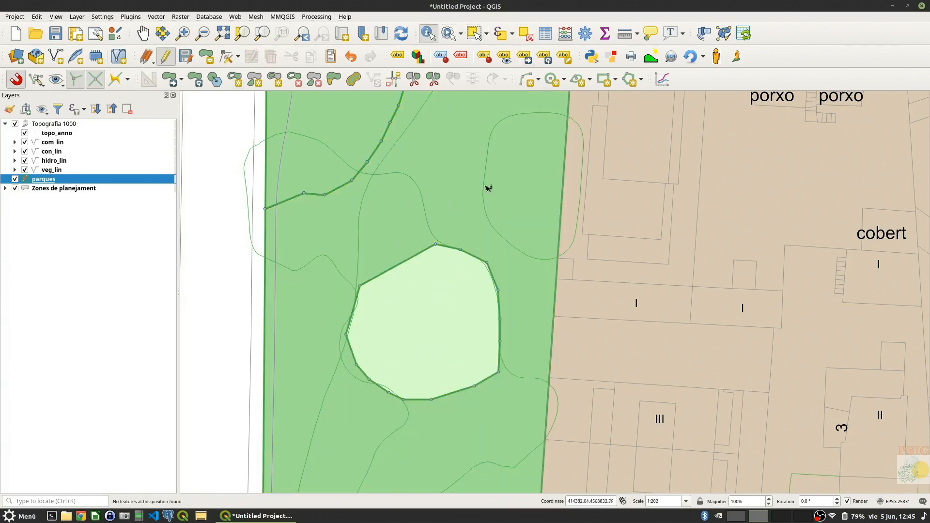
{"action": "left_click", "coordinate": [474, 33]}
{"action": "left_click", "coordinate": [424, 331]}
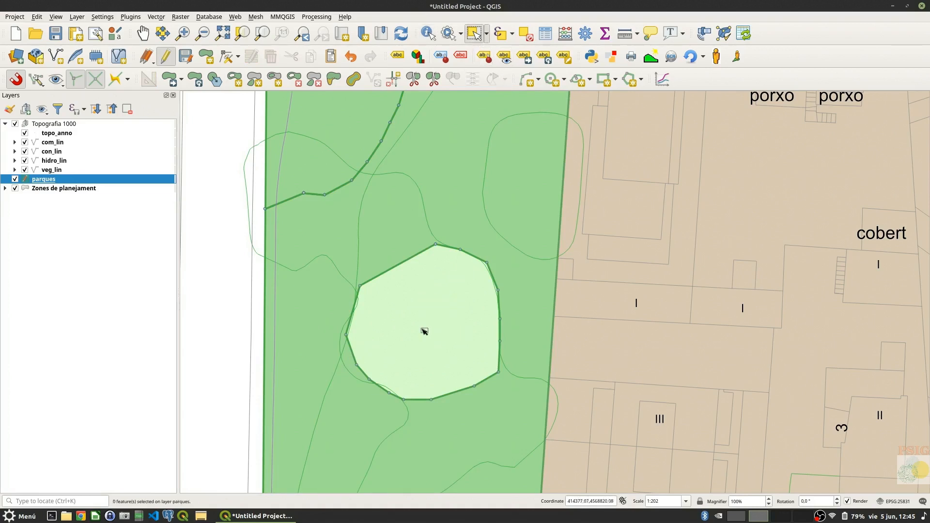
{"action": "left_click", "coordinate": [439, 222]}
{"action": "left_click", "coordinate": [431, 321]}
{"action": "scroll", "coordinate": [446, 253], "scroll_direction": "down", "scroll_amount": 1}
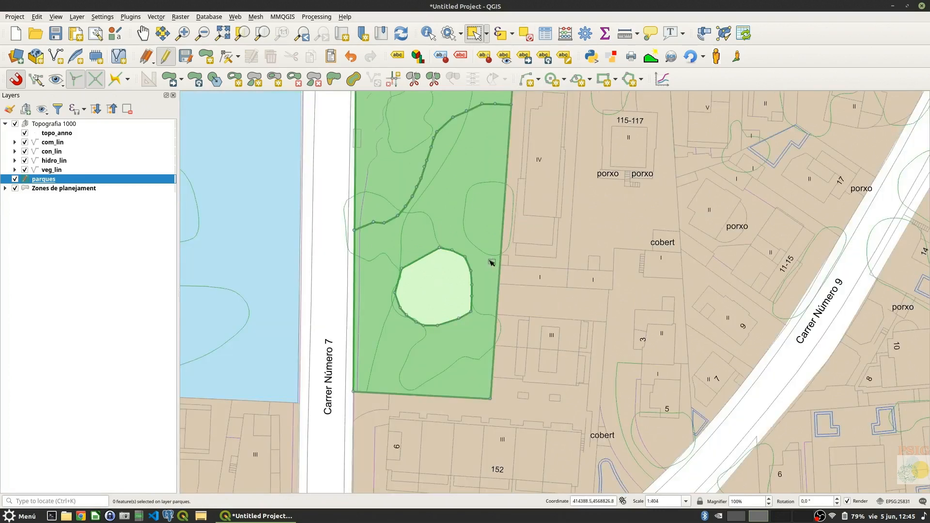
{"action": "left_click_drag", "start_coordinate": [473, 301], "coordinate": [490, 325]}
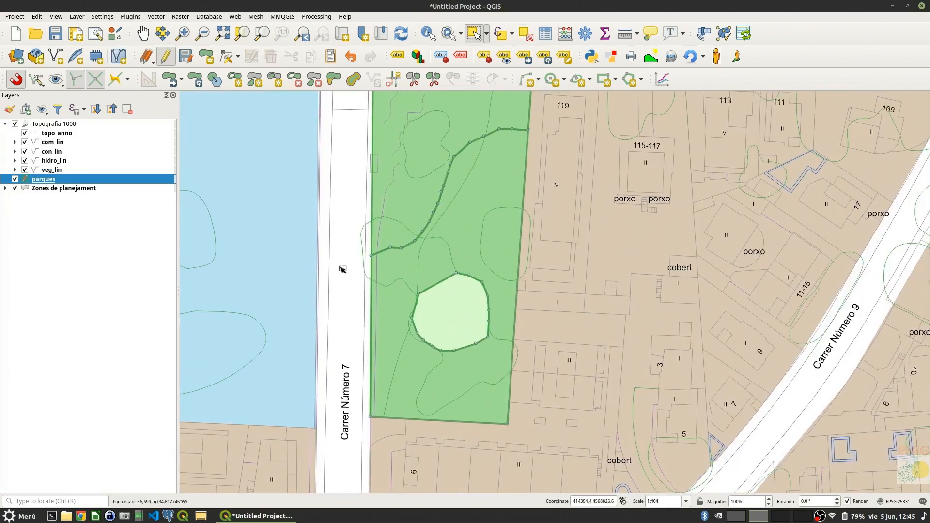
Try Fill Ring on the hole in the southern park, and remove the hole with Delete Ring
{"action": "left_click", "coordinate": [273, 81]}
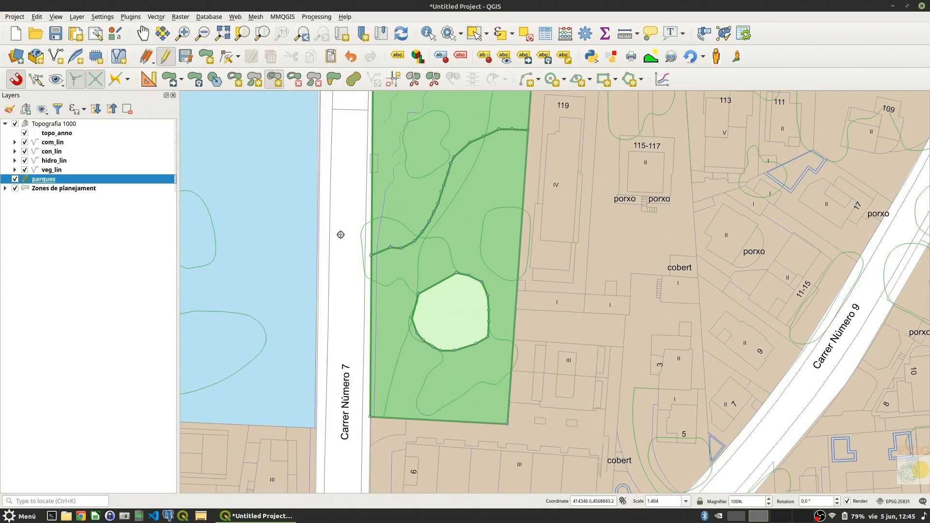
{"action": "left_click", "coordinate": [448, 317]}
{"action": "left_click", "coordinate": [484, 236]}
{"action": "right_click", "coordinate": [491, 246]}
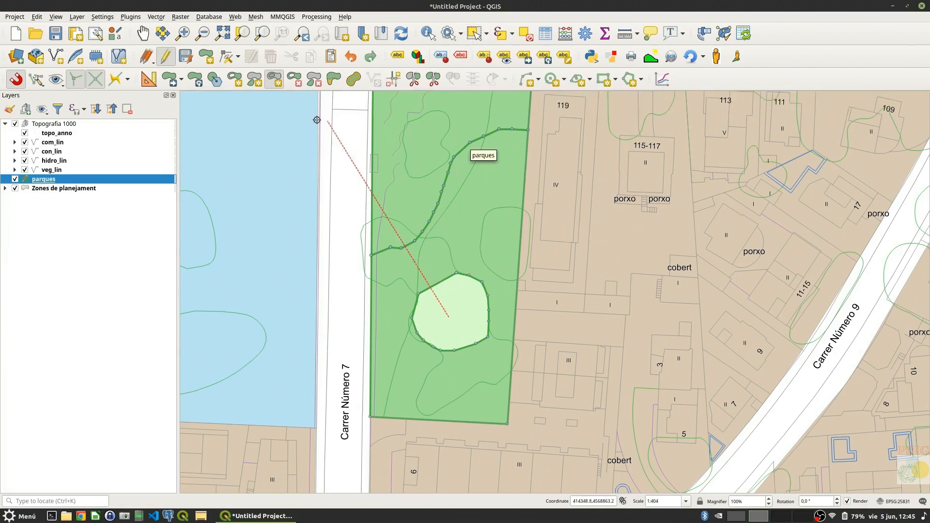
{"action": "left_click", "coordinate": [294, 80]}
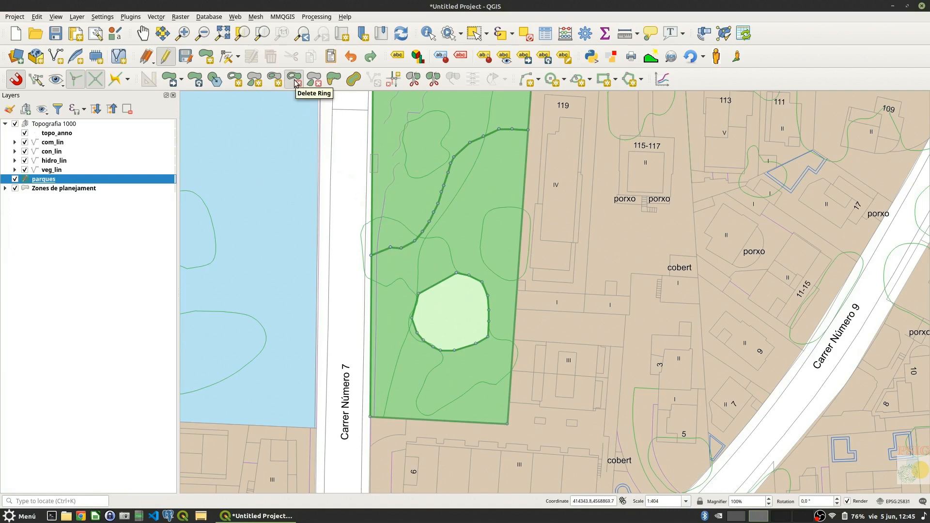
{"action": "left_click", "coordinate": [452, 313]}
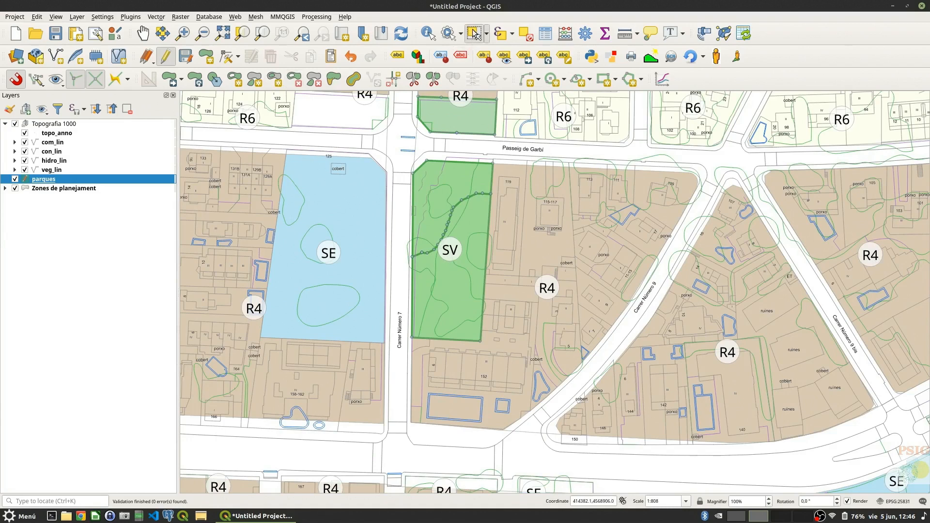
Select both halves of the southern park and merge them into one feature, taking nombre and area_m2 from Feature -32
{"action": "scroll", "coordinate": [466, 276], "scroll_direction": "up", "scroll_amount": 1}
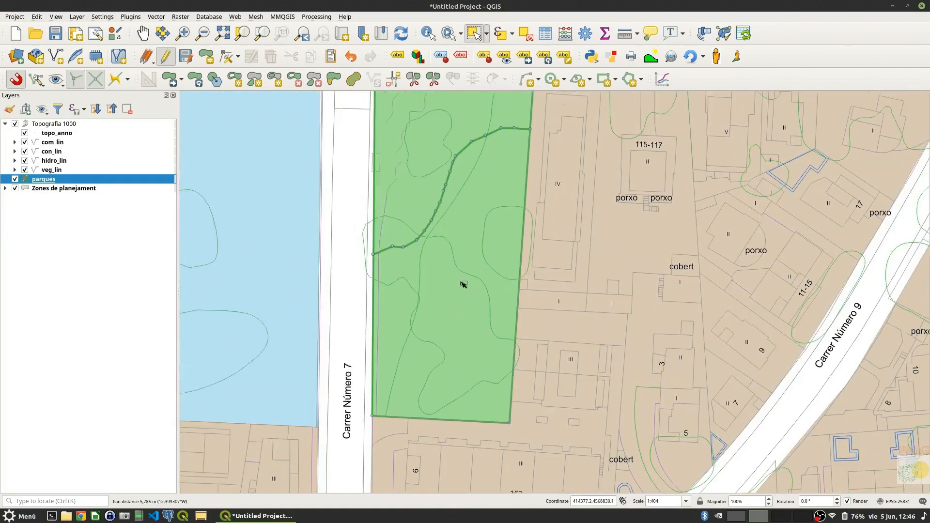
{"action": "left_click", "coordinate": [498, 280]}
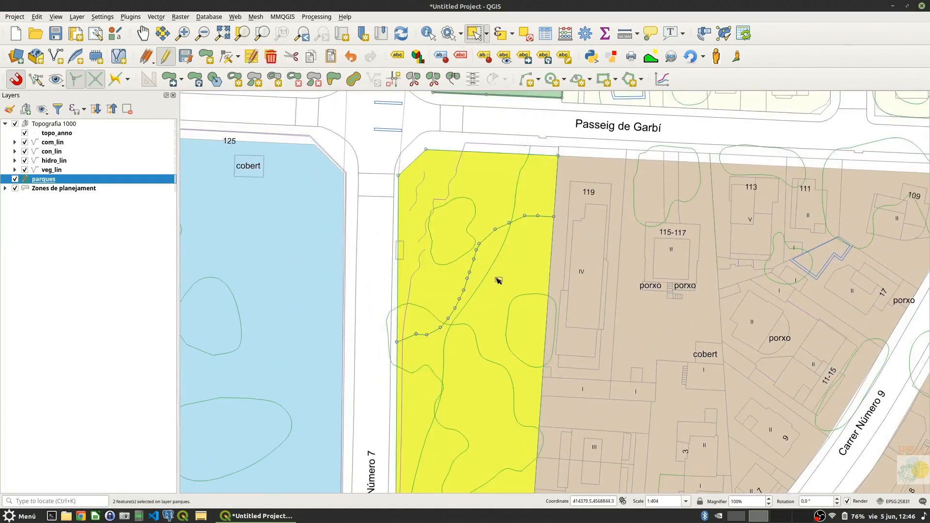
{"action": "left_click", "coordinate": [453, 79]}
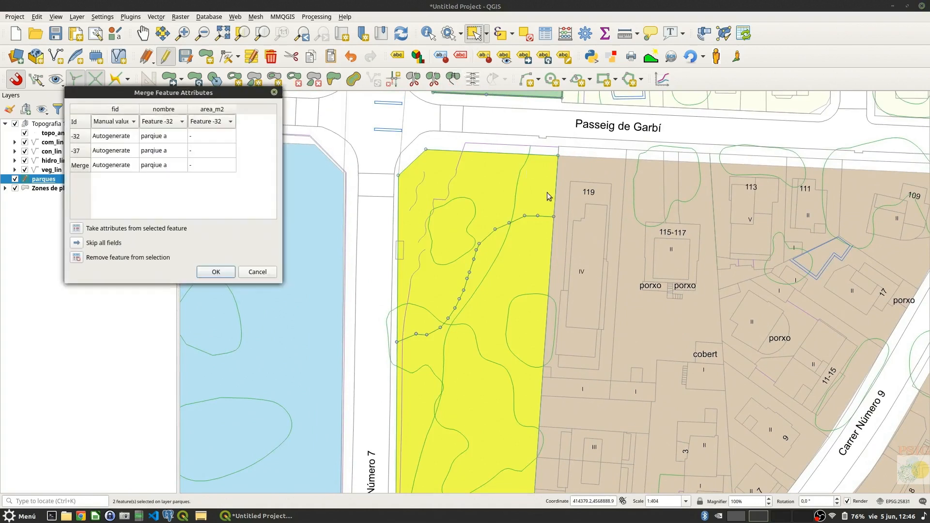
{"action": "left_click", "coordinate": [216, 272]}
{"action": "scroll", "coordinate": [429, 291], "scroll_direction": "down", "scroll_amount": 1}
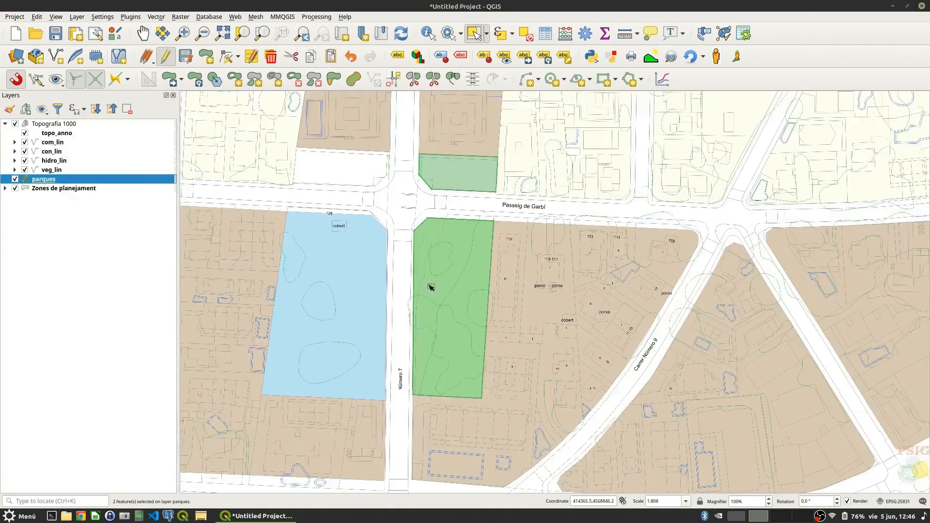
{"action": "left_click_drag", "start_coordinate": [426, 293], "coordinate": [460, 300]}
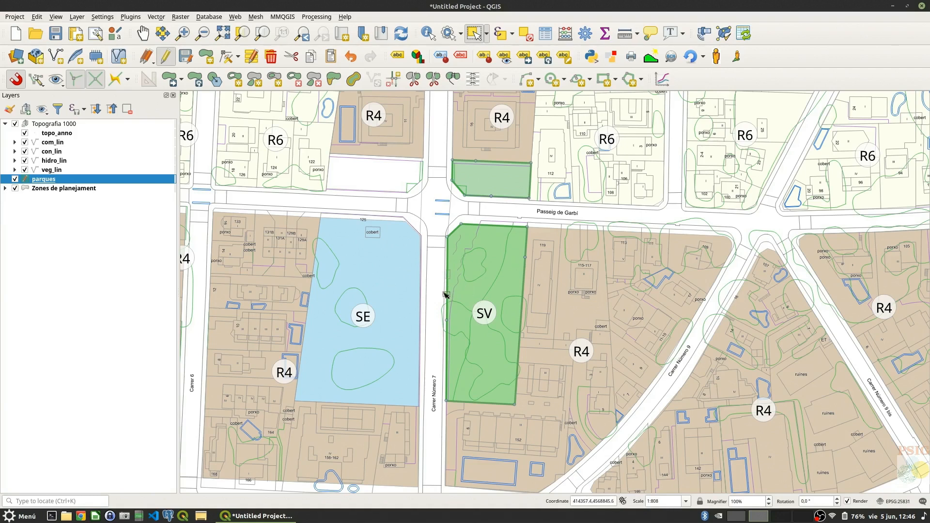
Digitize a park polygon snapped to the corners of the SE zone west of Carrer Número 7, with nombre "parqiue tt"
{"action": "left_click", "coordinate": [207, 57]}
{"action": "left_click", "coordinate": [321, 218]}
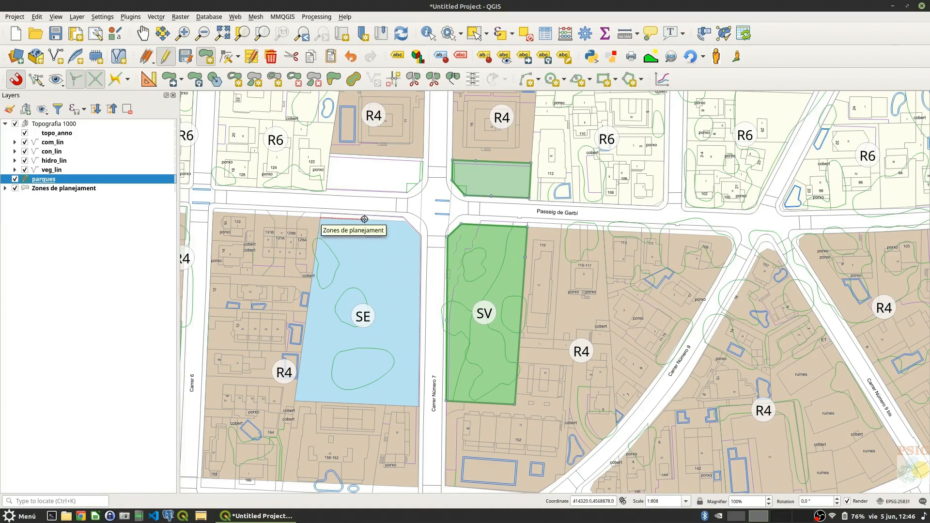
{"action": "left_click", "coordinate": [407, 221]}
{"action": "left_click", "coordinate": [421, 236]}
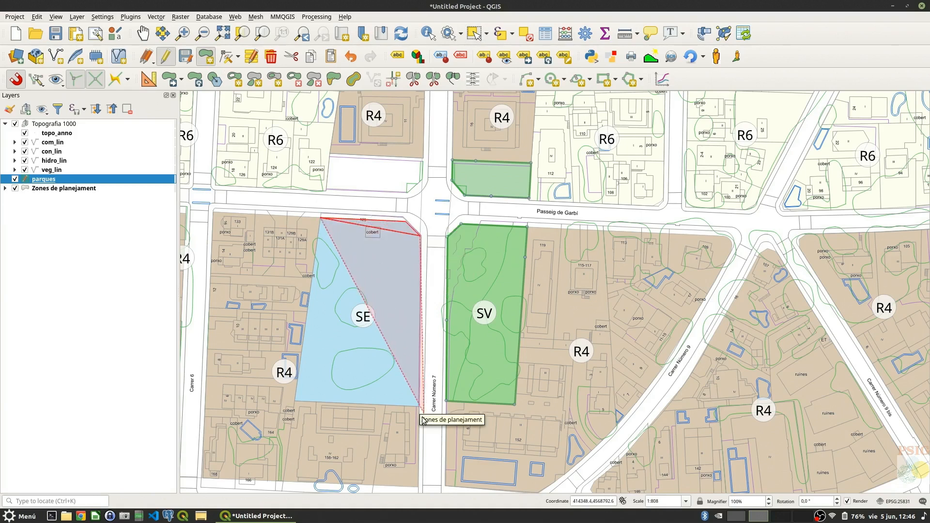
{"action": "left_click", "coordinate": [418, 407]}
{"action": "left_click", "coordinate": [295, 401]}
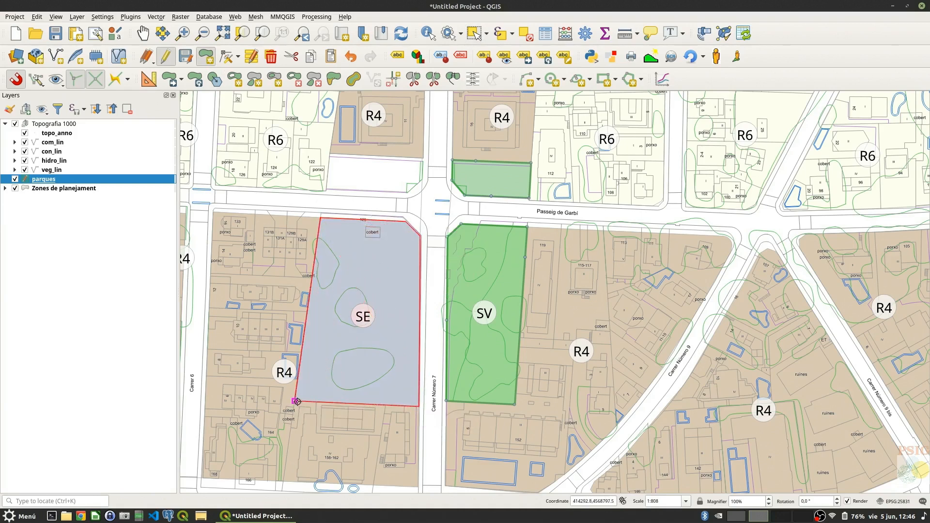
{"action": "right_click", "coordinate": [324, 355]}
{"action": "left_click", "coordinate": [585, 121]}
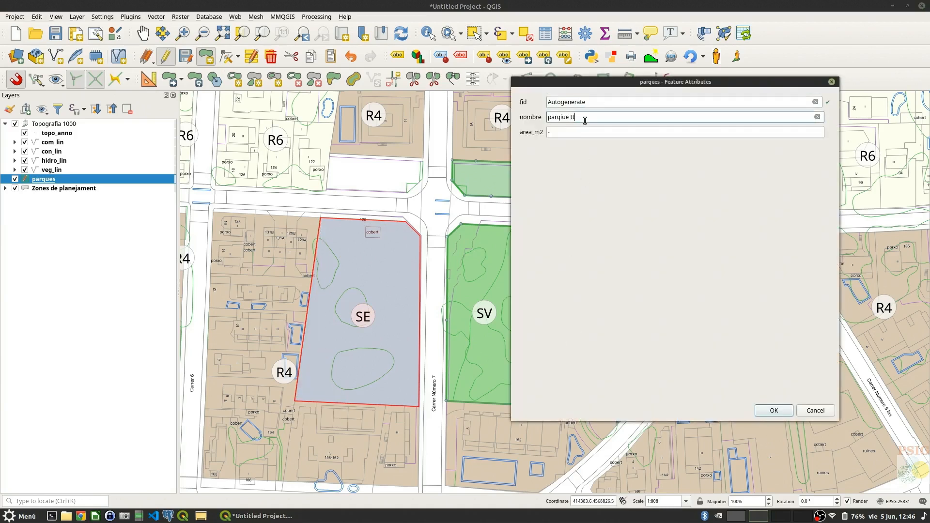
{"action": "left_click", "coordinate": [771, 411]}
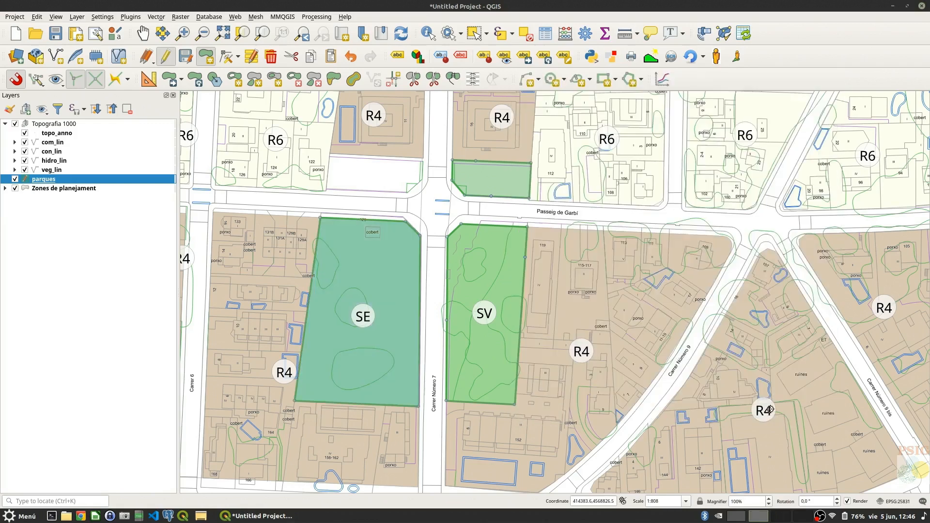
Select the SE and SV parks in turn to check that they are separate features, and delete the SE park
{"action": "left_click", "coordinate": [381, 268]}
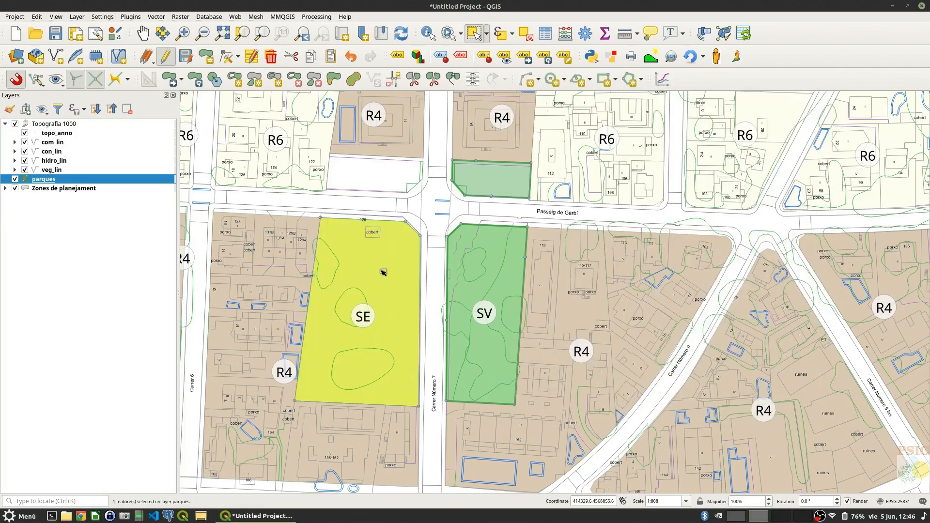
{"action": "left_click", "coordinate": [473, 260]}
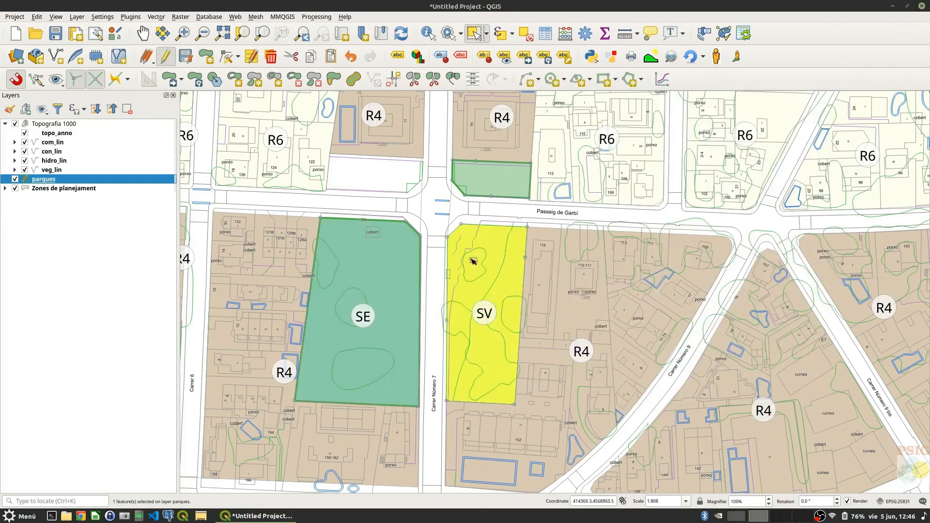
{"action": "left_click", "coordinate": [388, 293]}
{"action": "key", "text": "Delete"}
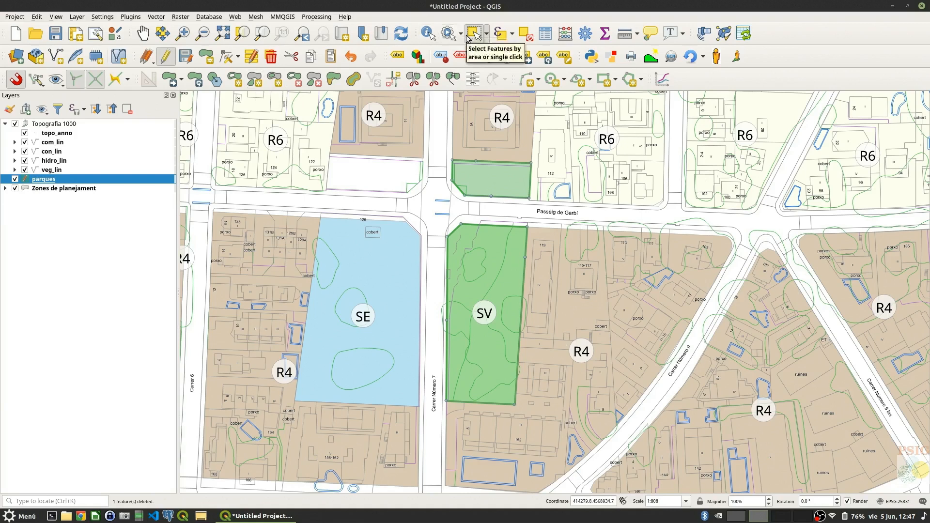
Select the SV park and use Add Part to add a polygon snapped to the corners of the SE zone
{"action": "left_click", "coordinate": [500, 281]}
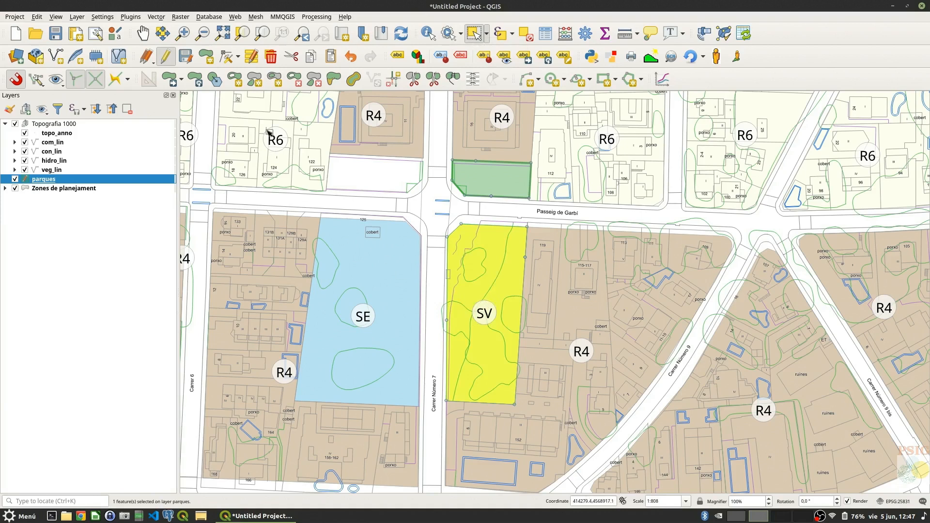
{"action": "left_click", "coordinate": [253, 79]}
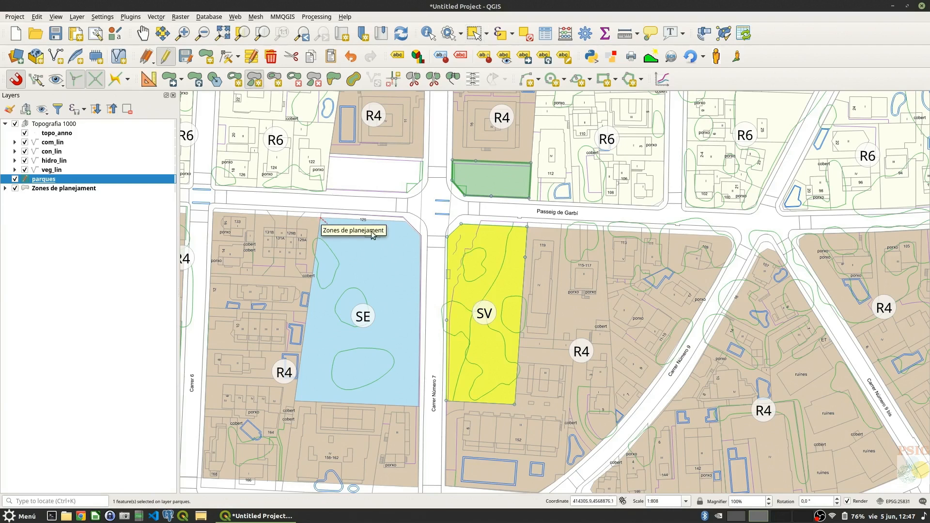
{"action": "left_click", "coordinate": [405, 220]}
{"action": "left_click", "coordinate": [420, 236]}
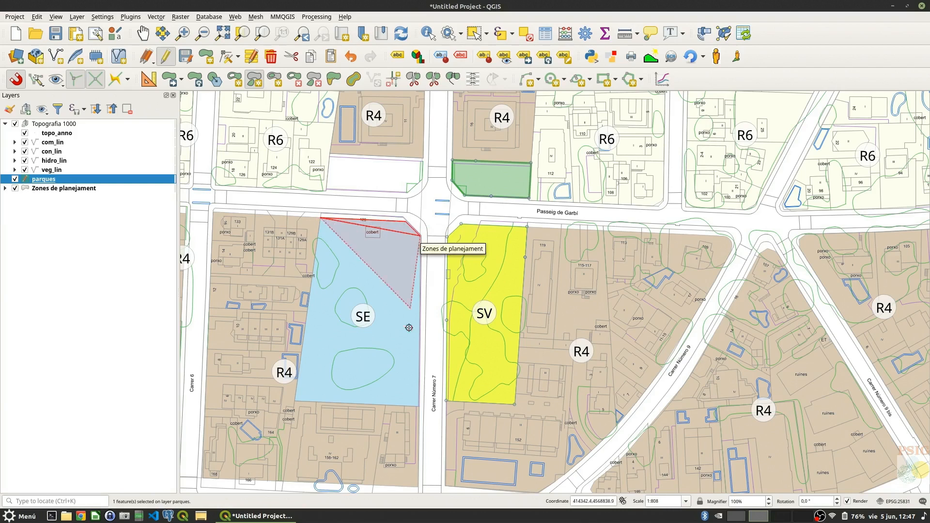
{"action": "left_click", "coordinate": [420, 406]}
{"action": "left_click", "coordinate": [297, 401]}
{"action": "right_click", "coordinate": [324, 322]}
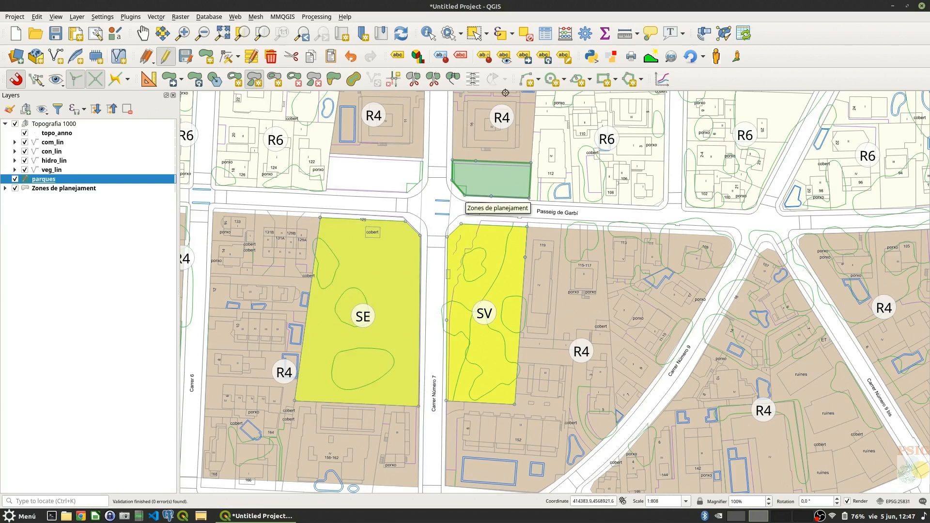
Check that the SE and SV polygons form one multipart feature by selecting the SV part, and clear the selection
{"action": "left_click", "coordinate": [526, 33]}
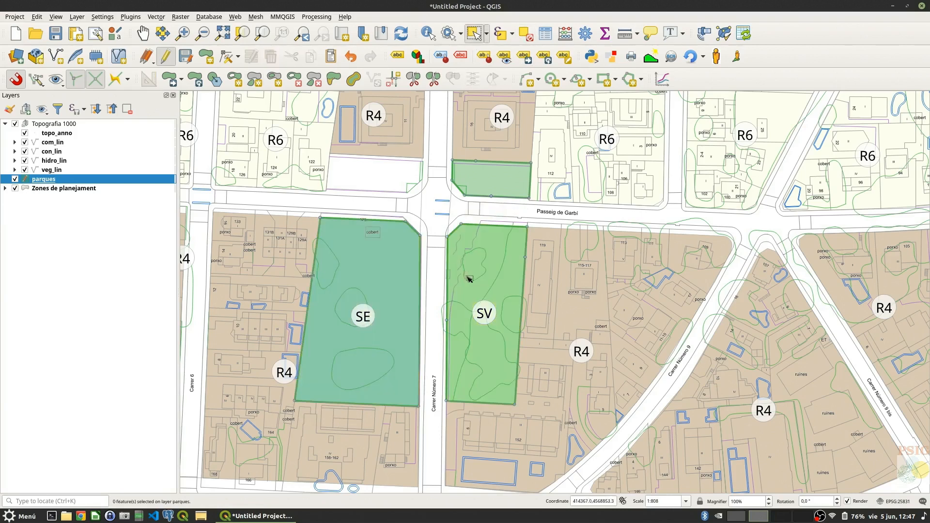
{"action": "left_click", "coordinate": [478, 290]}
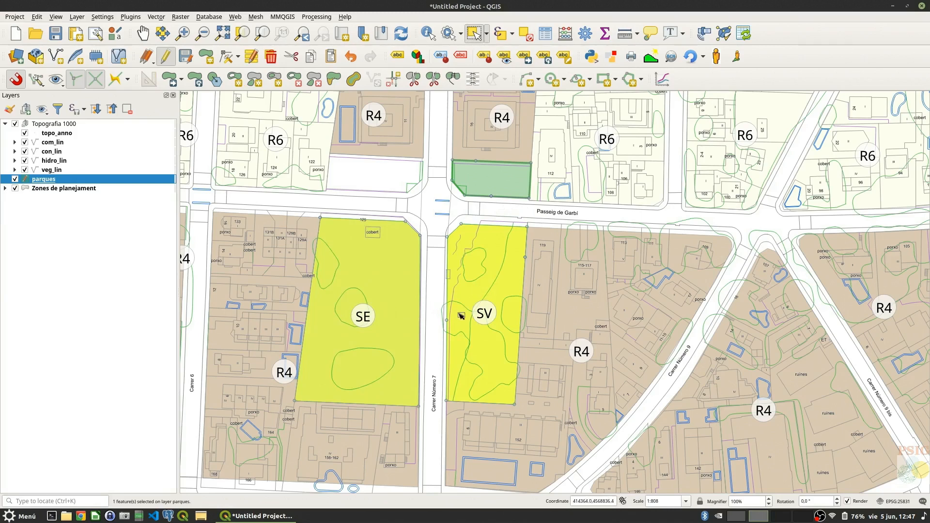
{"action": "left_click", "coordinate": [480, 216]}
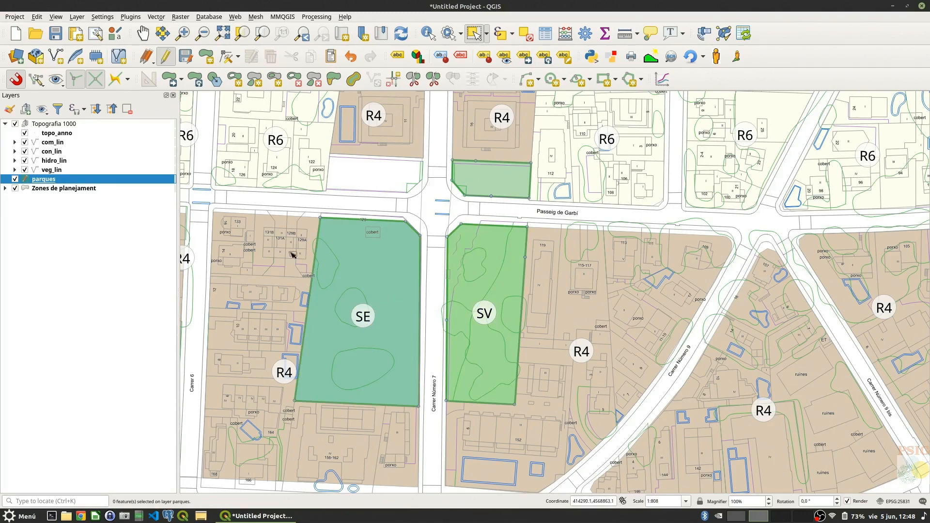
Review the avoid overlap setting of the parques layer in the per-layer advanced snapping configuration
{"action": "left_click", "coordinate": [56, 80]}
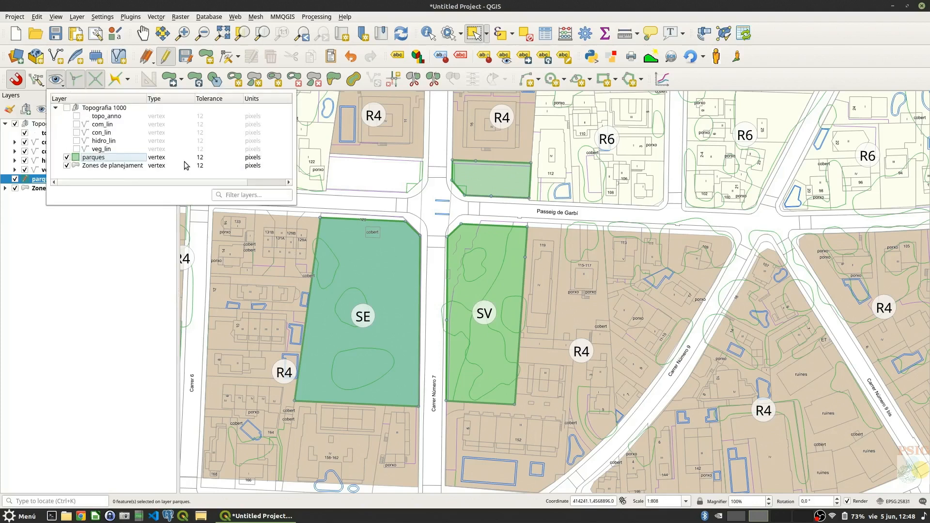
{"action": "left_click_drag", "start_coordinate": [244, 97], "coordinate": [179, 98]}
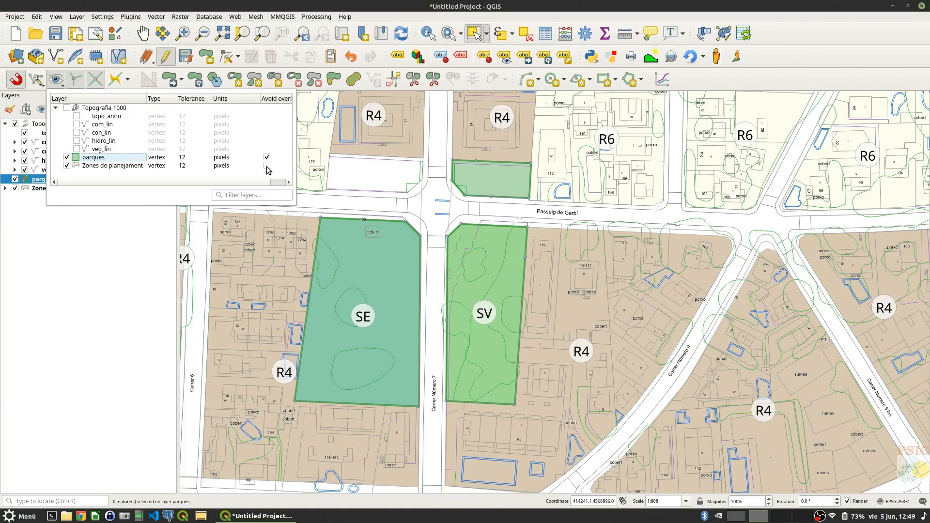
{"action": "left_click", "coordinate": [57, 82]}
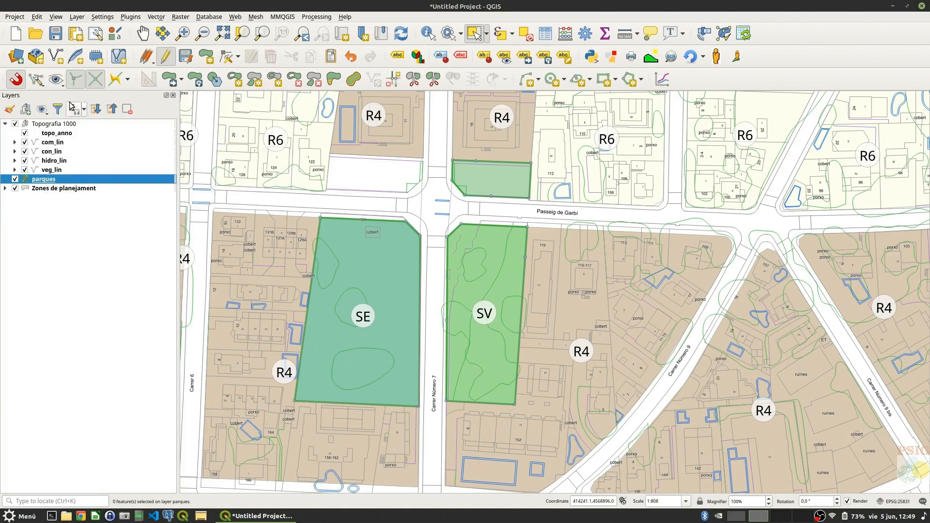
Try to digitize a five-vertex polygon lying entirely inside the SE park
{"action": "left_click", "coordinate": [206, 56]}
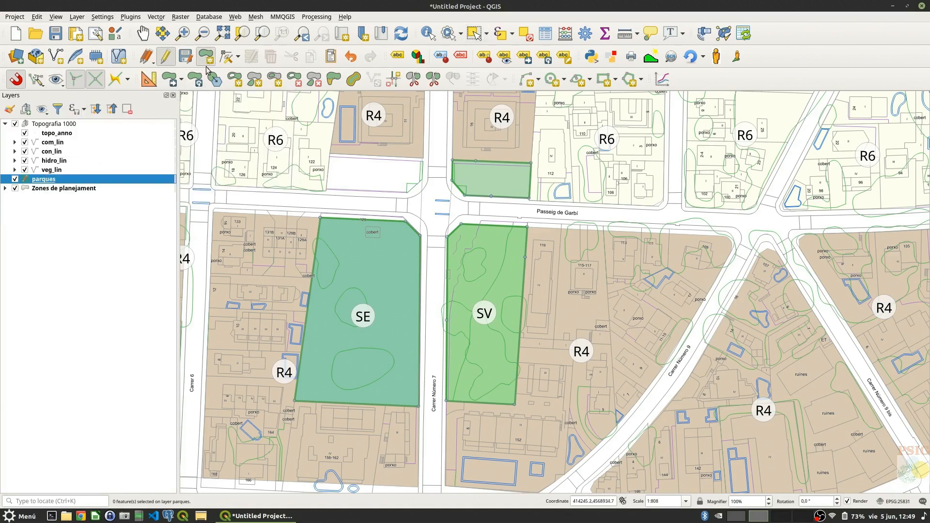
{"action": "left_click", "coordinate": [384, 262]}
{"action": "left_click", "coordinate": [346, 263]}
{"action": "left_click", "coordinate": [336, 350]}
{"action": "left_click", "coordinate": [393, 353]}
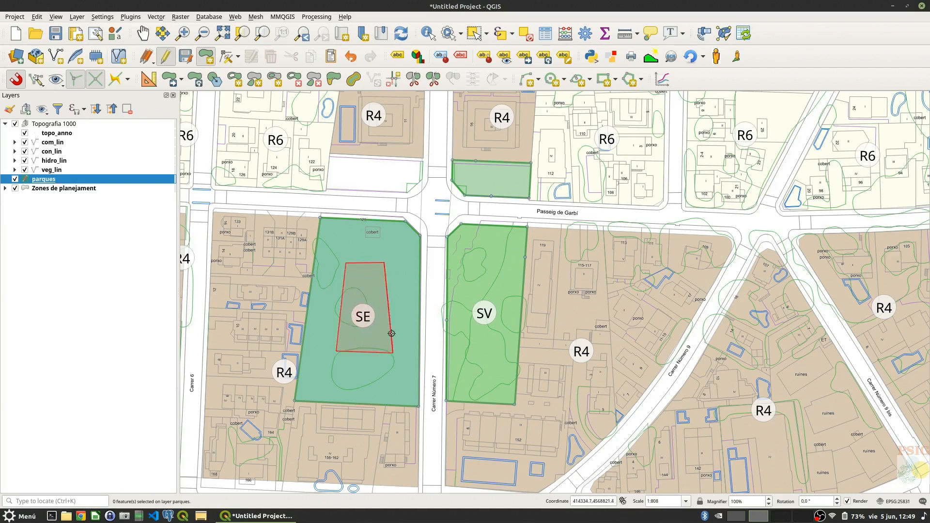
{"action": "left_click", "coordinate": [396, 299]}
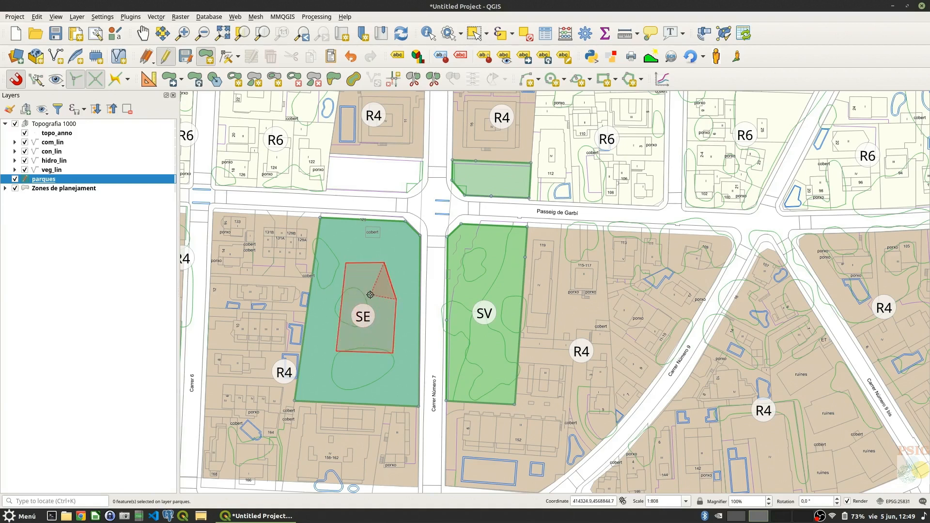
{"action": "right_click", "coordinate": [370, 294]}
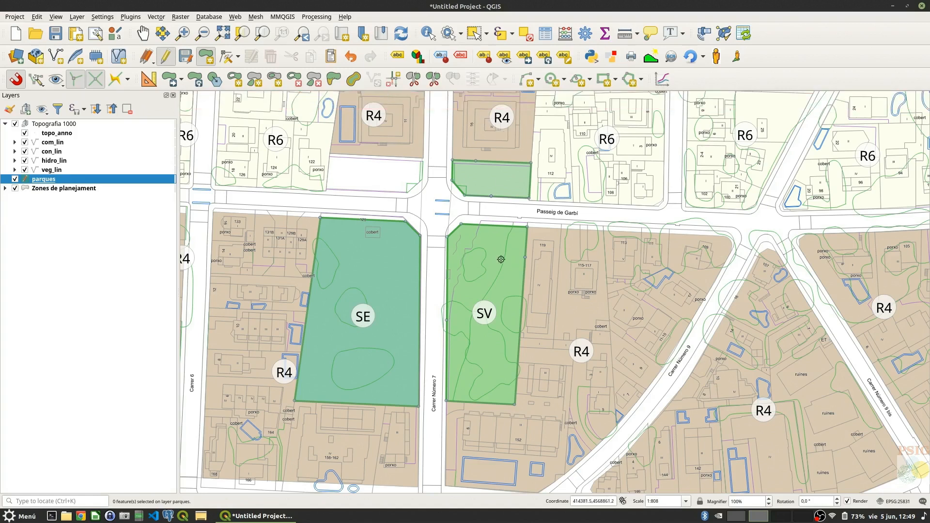
Digitize a polygon around the R4 block beside Carrer 6, overlapping the SE park, and save it with an edited nombre
{"action": "left_click_drag", "start_coordinate": [309, 275], "coordinate": [390, 274]}
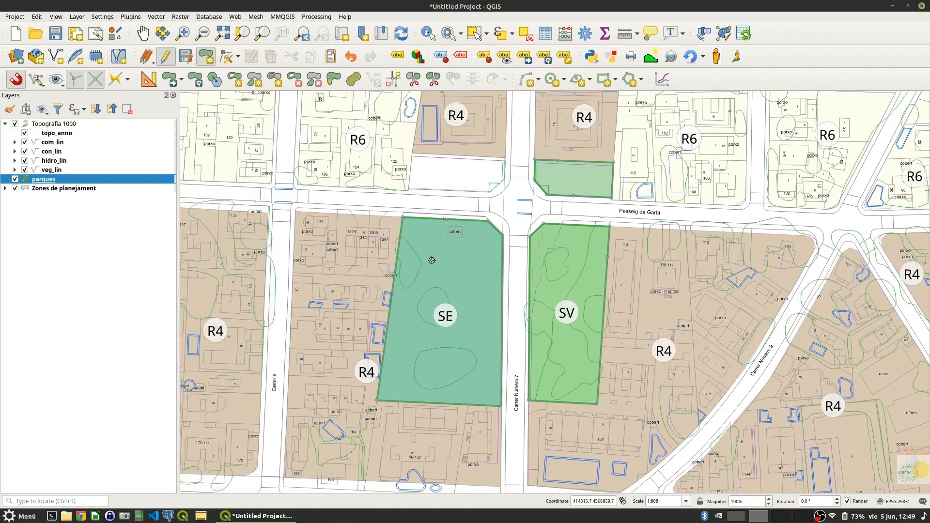
{"action": "left_click", "coordinate": [433, 270]}
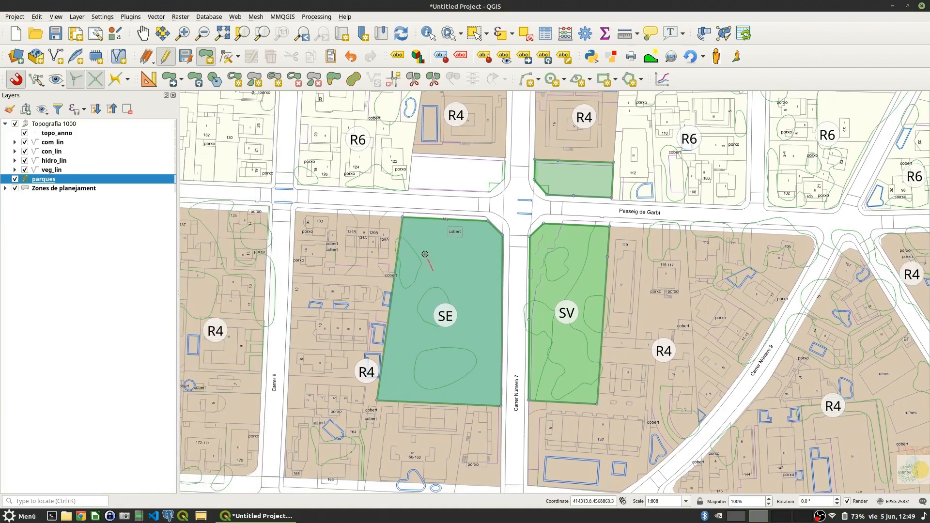
{"action": "left_click", "coordinate": [404, 218]}
{"action": "left_click", "coordinate": [295, 211]}
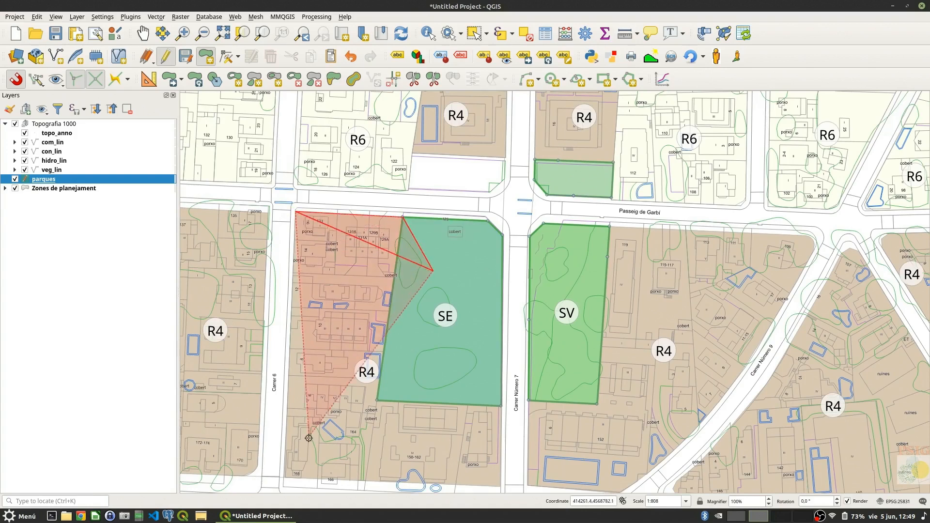
{"action": "left_click", "coordinate": [283, 477]}
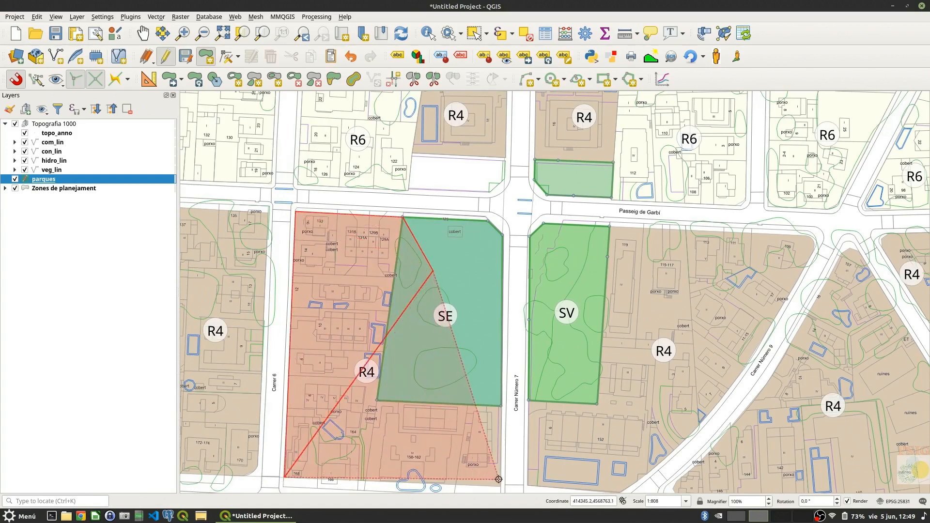
{"action": "left_click", "coordinate": [500, 483]}
{"action": "left_click", "coordinate": [501, 406]}
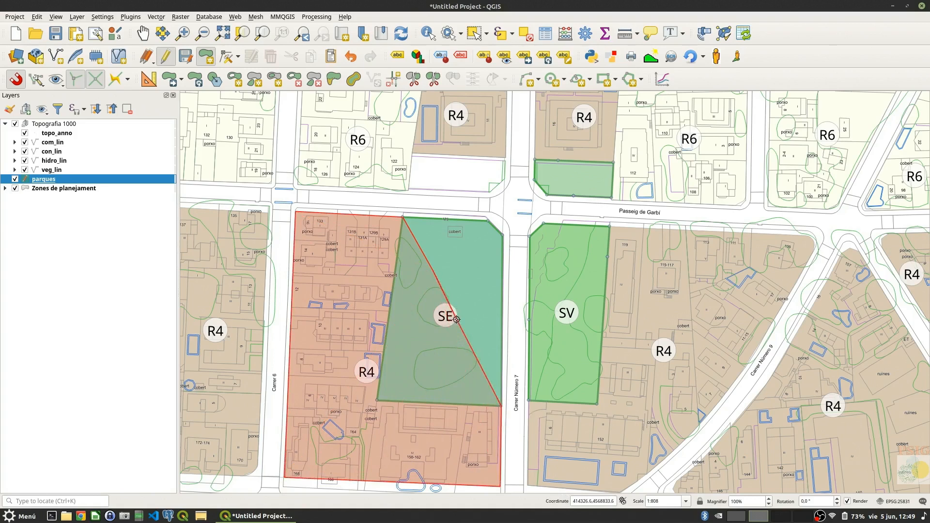
{"action": "left_click", "coordinate": [433, 272]}
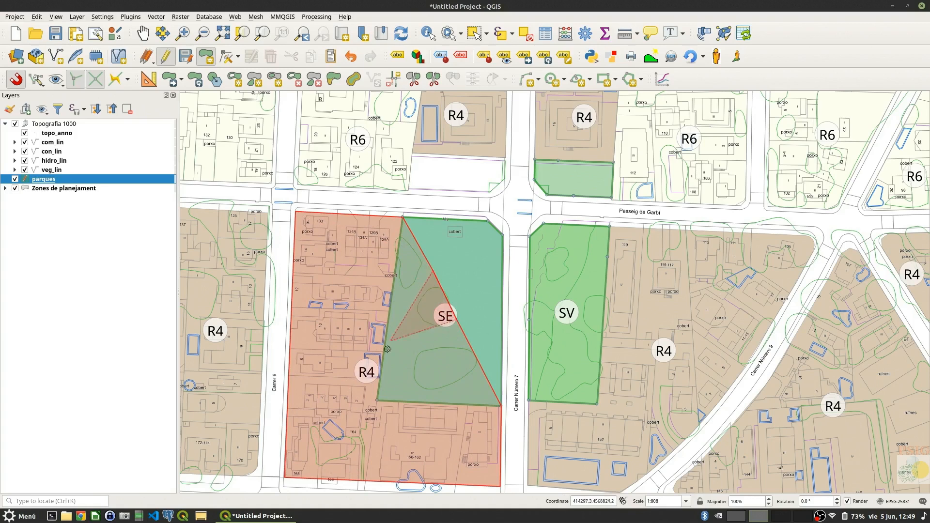
{"action": "right_click", "coordinate": [432, 307]}
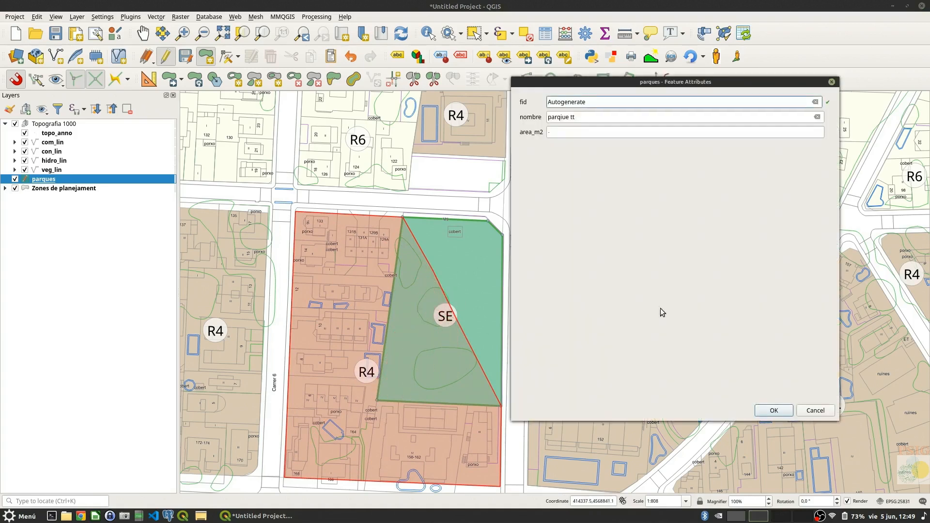
{"action": "left_click", "coordinate": [586, 120]}
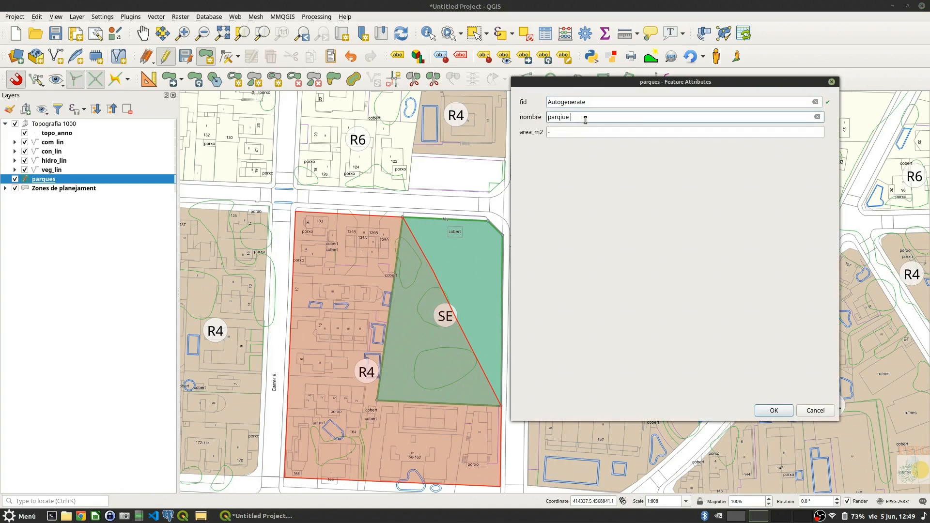
{"action": "key", "text": "Return"}
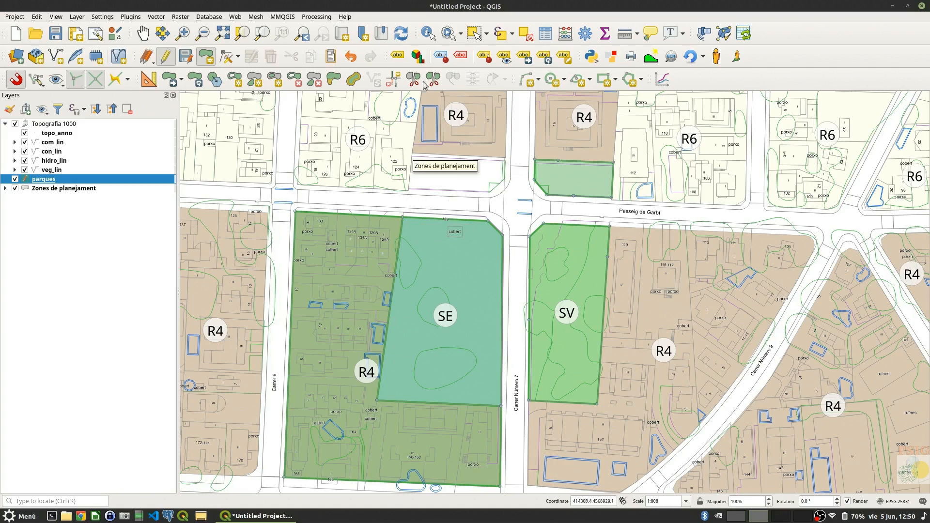
Check how the new R4 polygon adjoins the SE park by selecting each feature in turn, and clear the selection
{"action": "left_click", "coordinate": [474, 33]}
{"action": "left_click", "coordinate": [466, 267]}
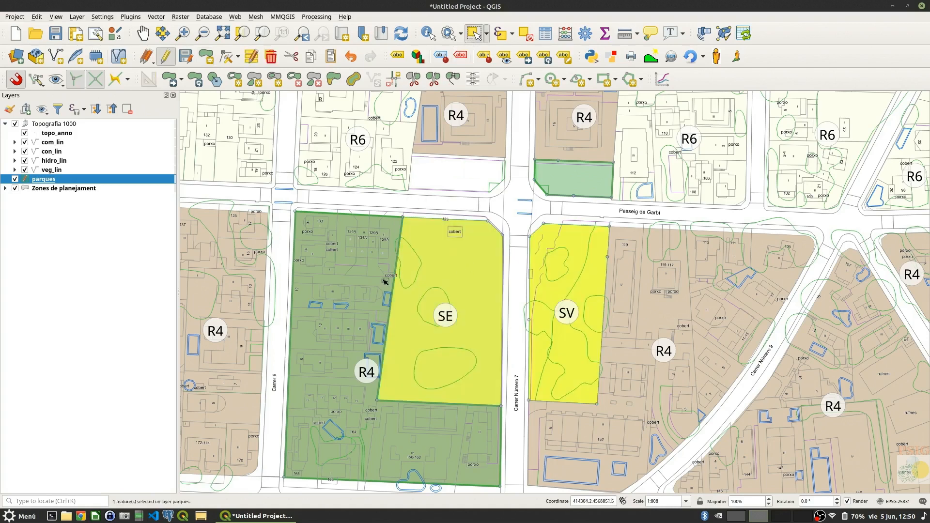
{"action": "left_click", "coordinate": [357, 279]}
{"action": "left_click", "coordinate": [423, 282]}
{"action": "scroll", "coordinate": [510, 233], "scroll_direction": "down", "scroll_amount": 1}
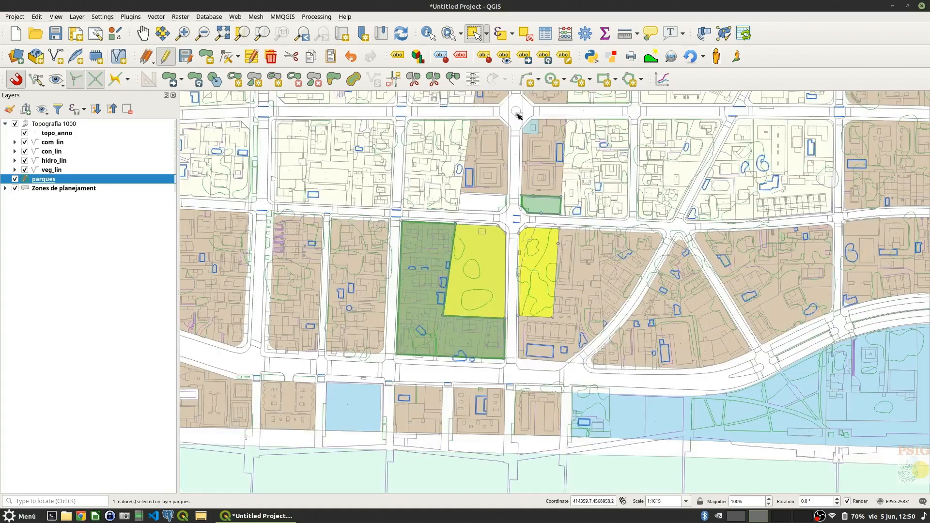
{"action": "left_click", "coordinate": [526, 33]}
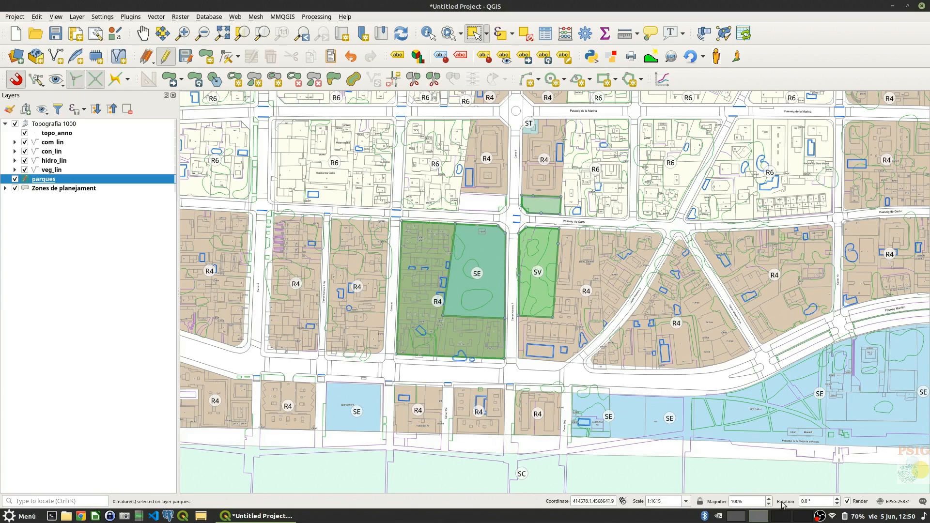
{"action": "right_click", "coordinate": [820, 517]}
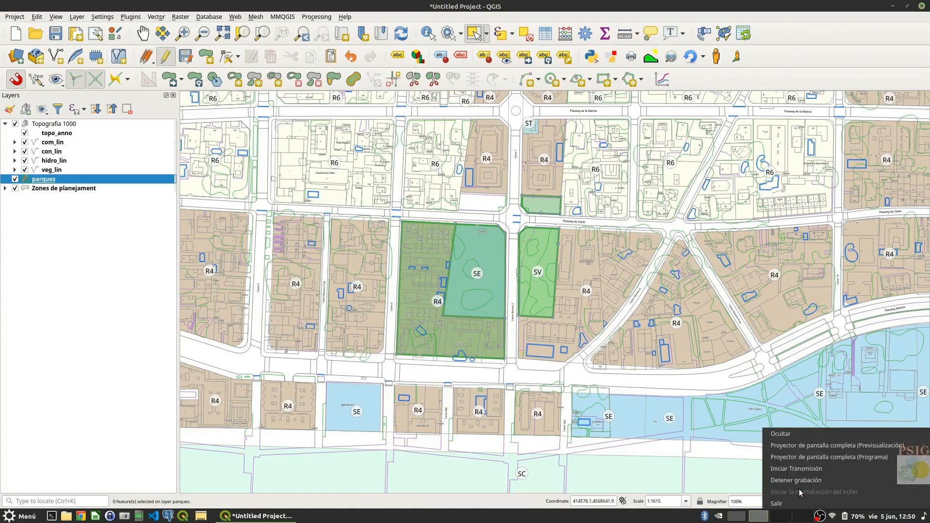
{"action": "left_click", "coordinate": [799, 480]}
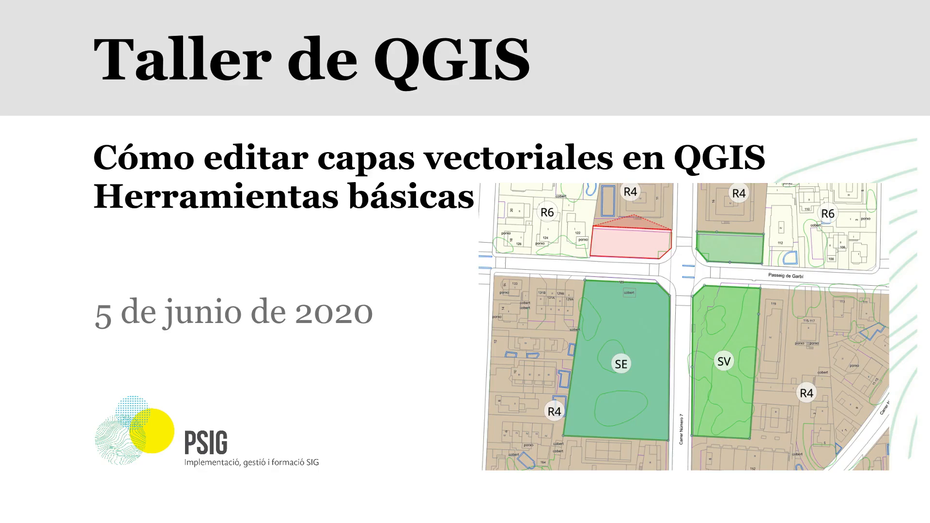